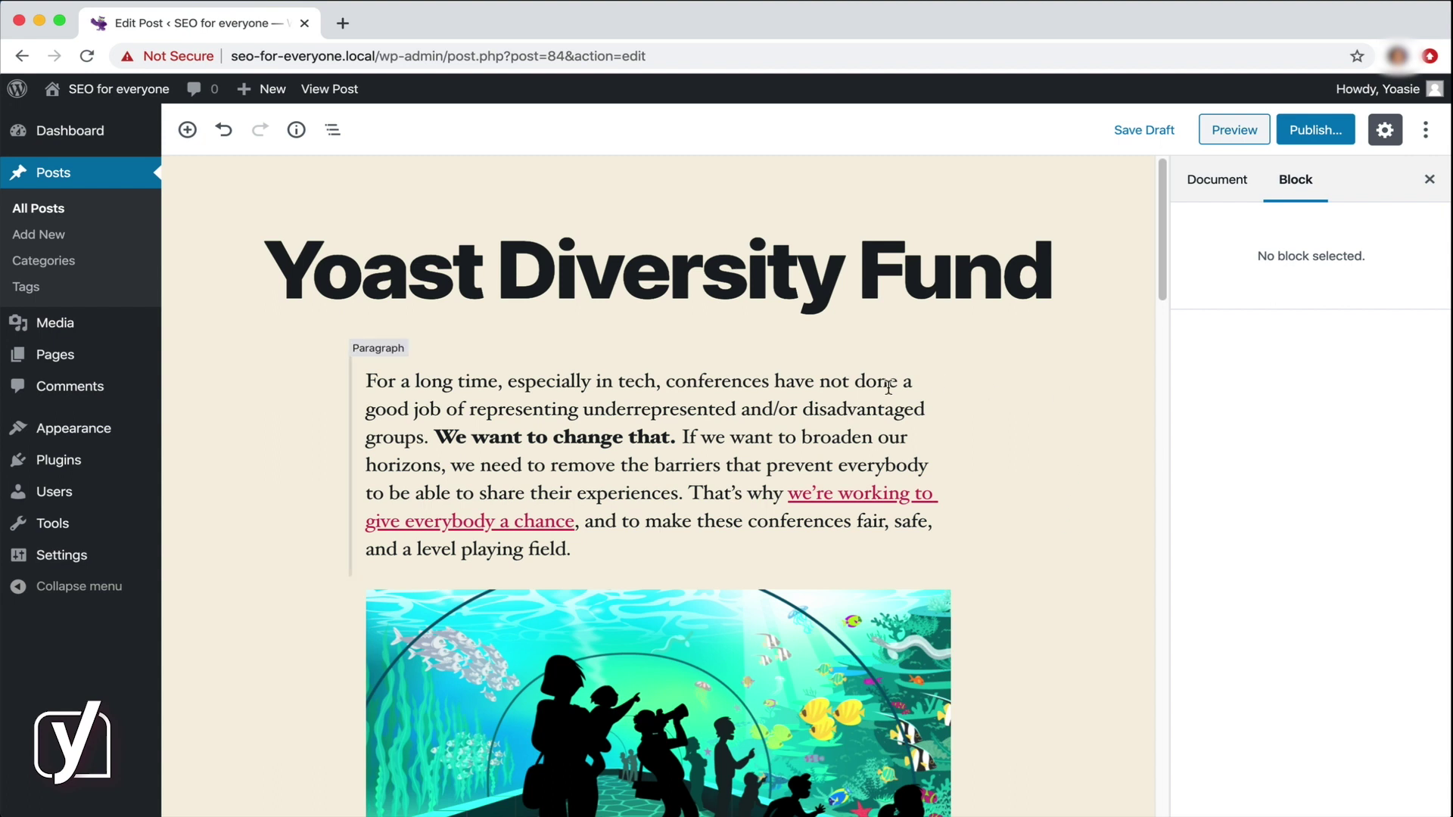
Try the opening paragraph at Small, Regular, Large and Larger font sizes.
click(867, 412)
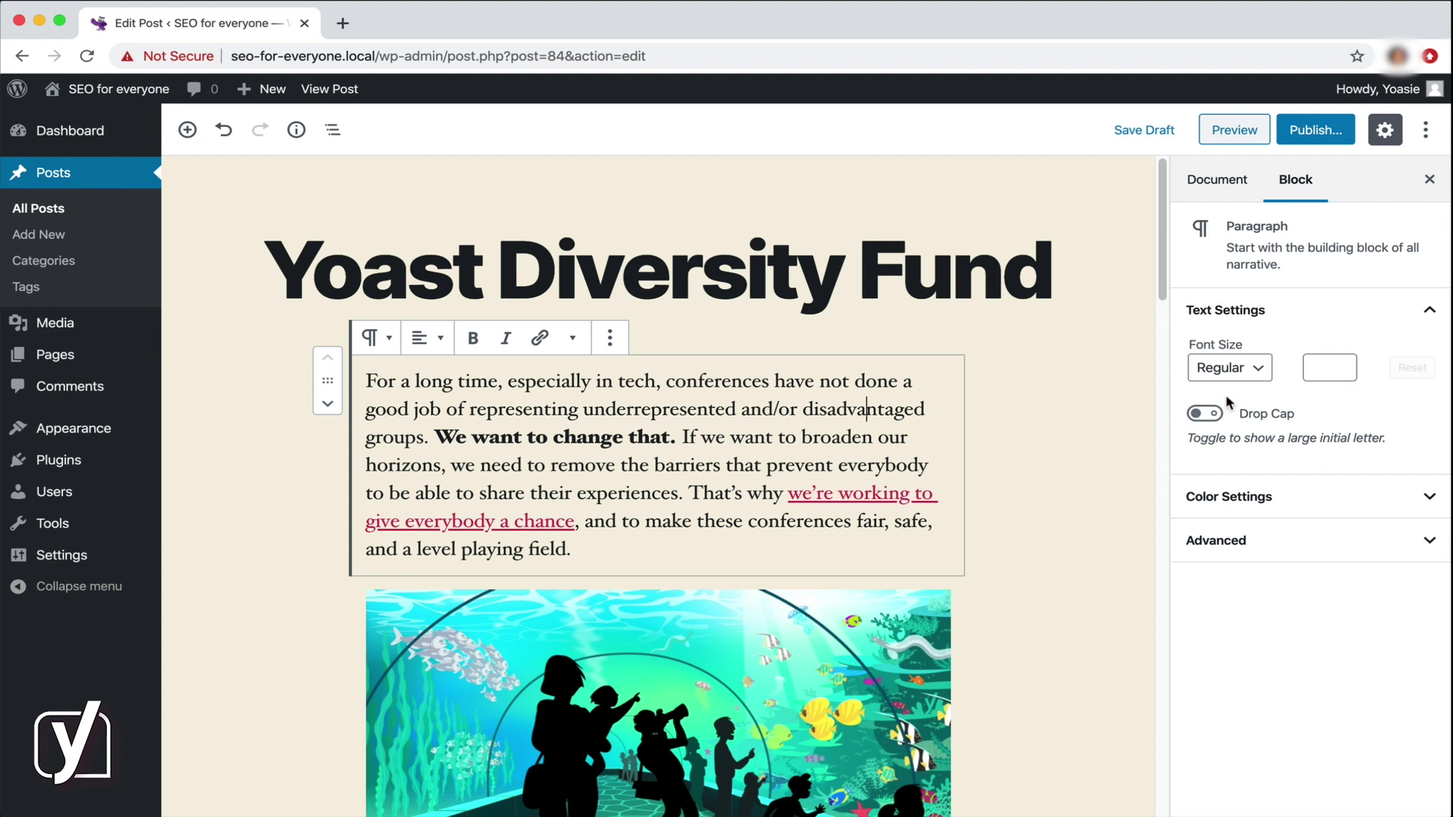
click(1264, 369)
click(1259, 349)
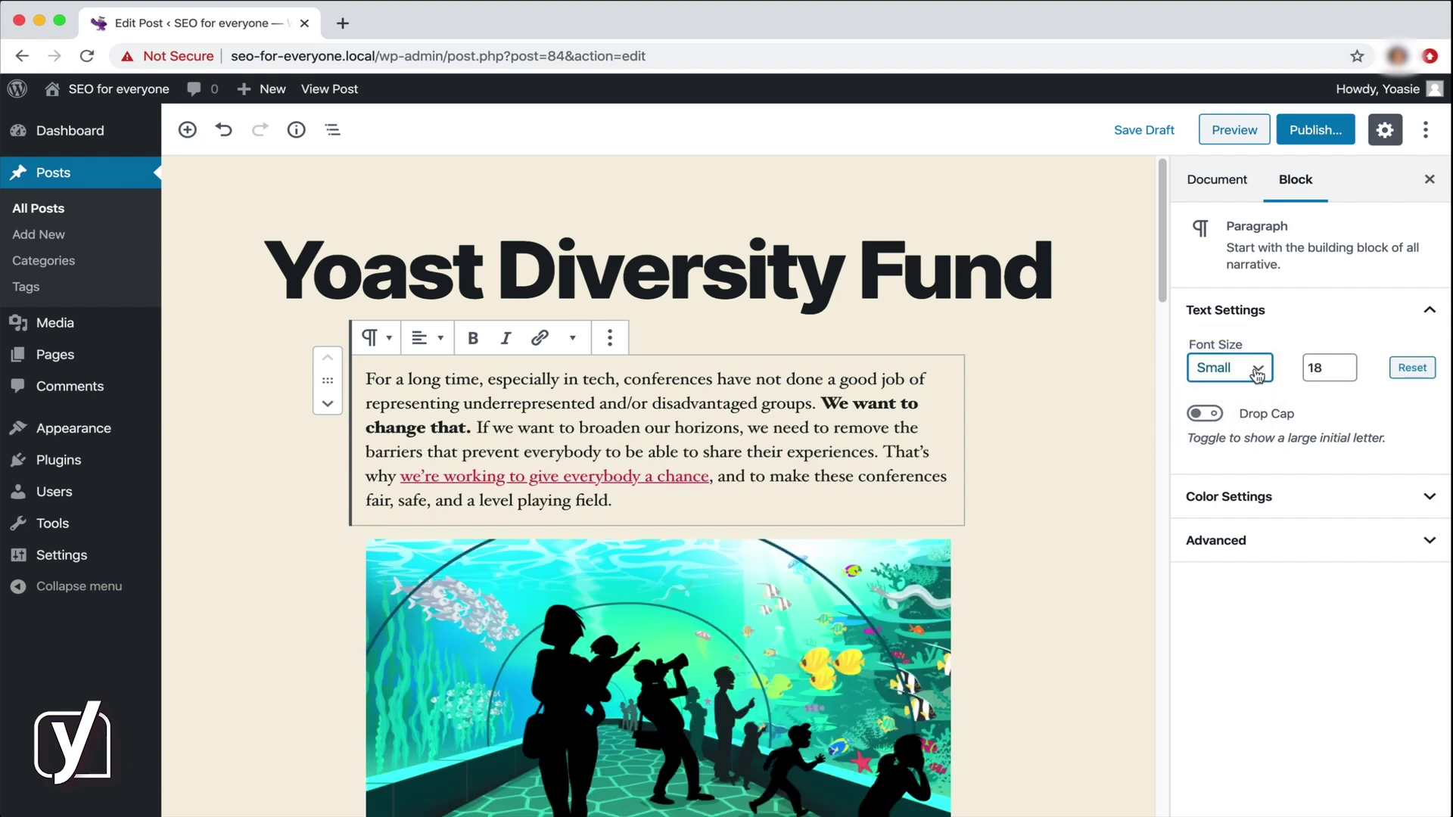
click(1256, 372)
click(1256, 386)
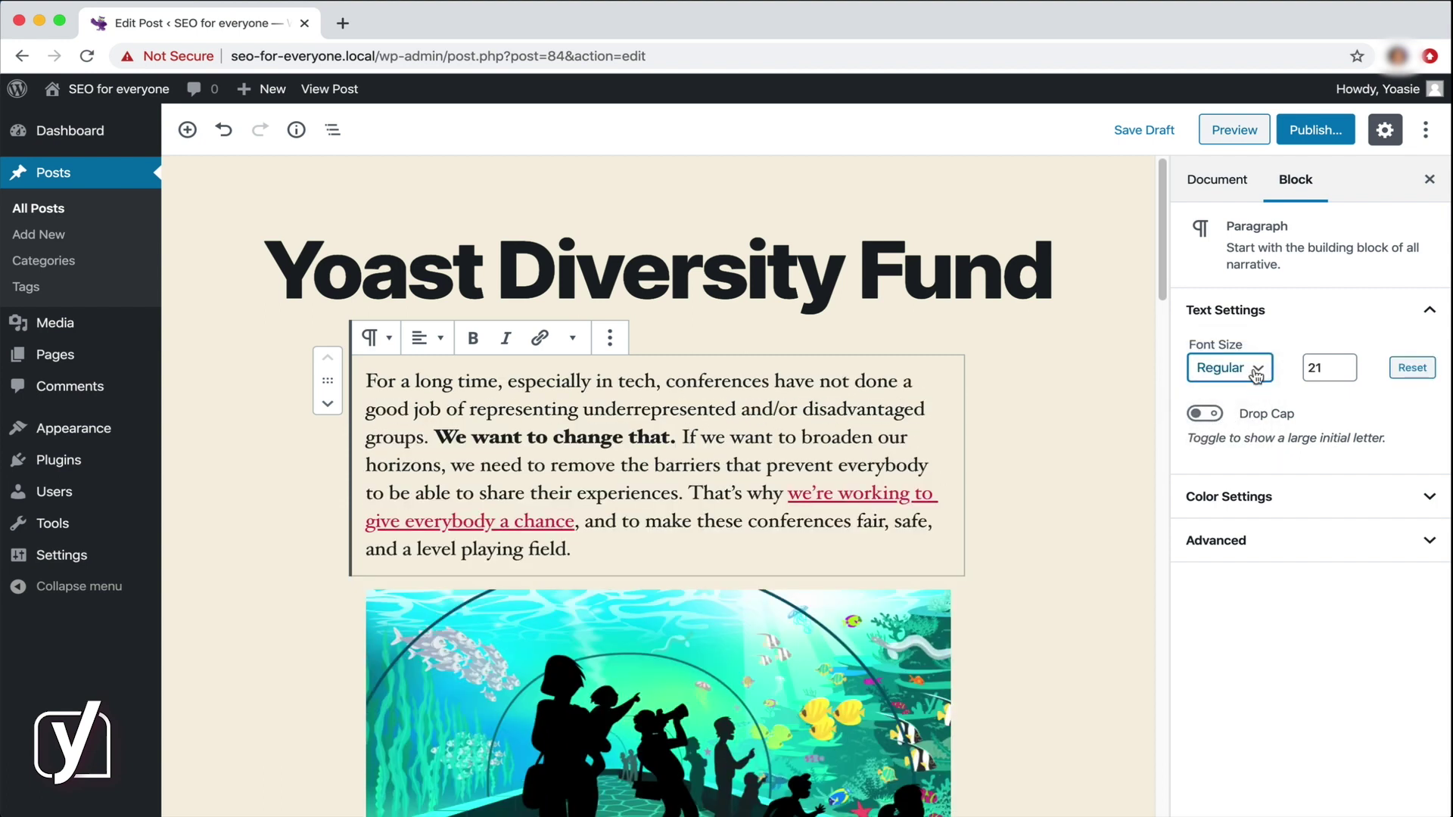
click(1259, 368)
click(1255, 389)
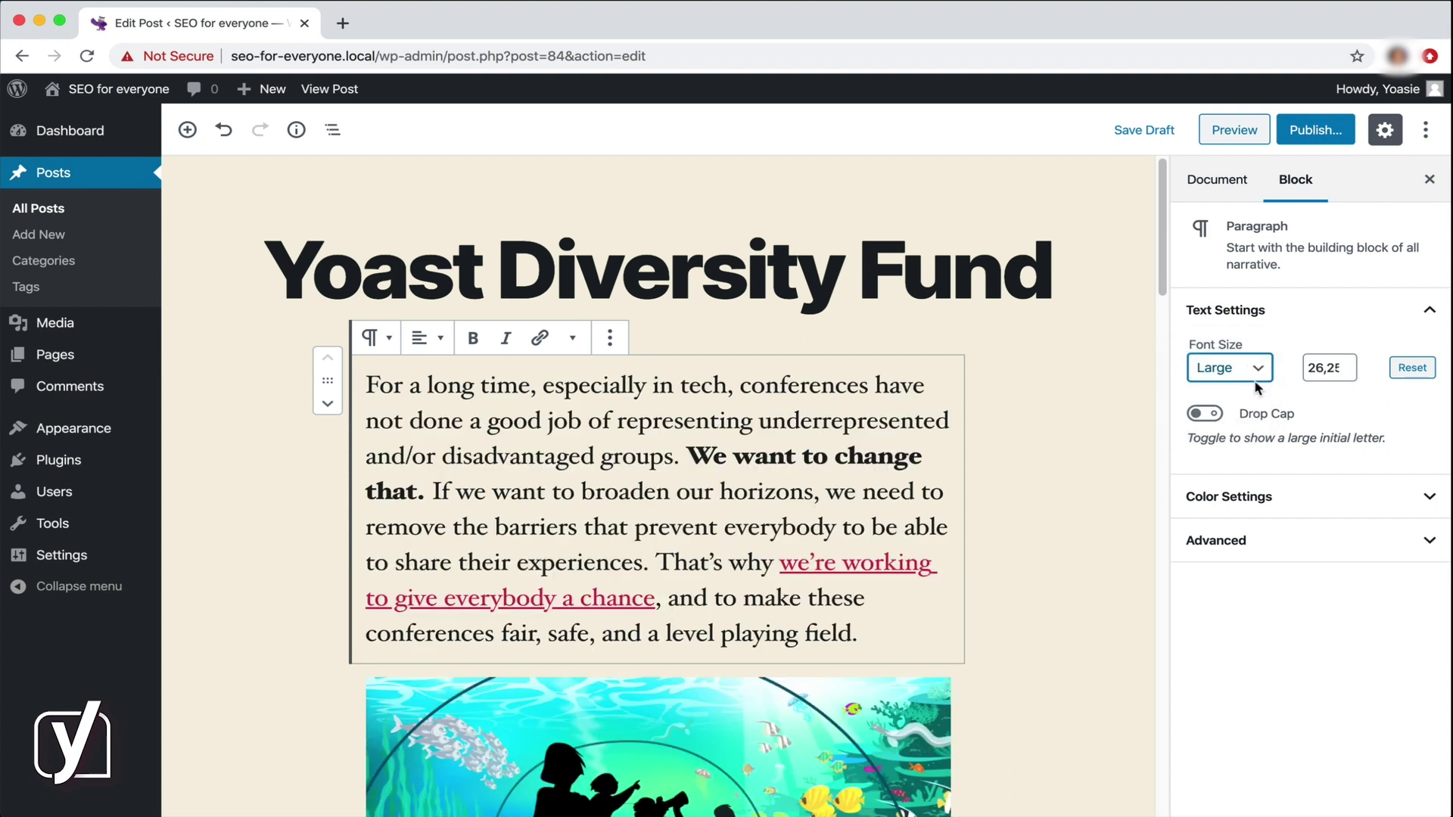
click(1257, 377)
click(1256, 390)
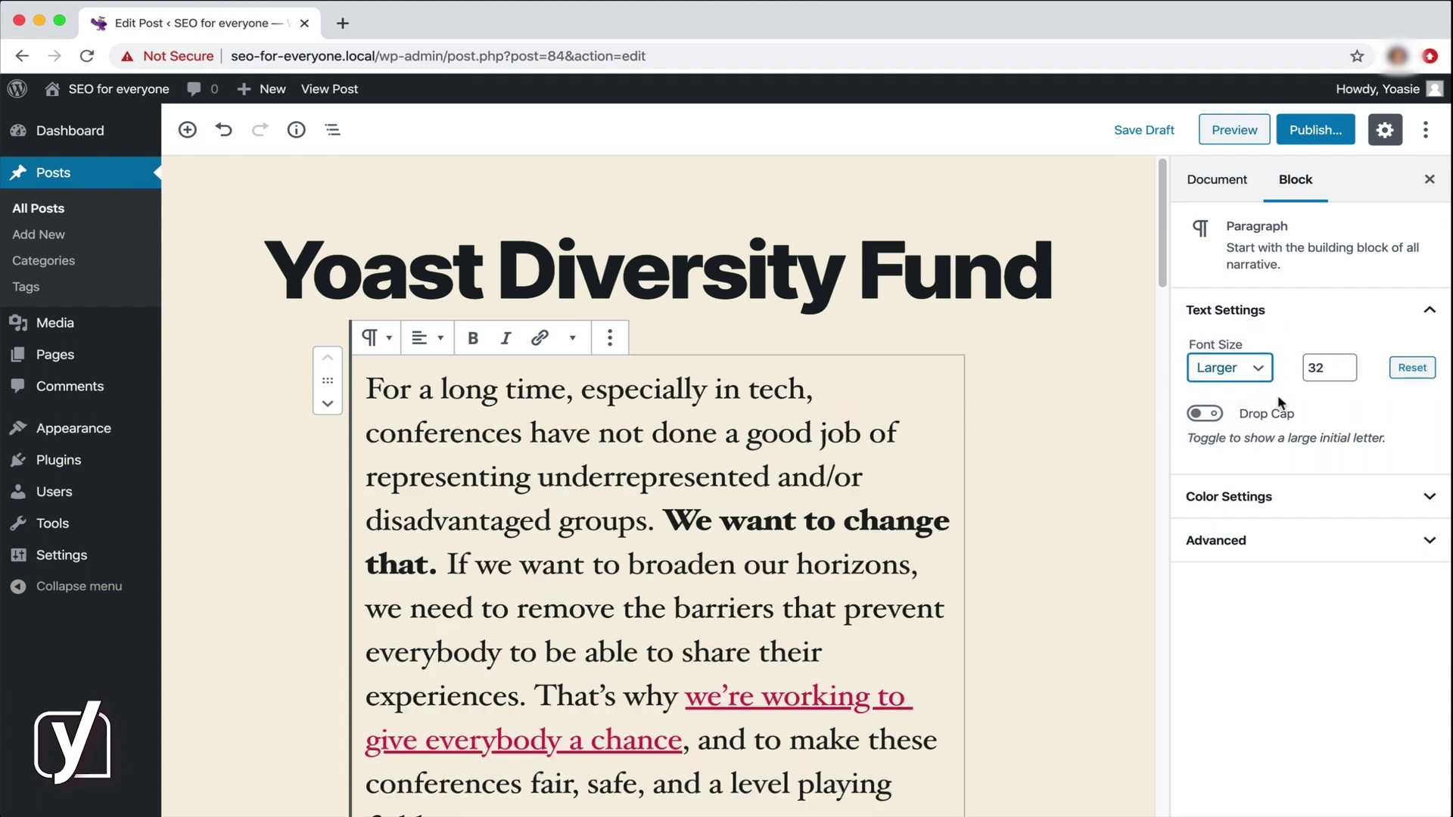
Give the paragraph a custom font size of 22, then reset it to Regular.
click(1322, 371)
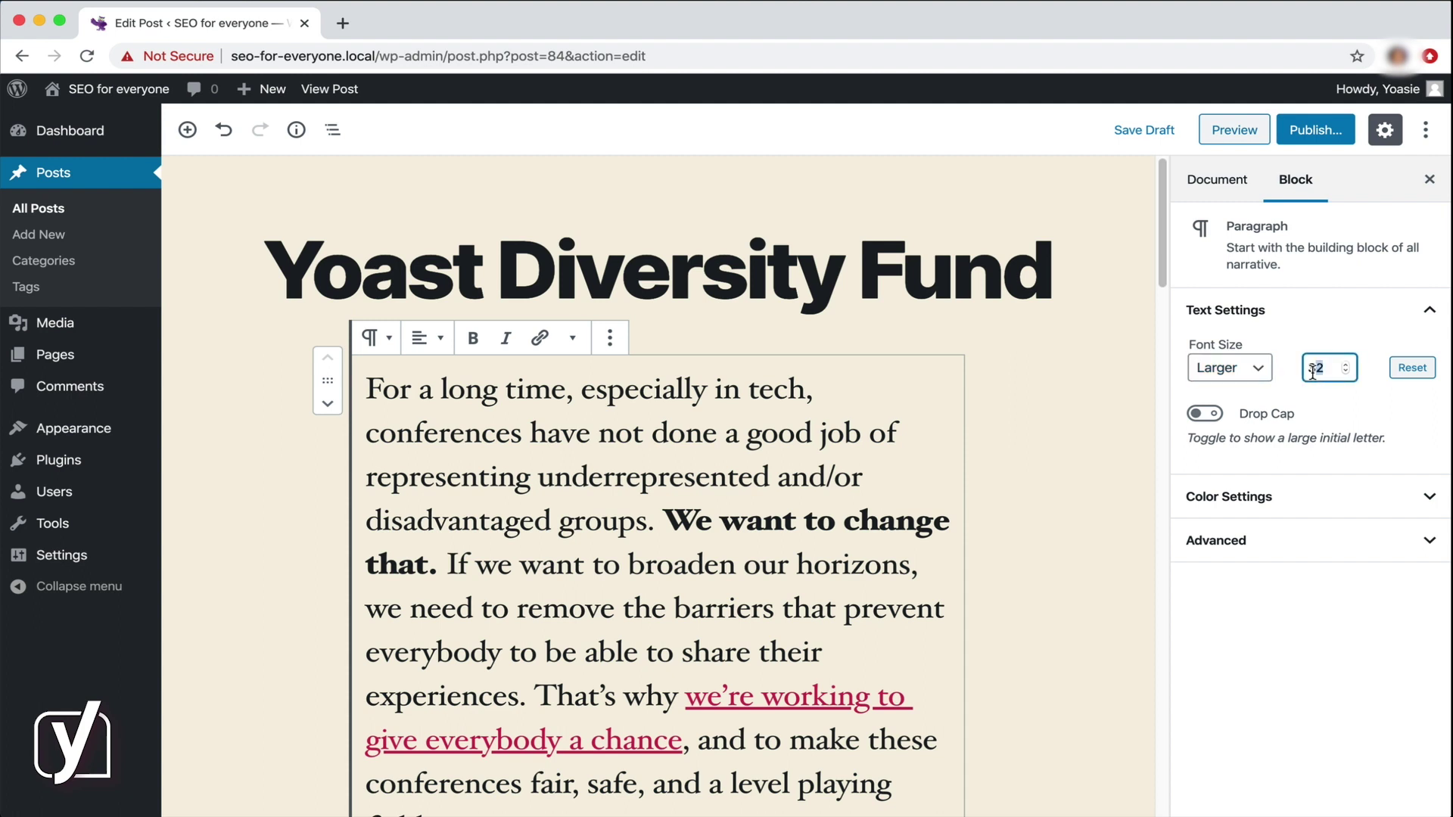
double_click(1317, 370)
click(1247, 373)
click(1245, 385)
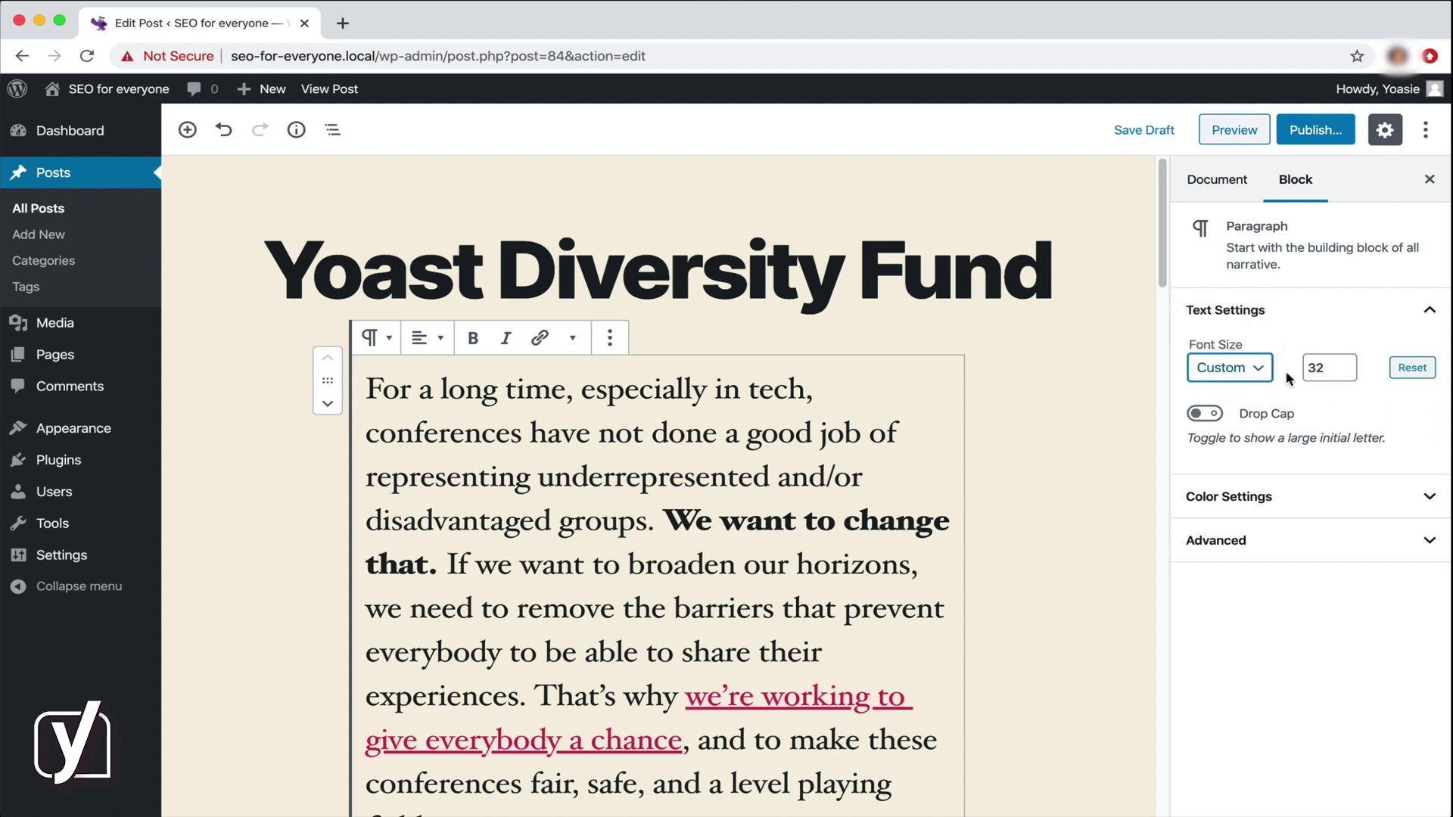
double_click(1310, 368)
text(22)
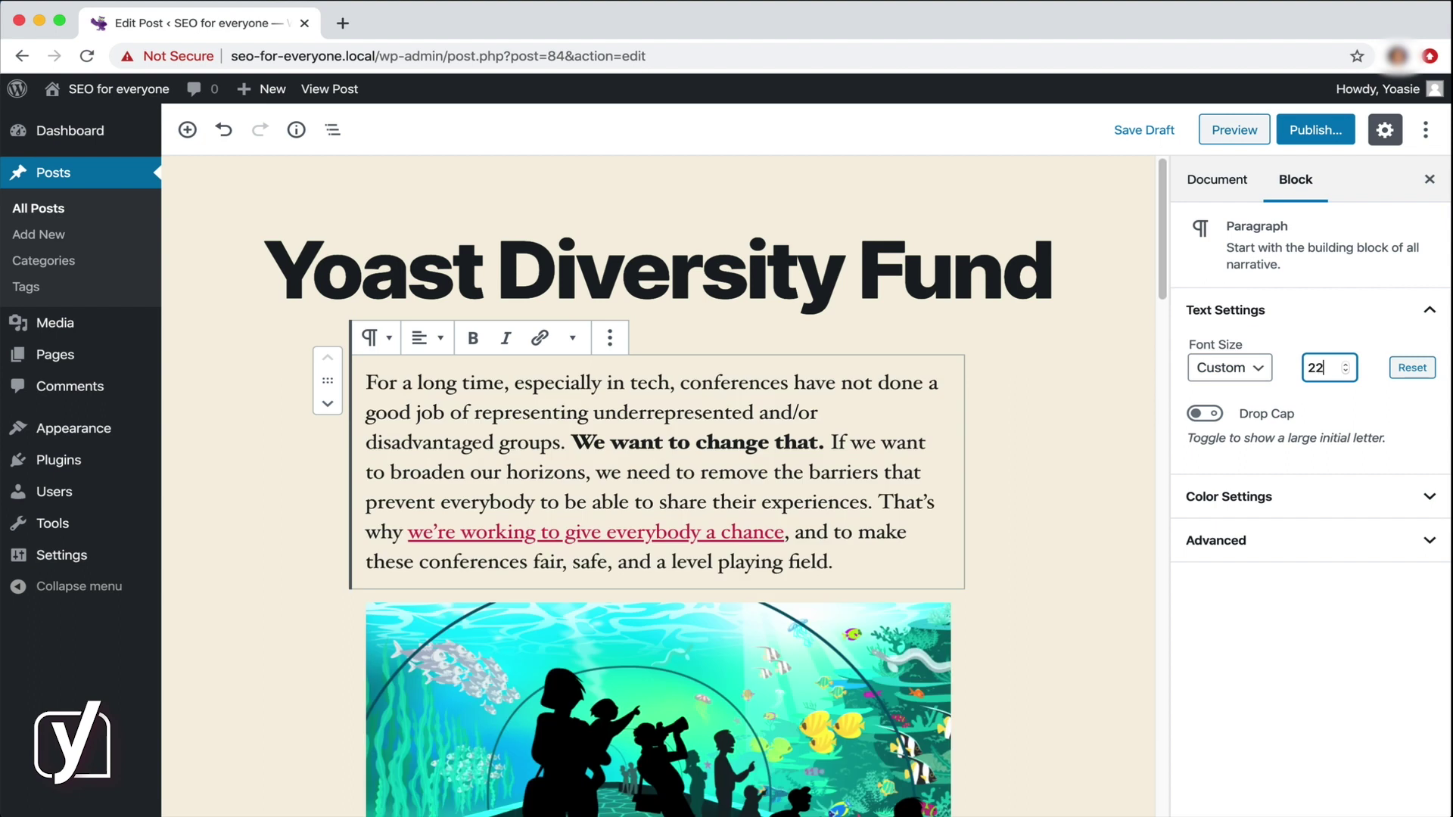
click(1412, 379)
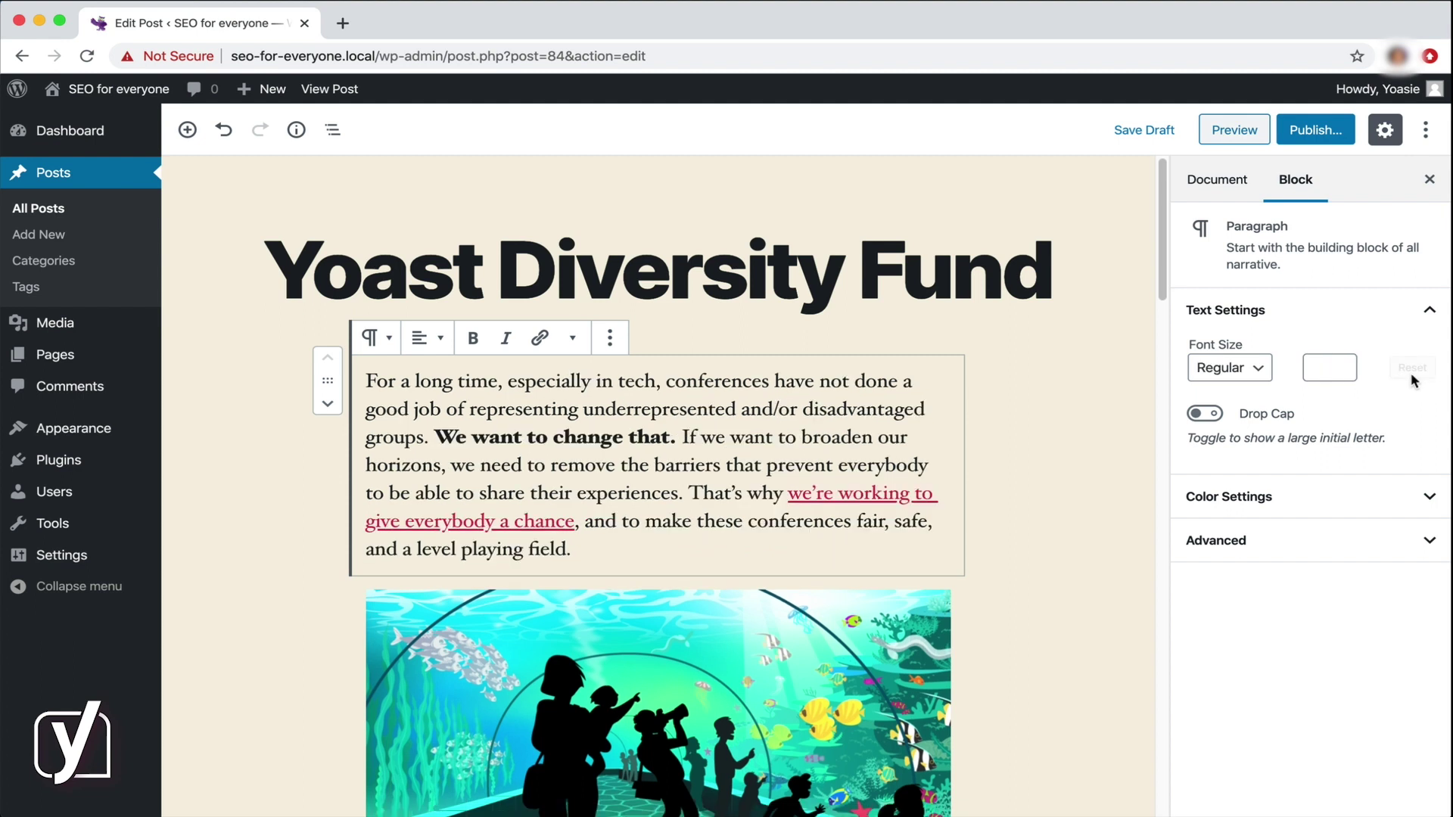
Turn on Drop Cap for the intro paragraph and expand its Color Settings.
click(1204, 416)
click(1204, 415)
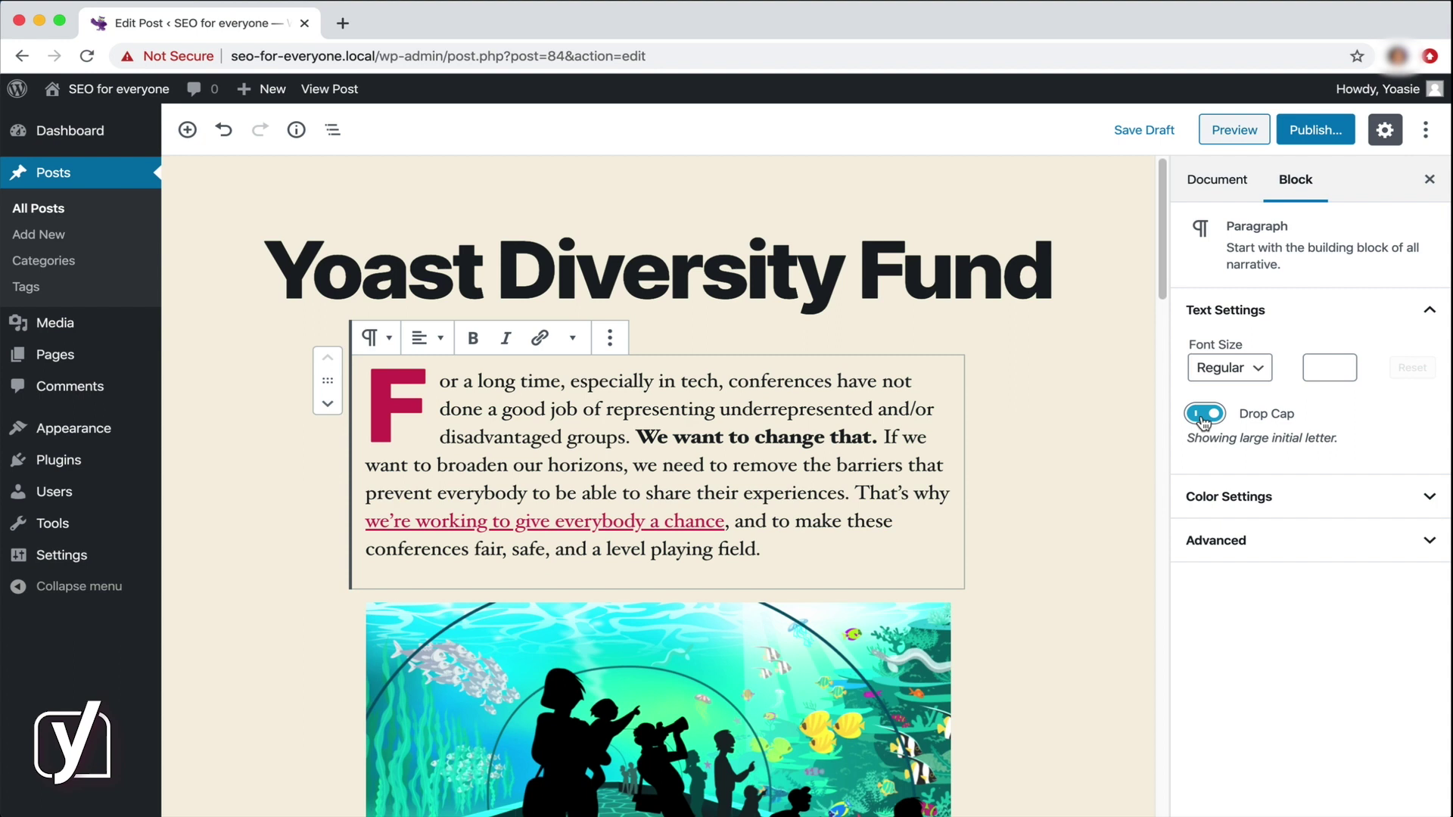
click(1429, 499)
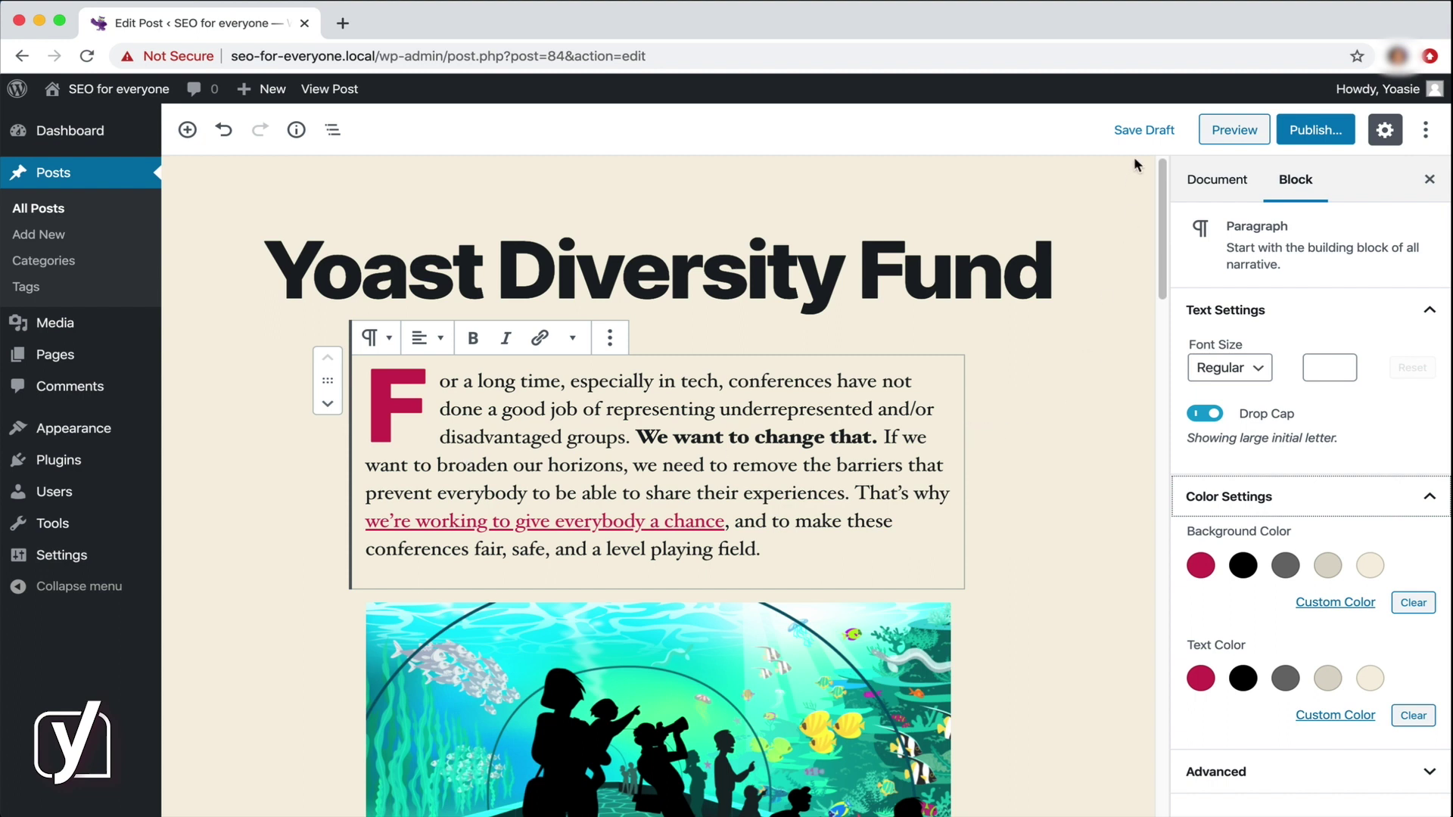
Save the draft, then publish a custom magenta primary colour in the Customizer's Colors.
click(1144, 139)
mouse_move(70, 464)
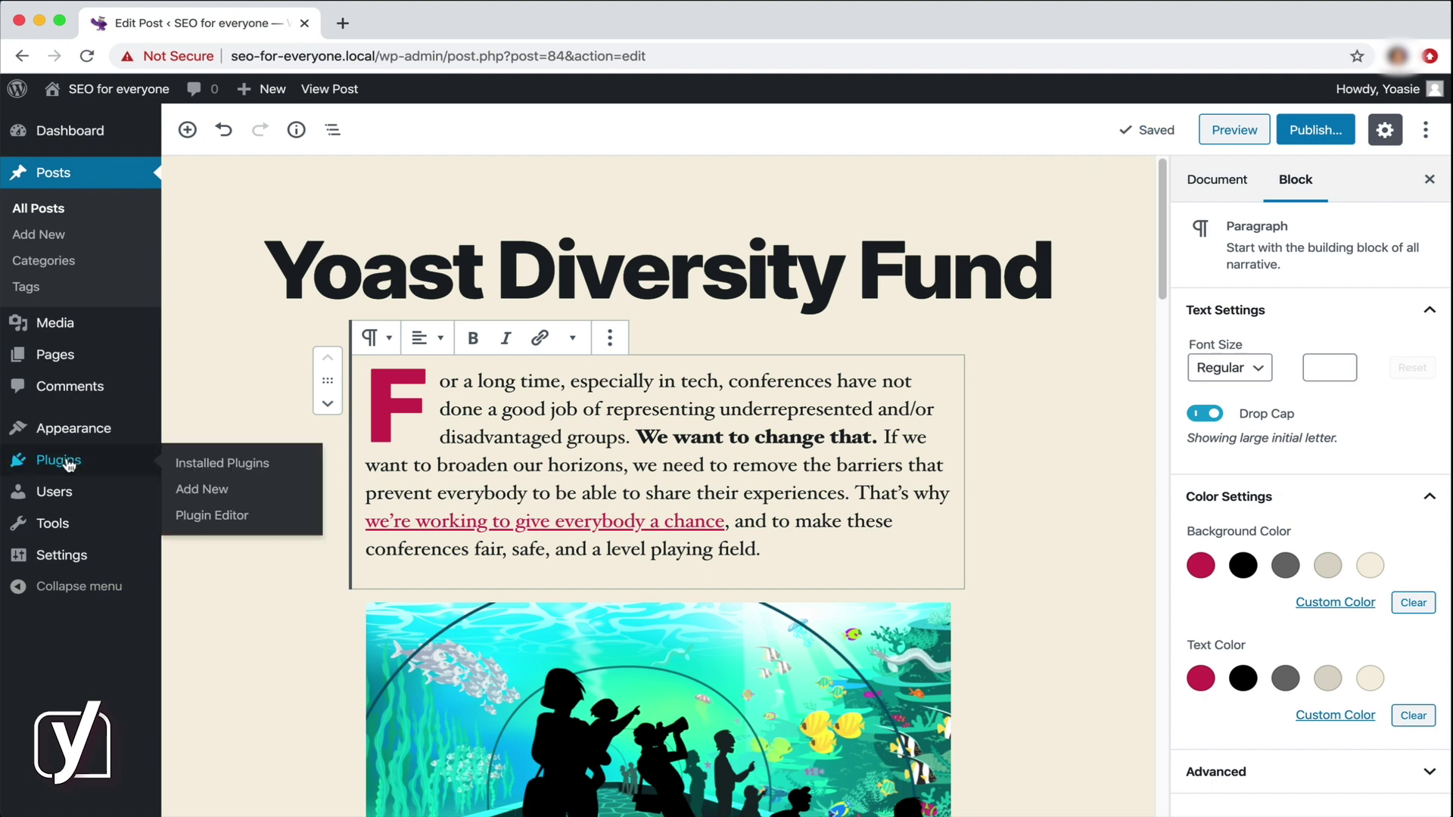
mouse_move(100, 435)
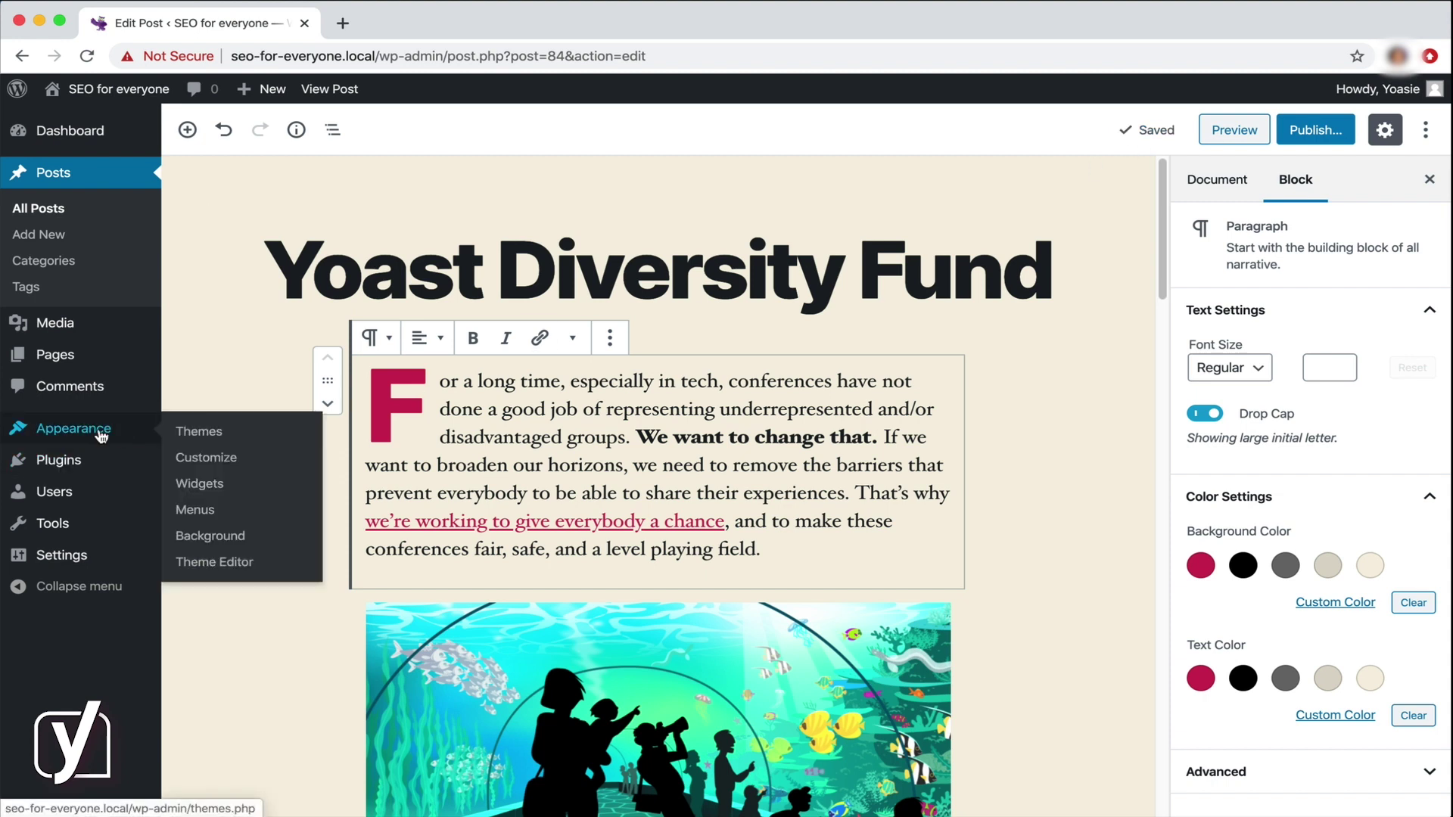
click(209, 462)
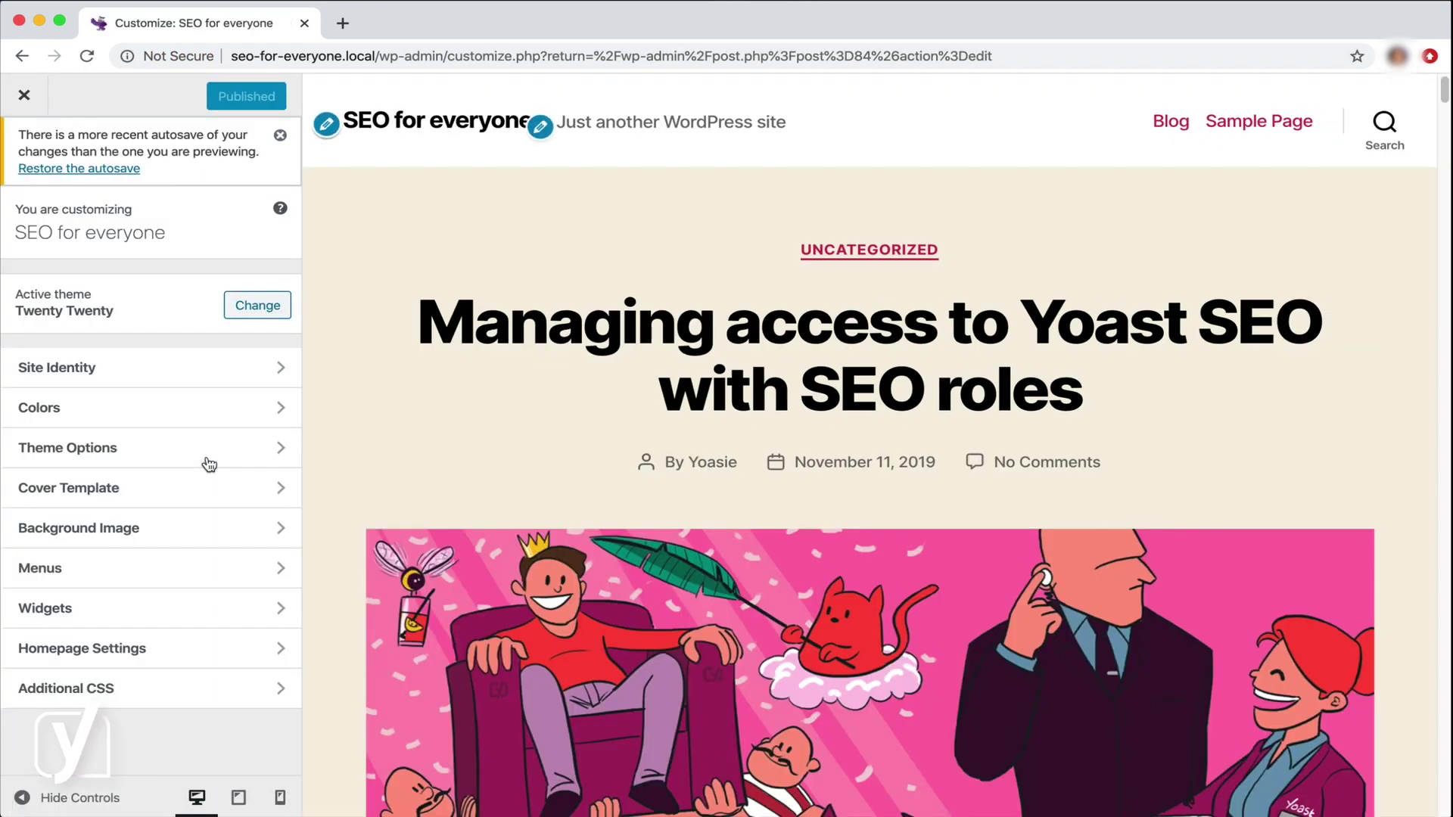
click(247, 410)
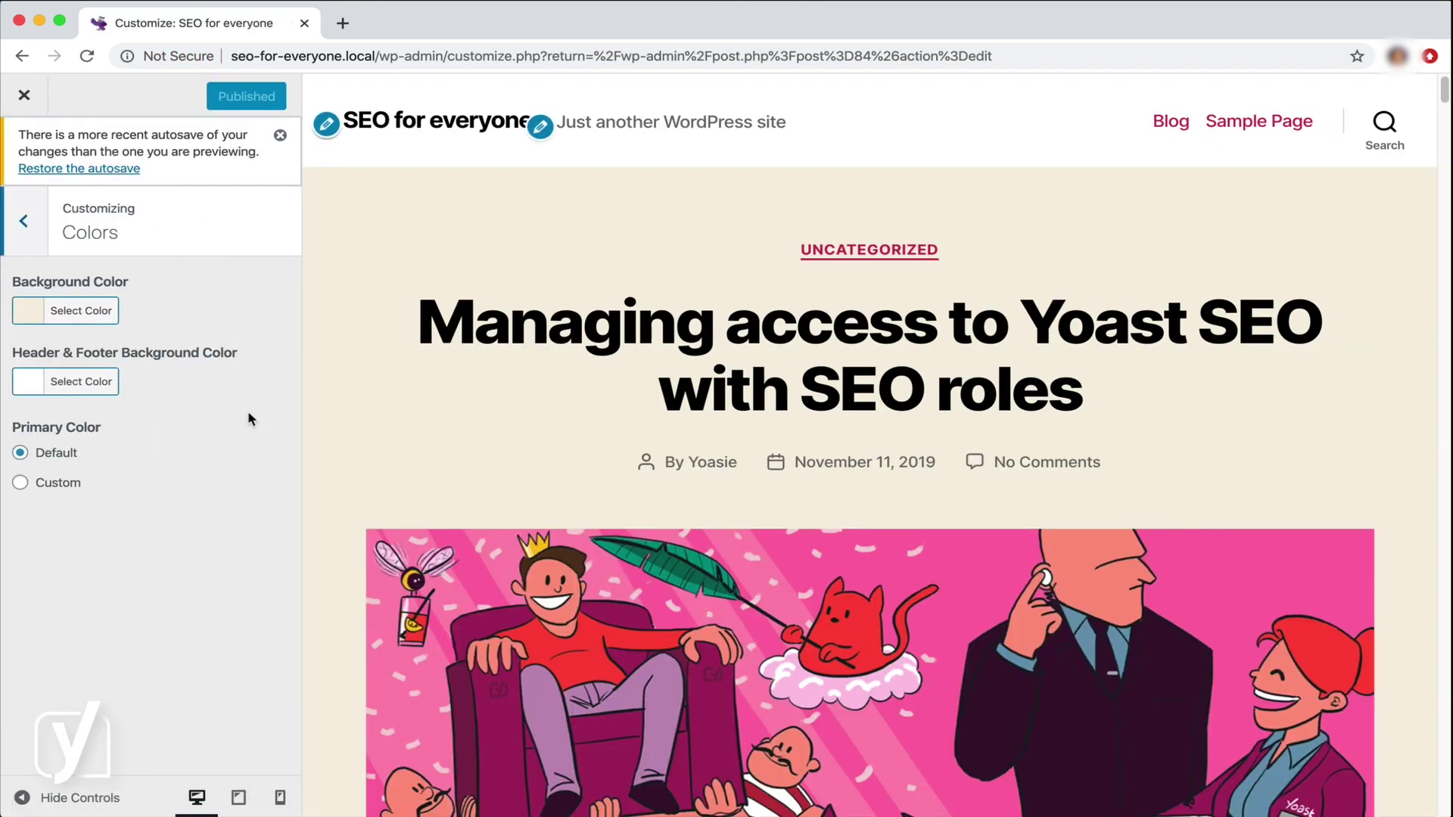
click(21, 482)
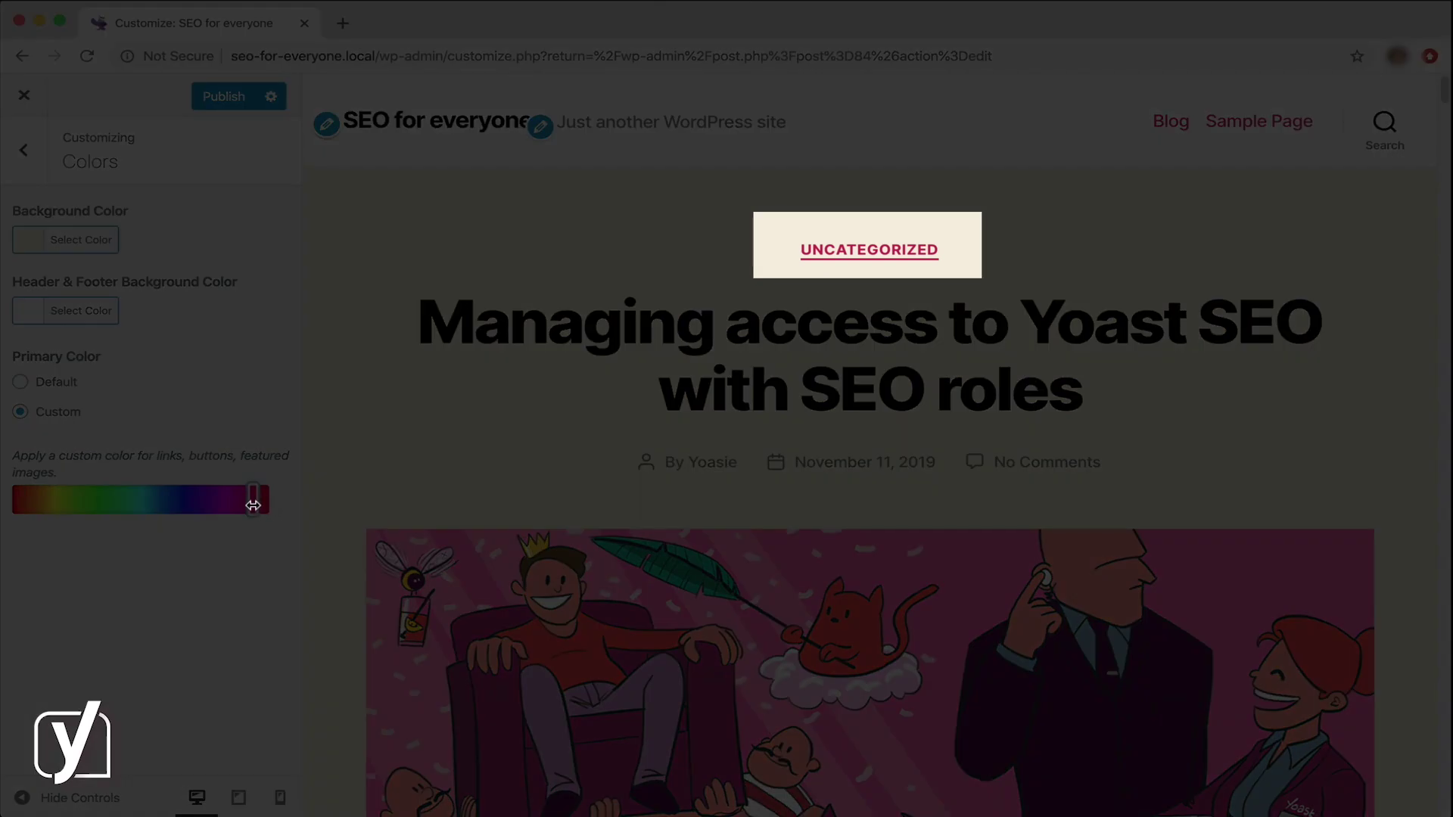
mouse_move(252, 504)
mouse_down()
mouse_move(146, 504)
mouse_move(234, 504)
mouse_up()
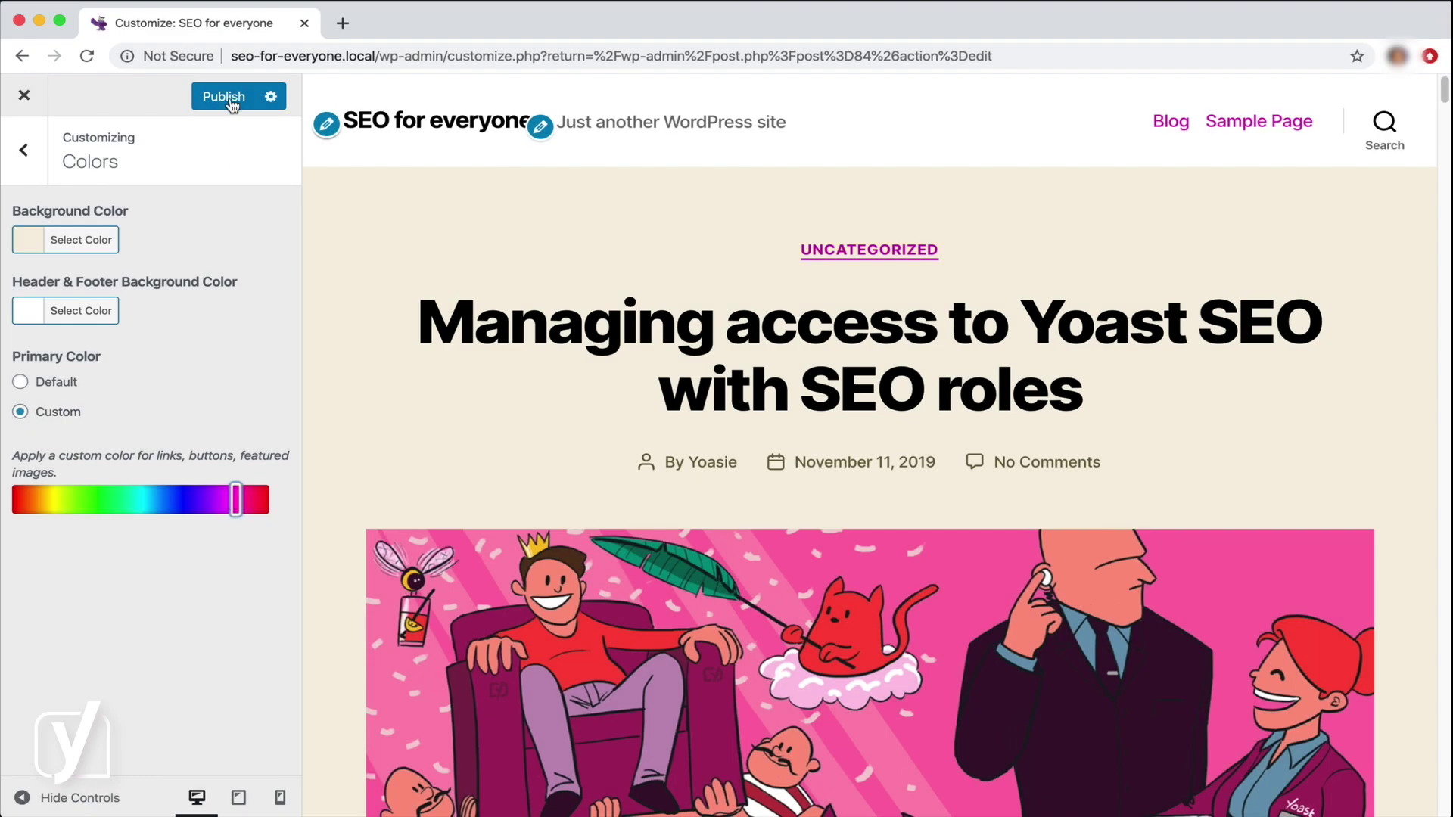
click(228, 101)
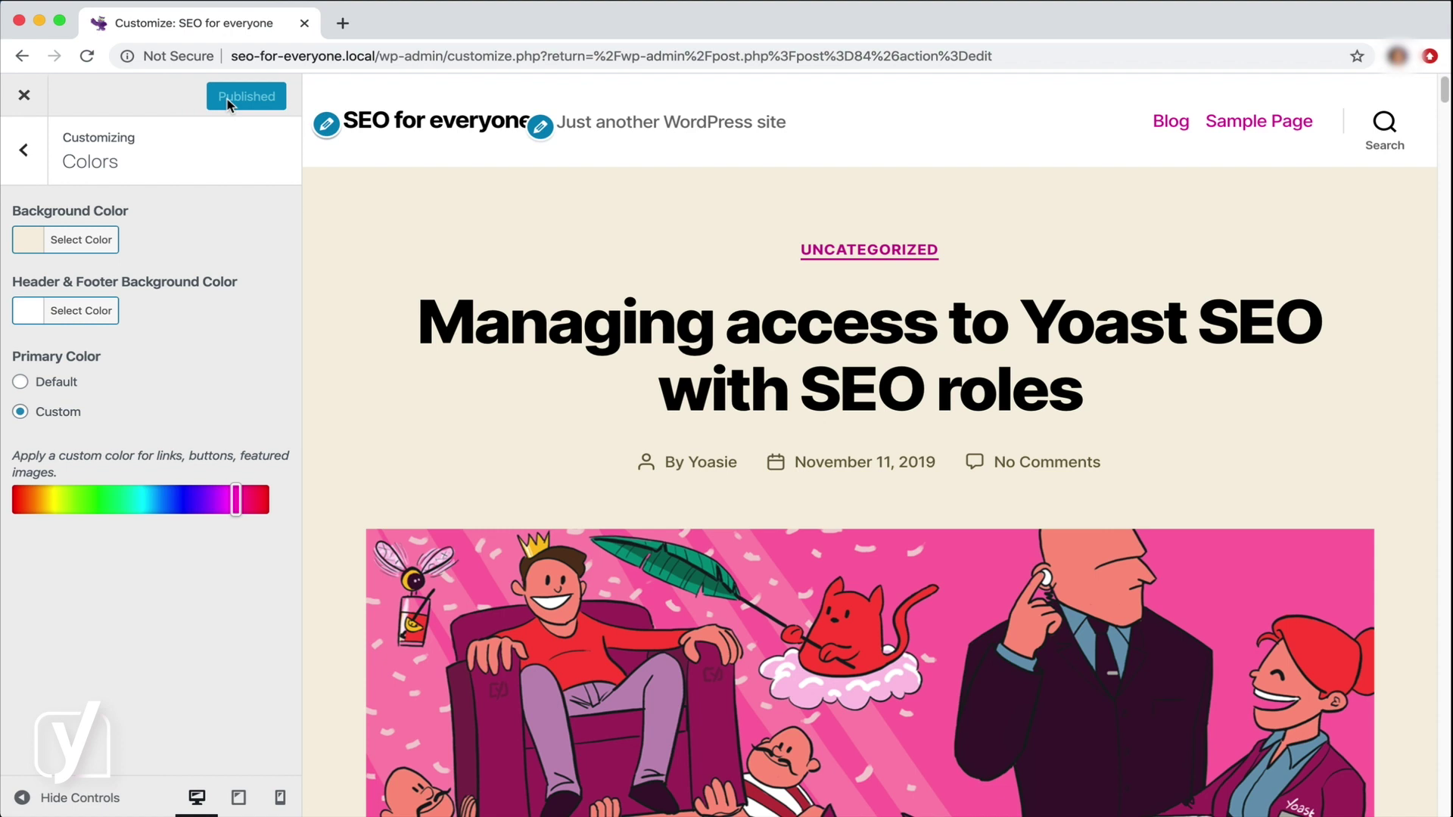
click(23, 105)
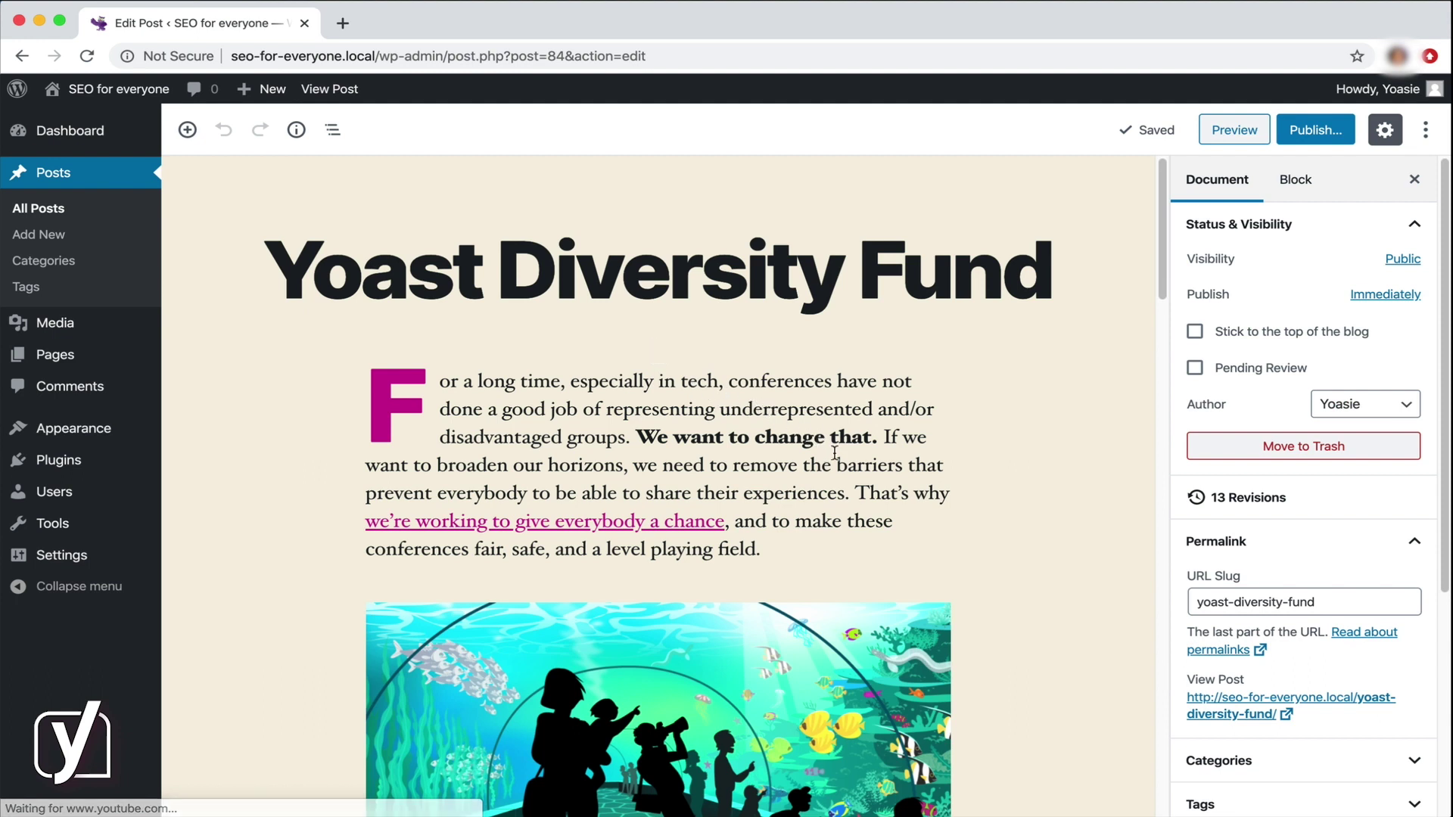
Set the intro paragraph's background to a custom pale green, #acd7c1.
click(1300, 184)
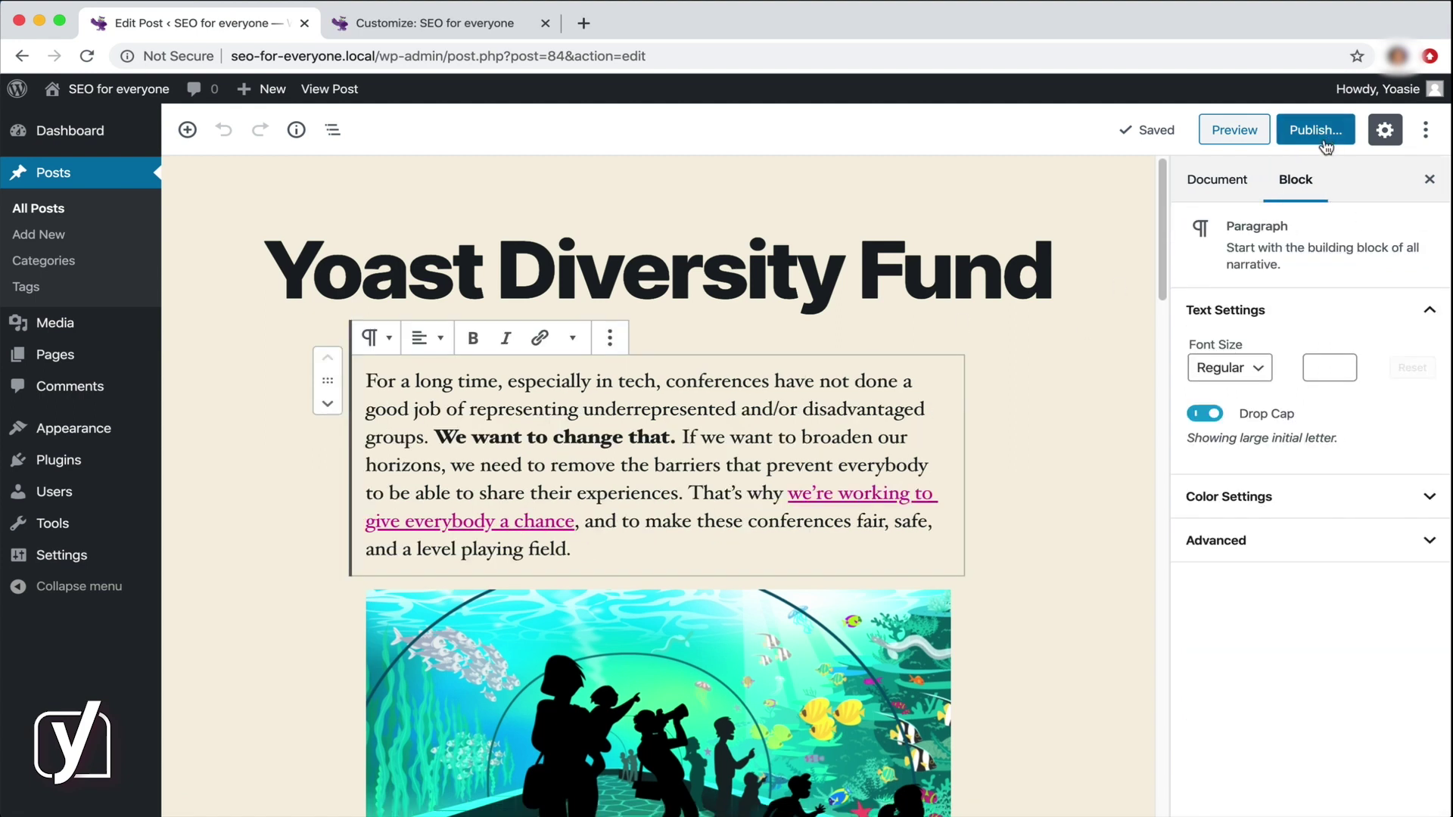
click(1428, 499)
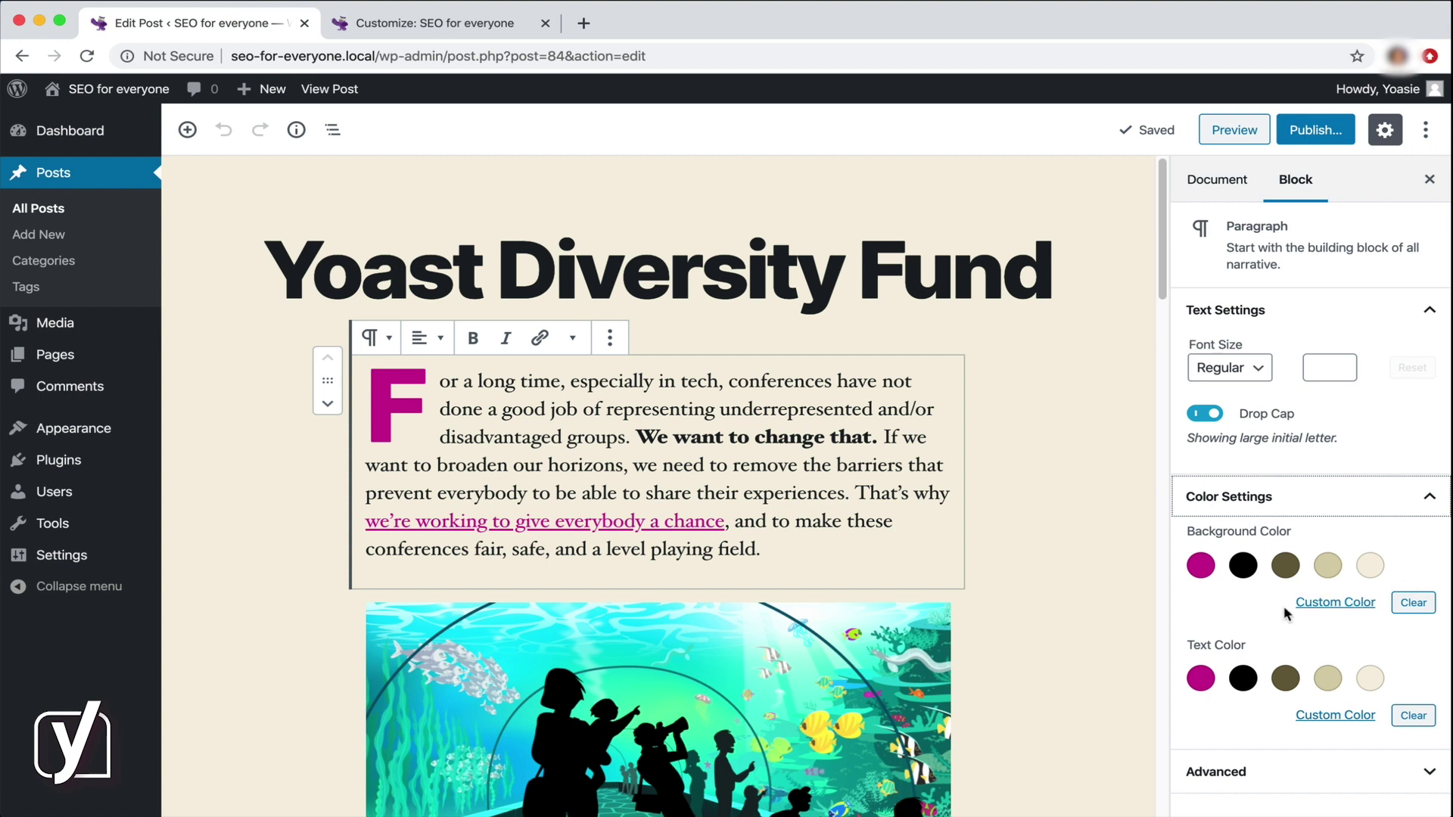
click(1327, 580)
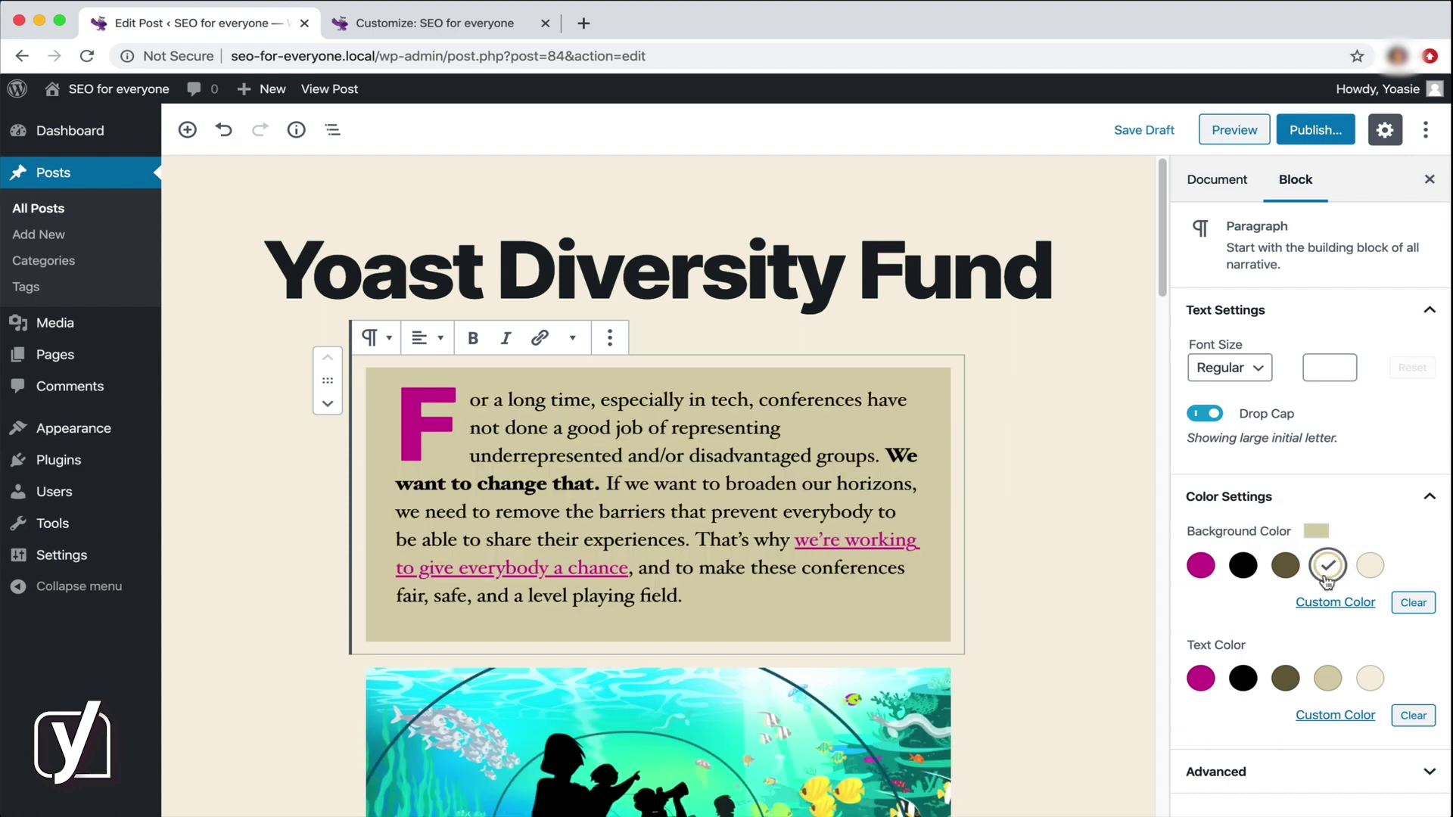
click(1335, 601)
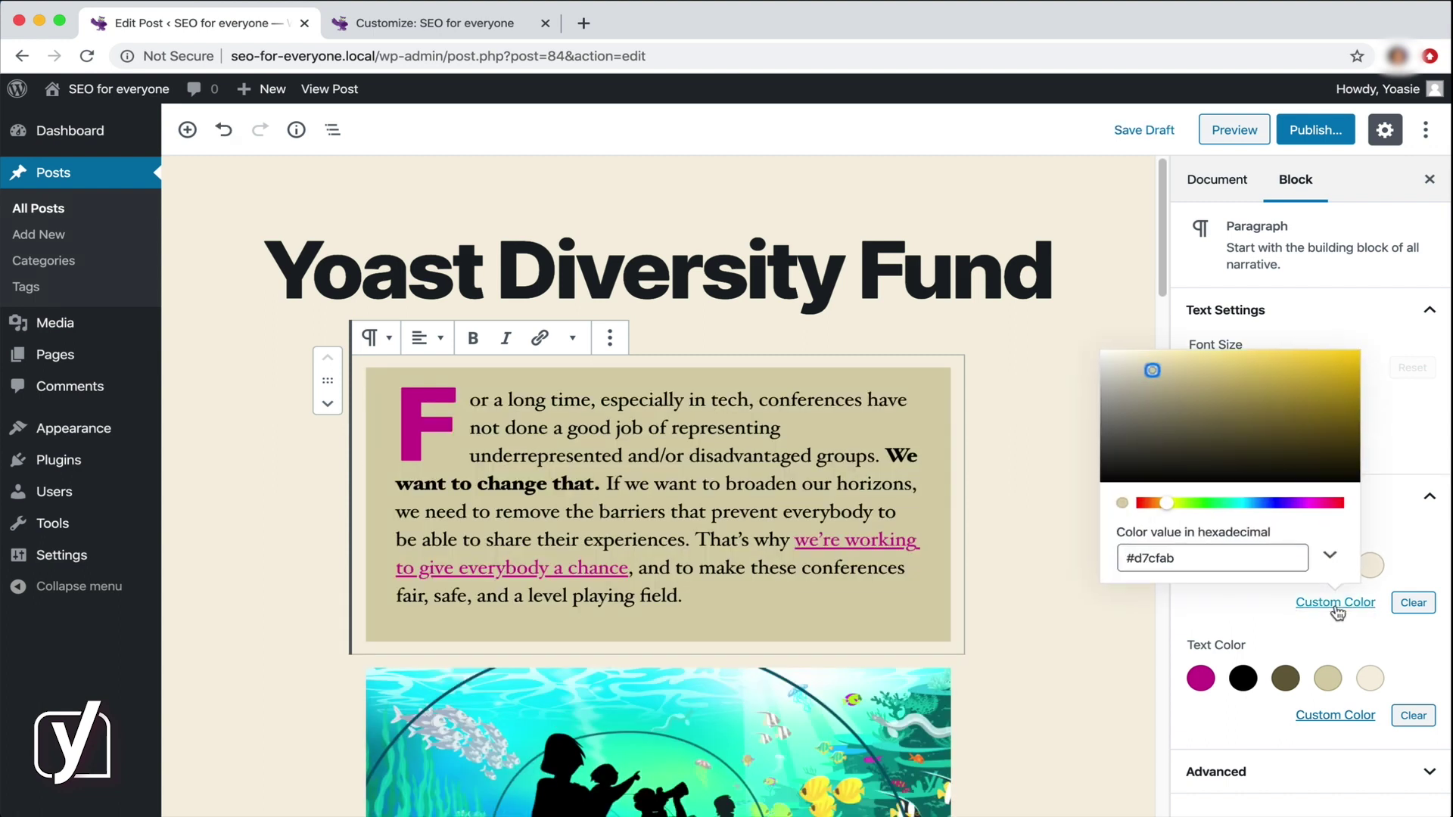
drag(1177, 505, 1226, 506)
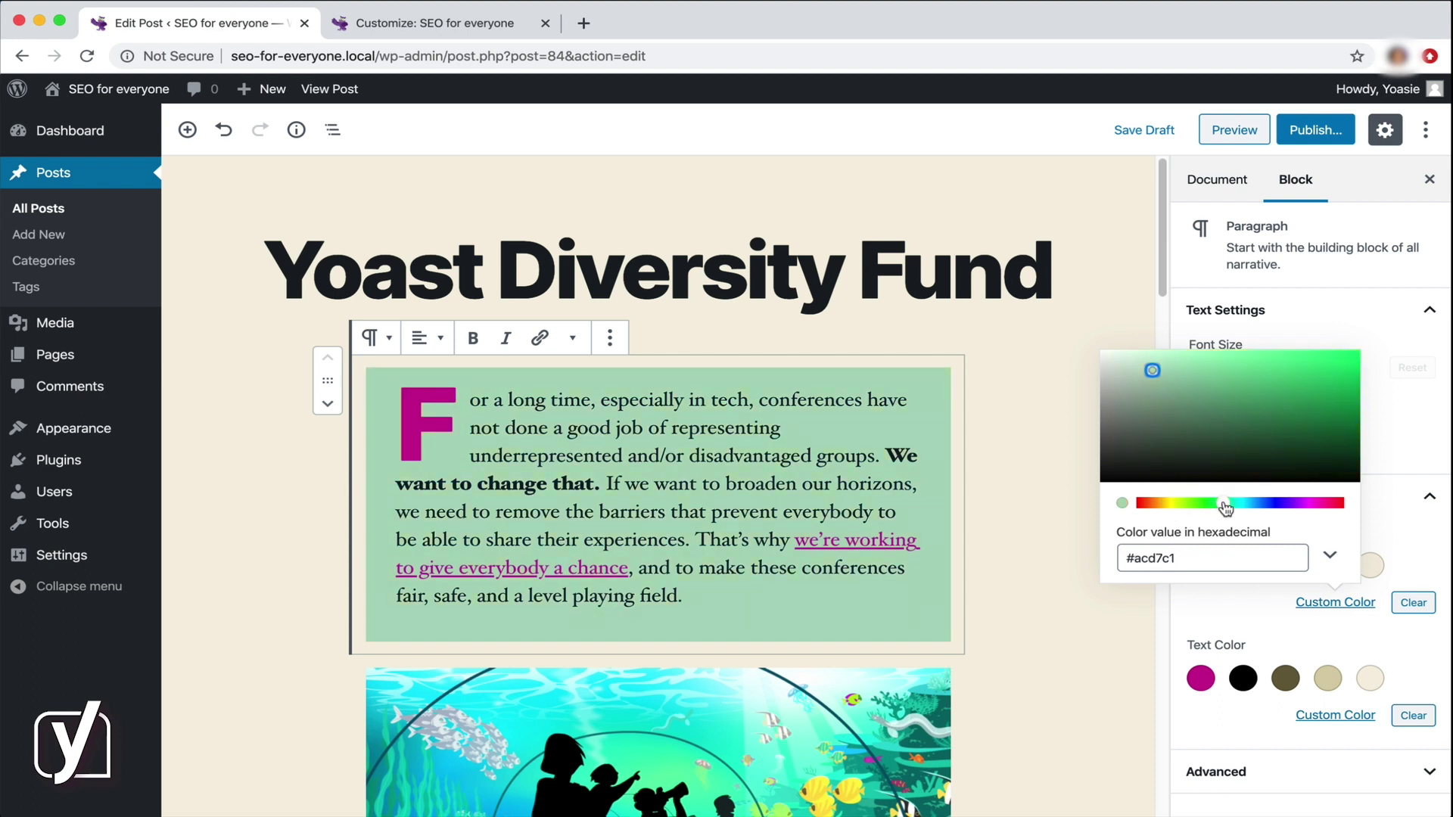
click(1185, 561)
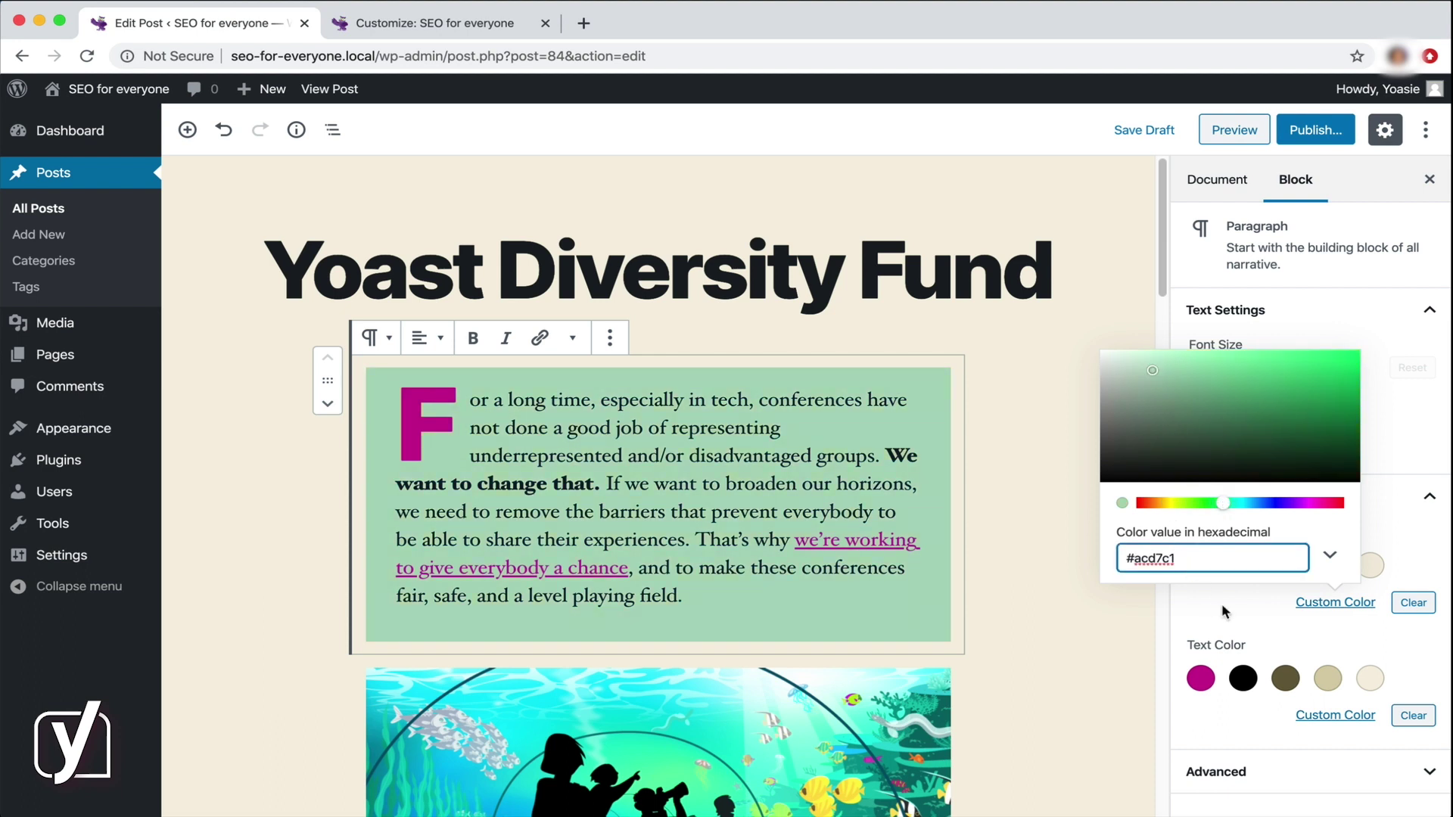
click(1271, 617)
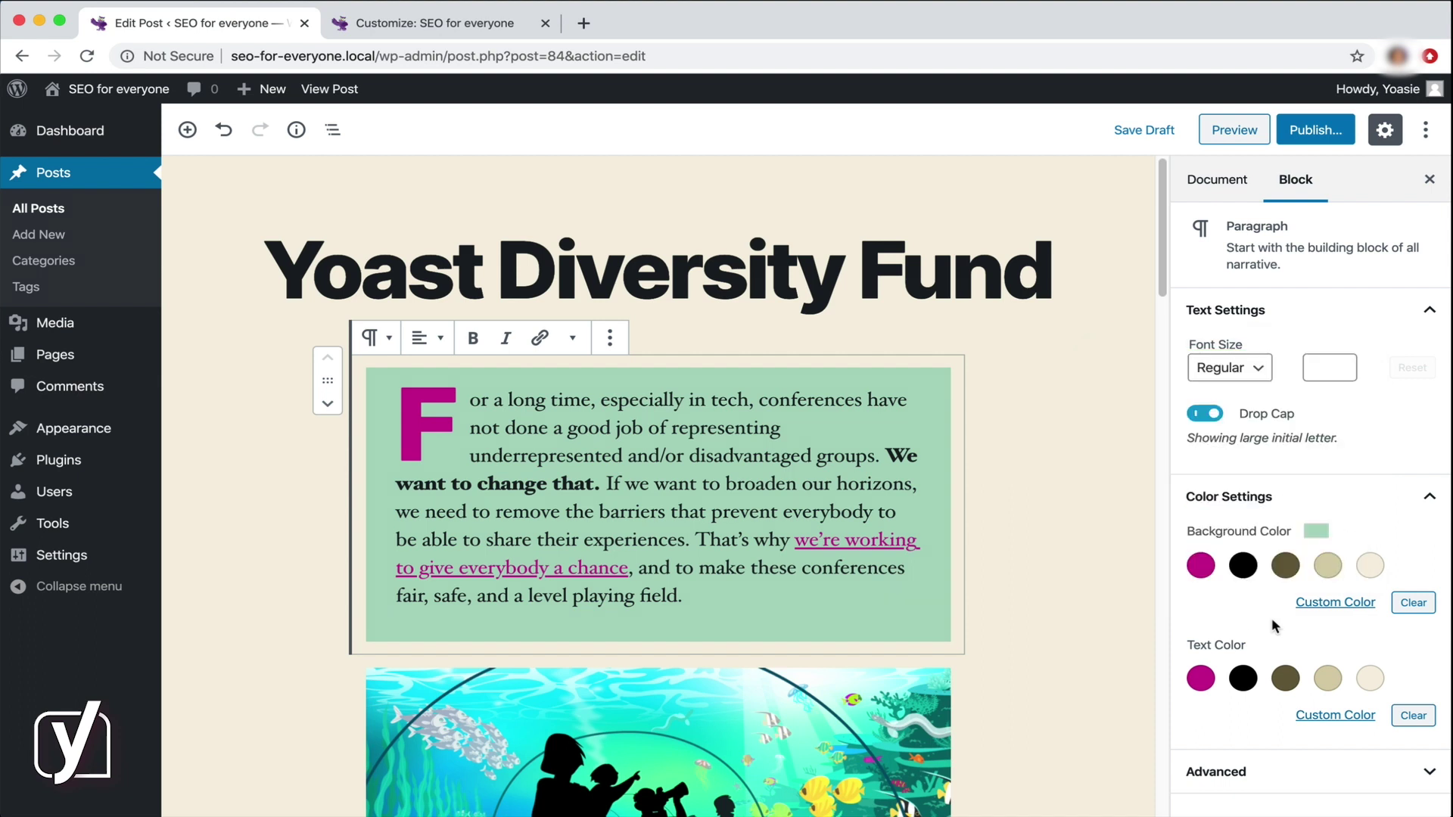
Try olive text, then clear the paragraph's background and text colours and expand Advanced.
click(1292, 683)
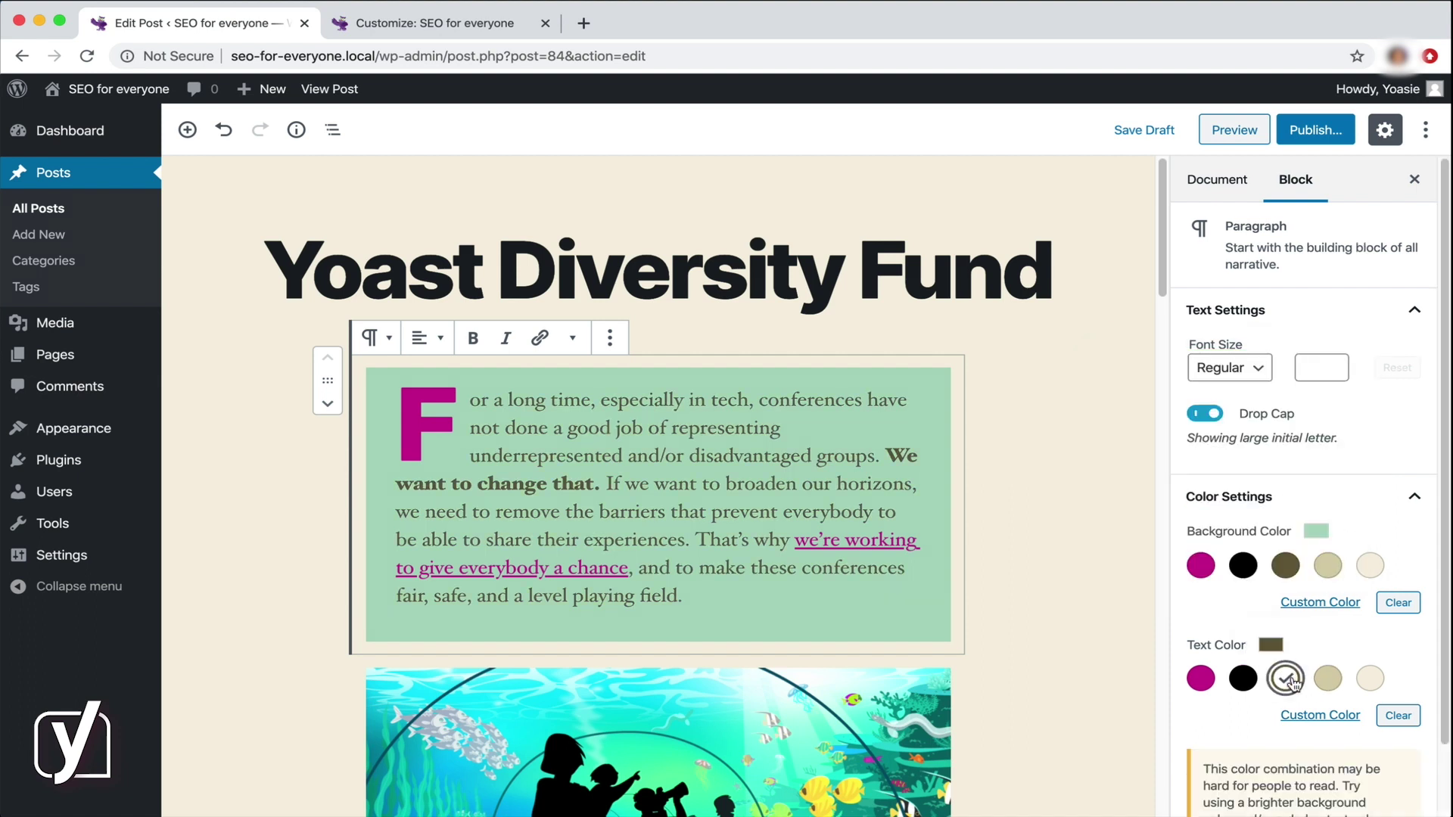
scroll(1287, 689, down, 2)
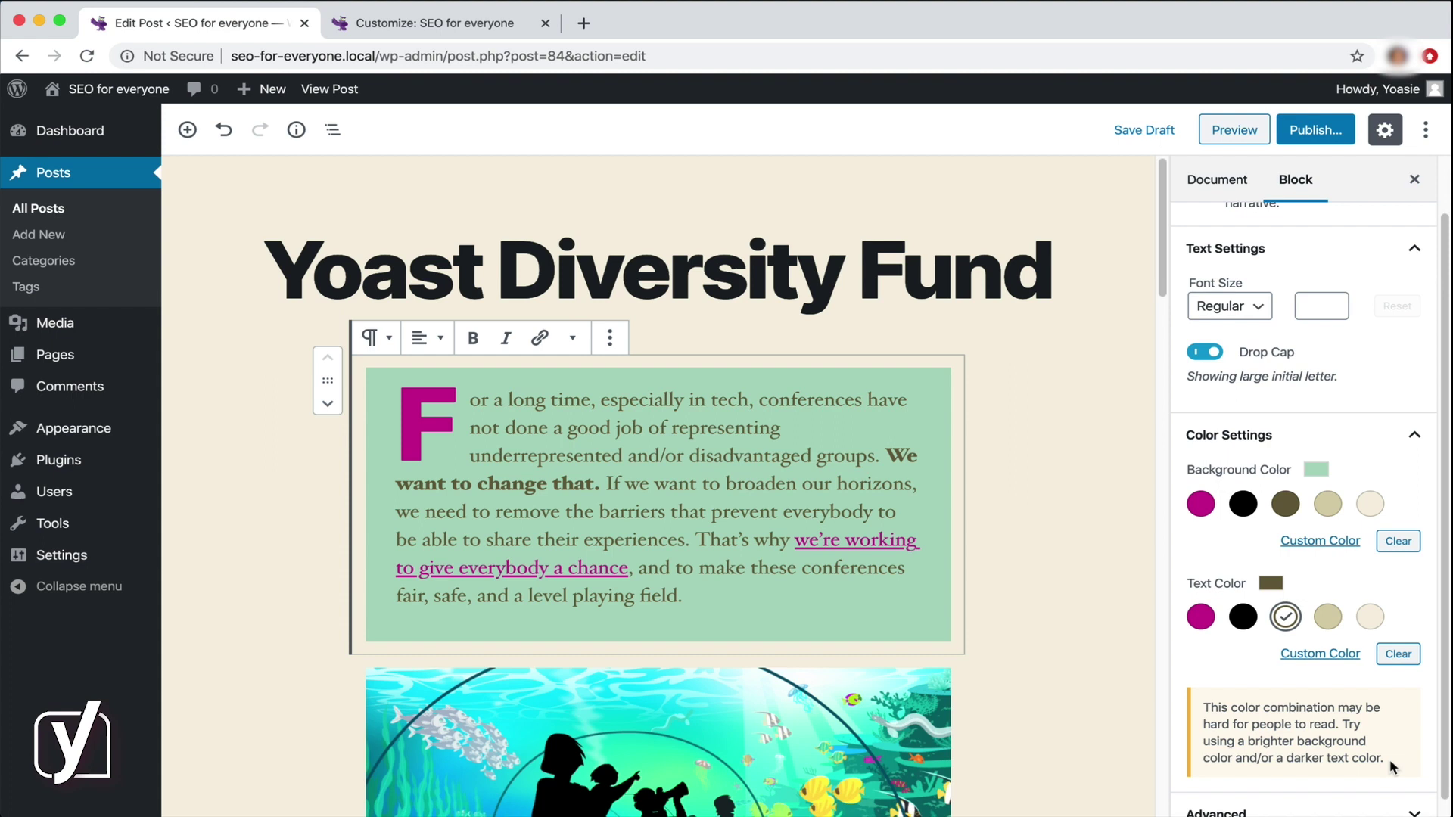
click(1397, 541)
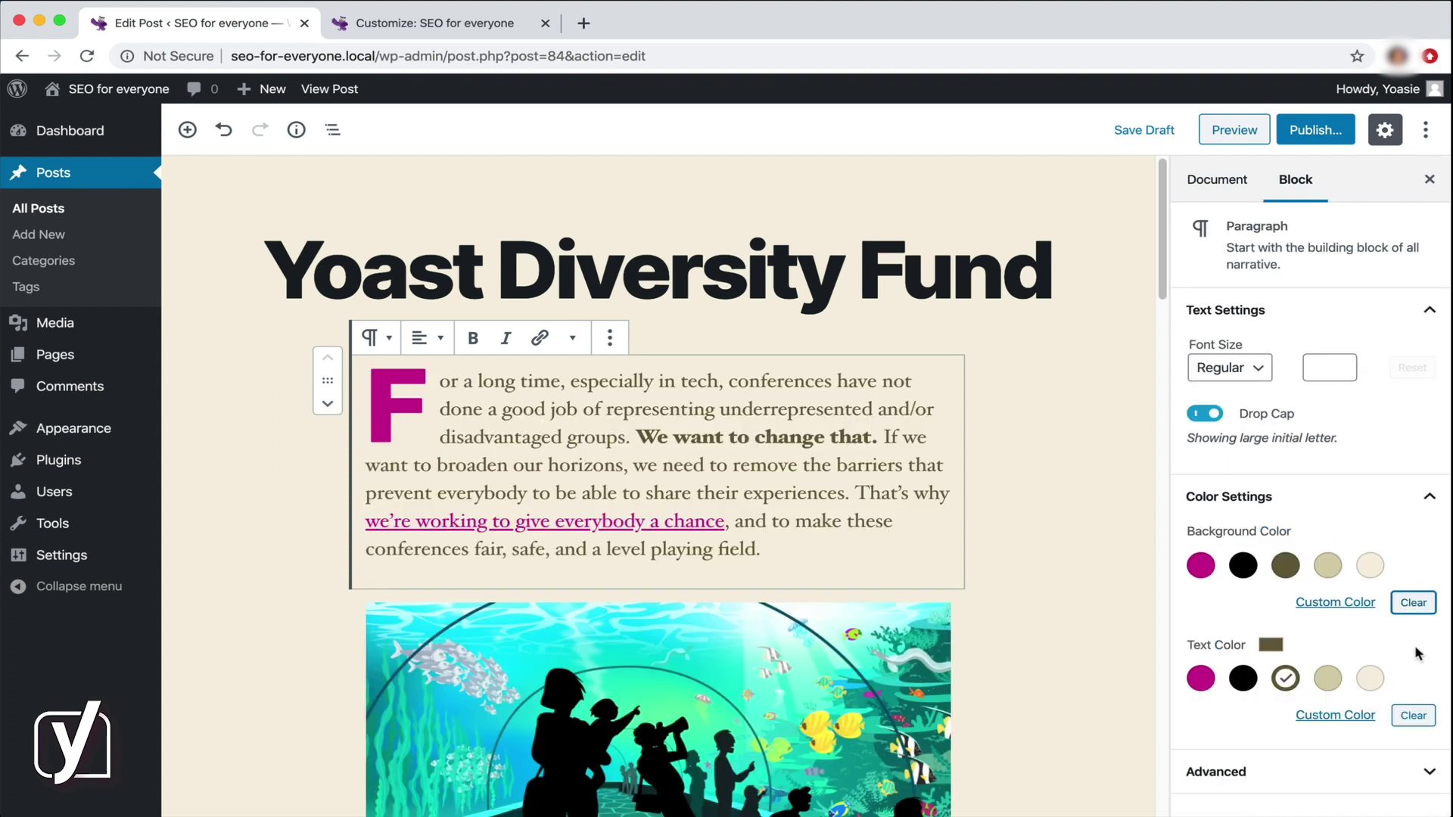
click(1412, 715)
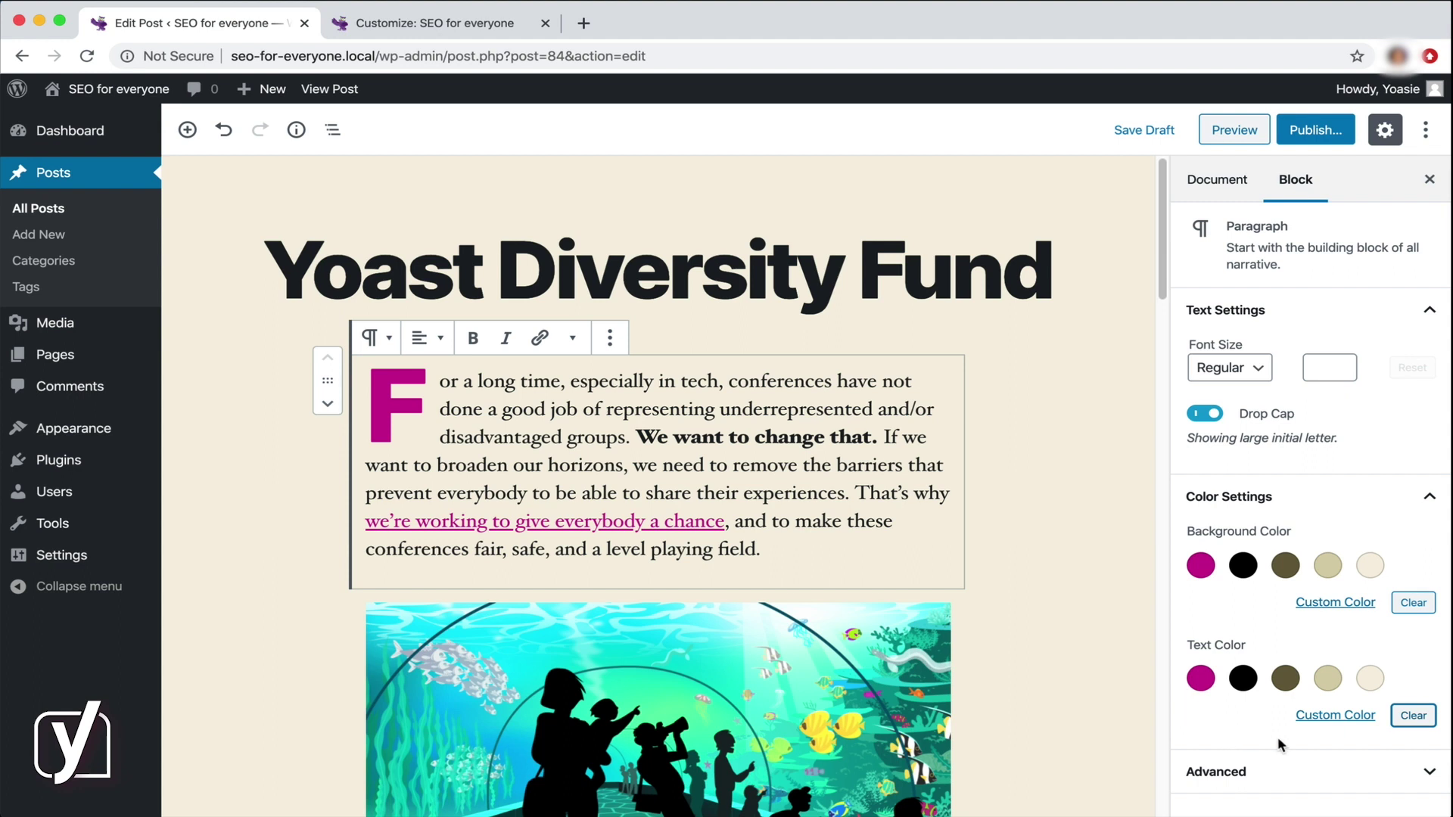
click(1398, 770)
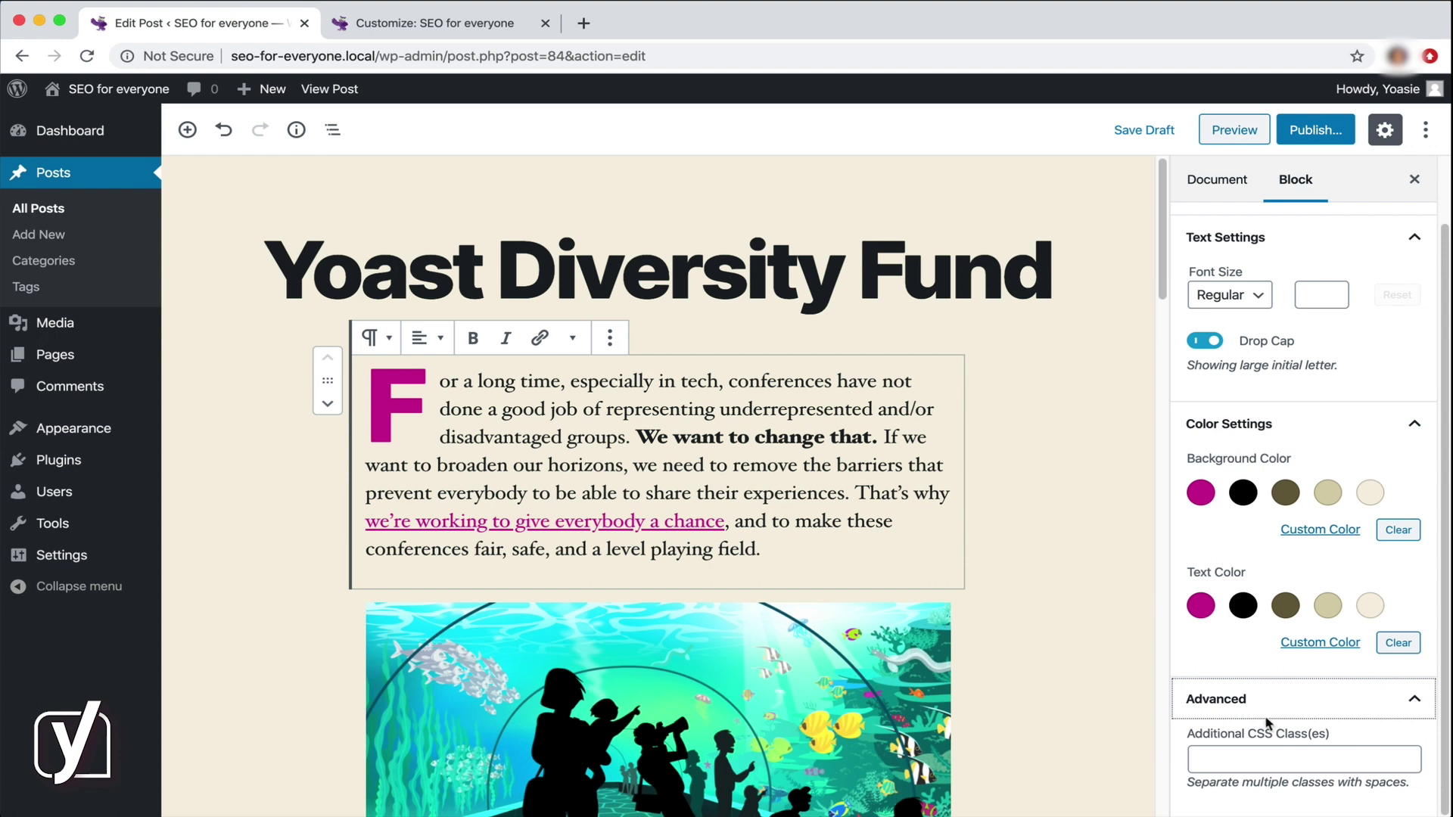
scroll(1012, 614, down, 2)
scroll(1010, 607, down, 5)
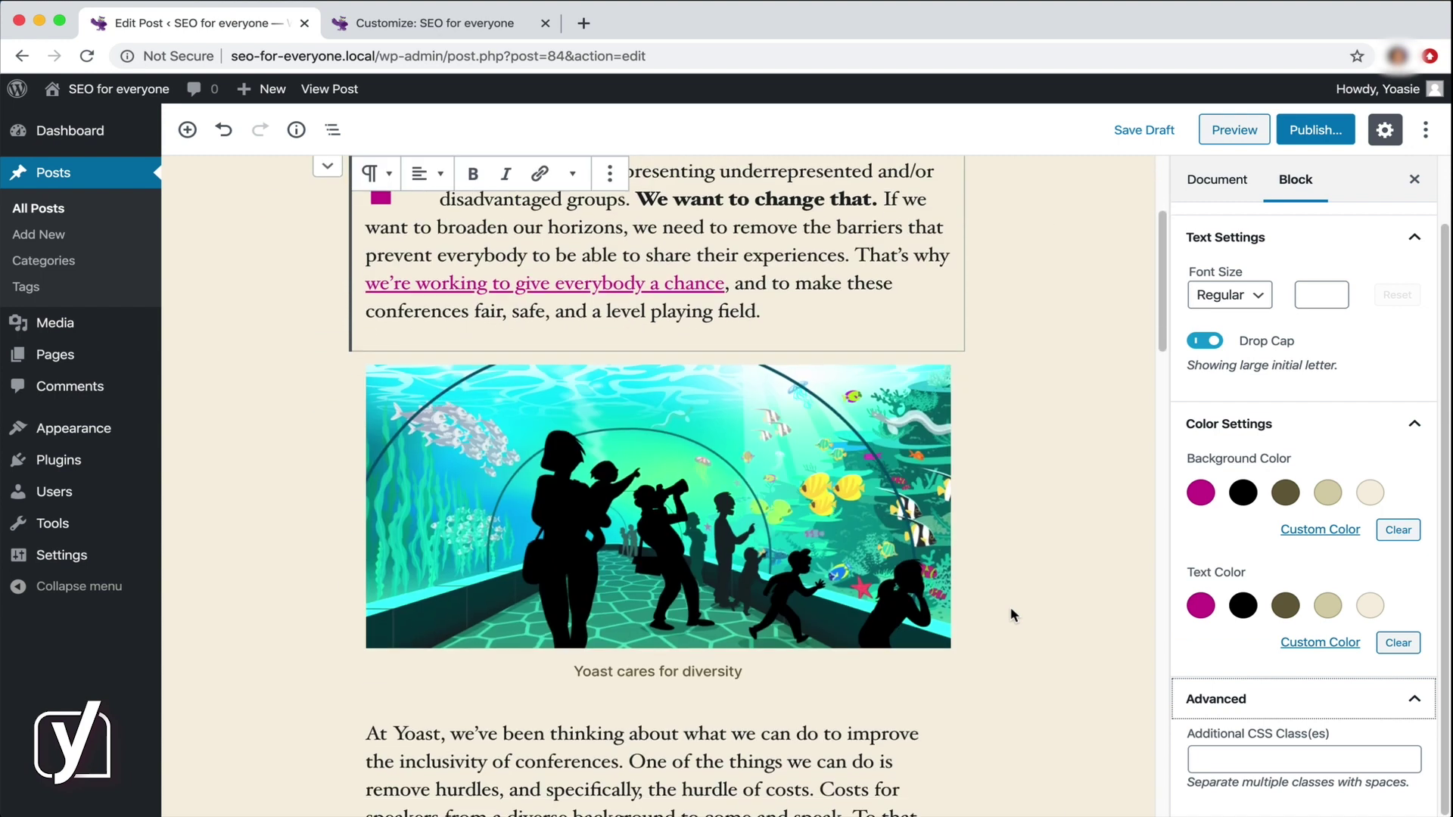
View the aquarium image's Default and Circle Mask styles, leaving Default unchanged.
click(831, 557)
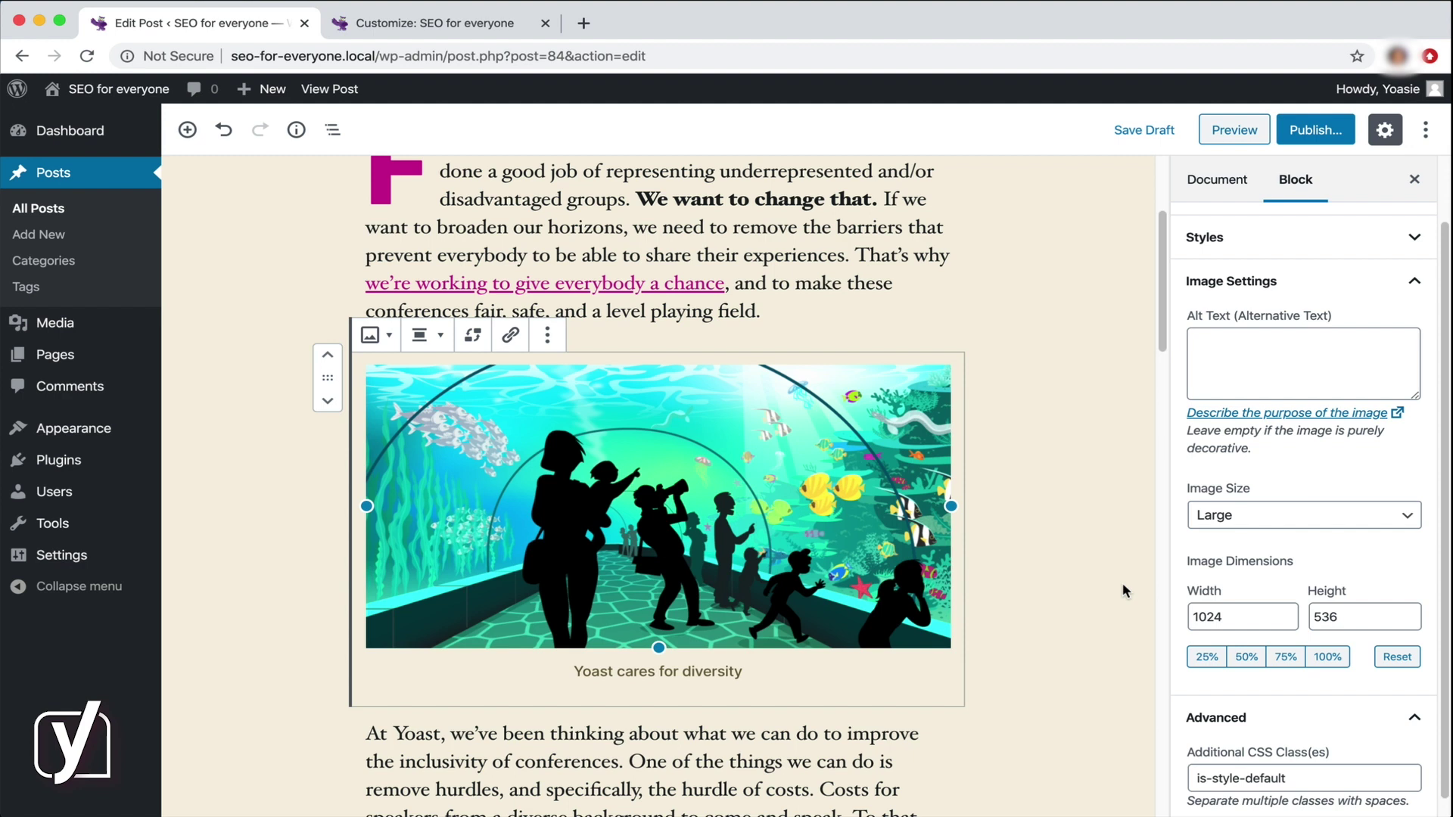
click(1412, 241)
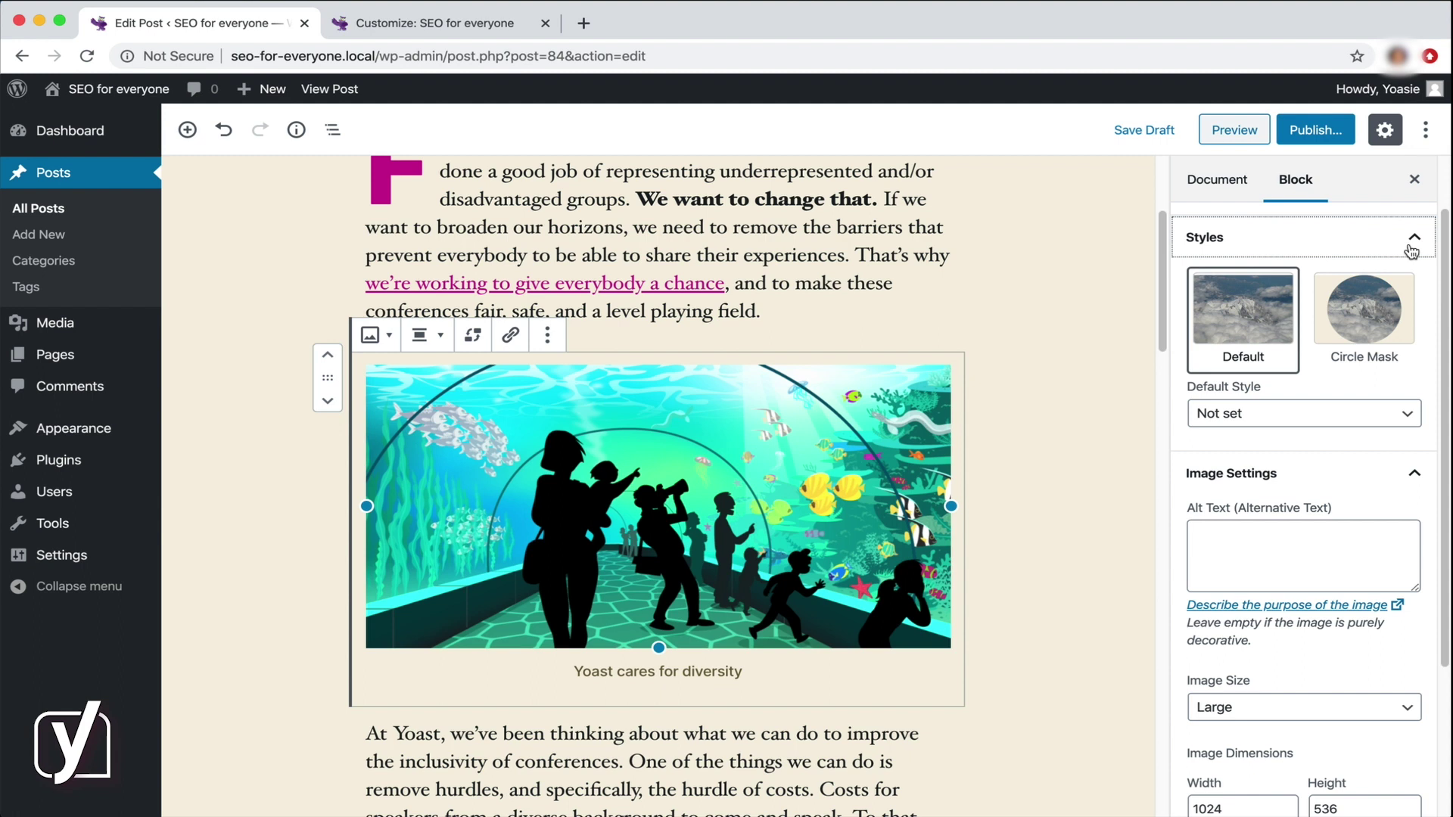
click(1396, 418)
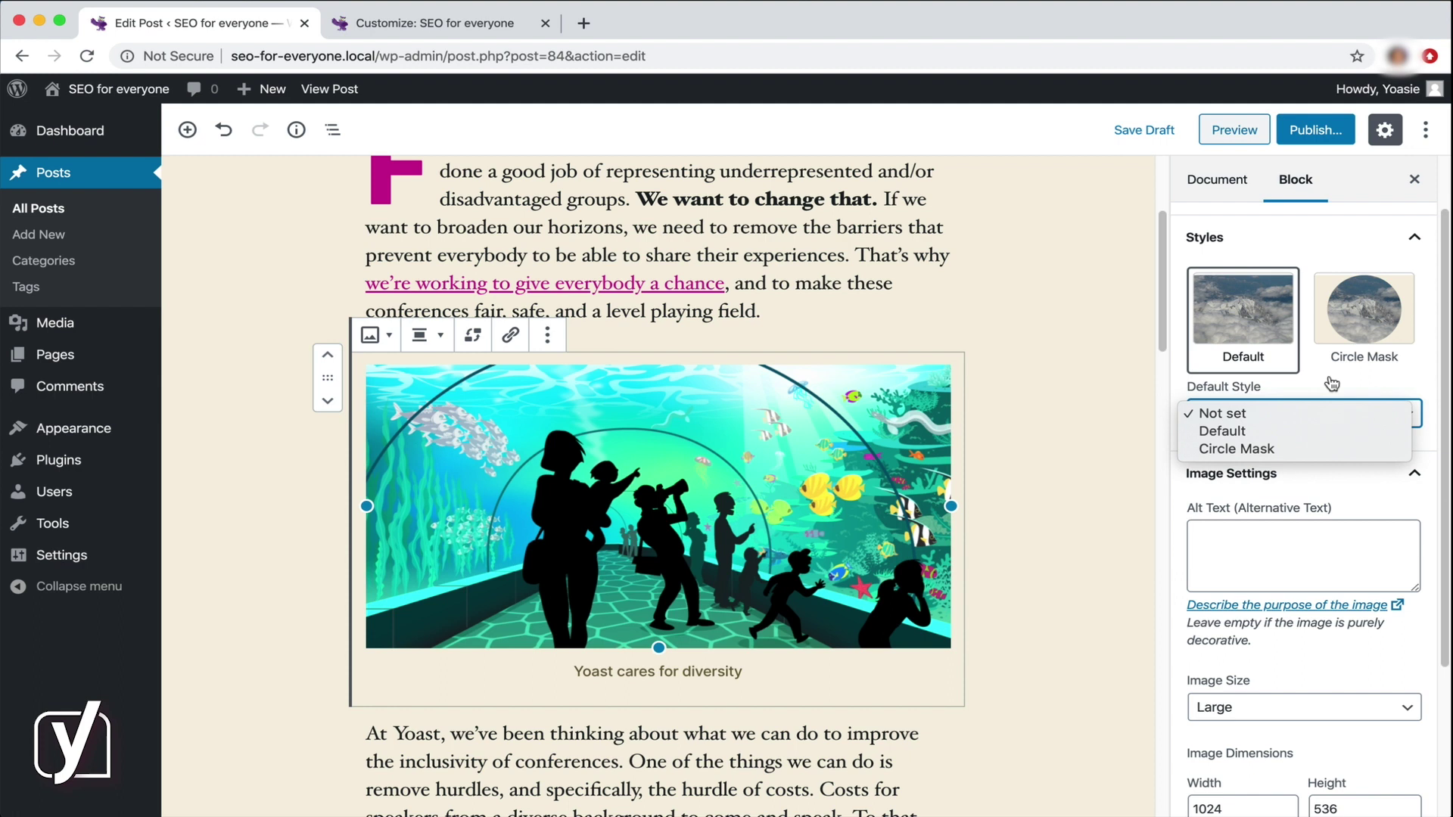
click(1420, 240)
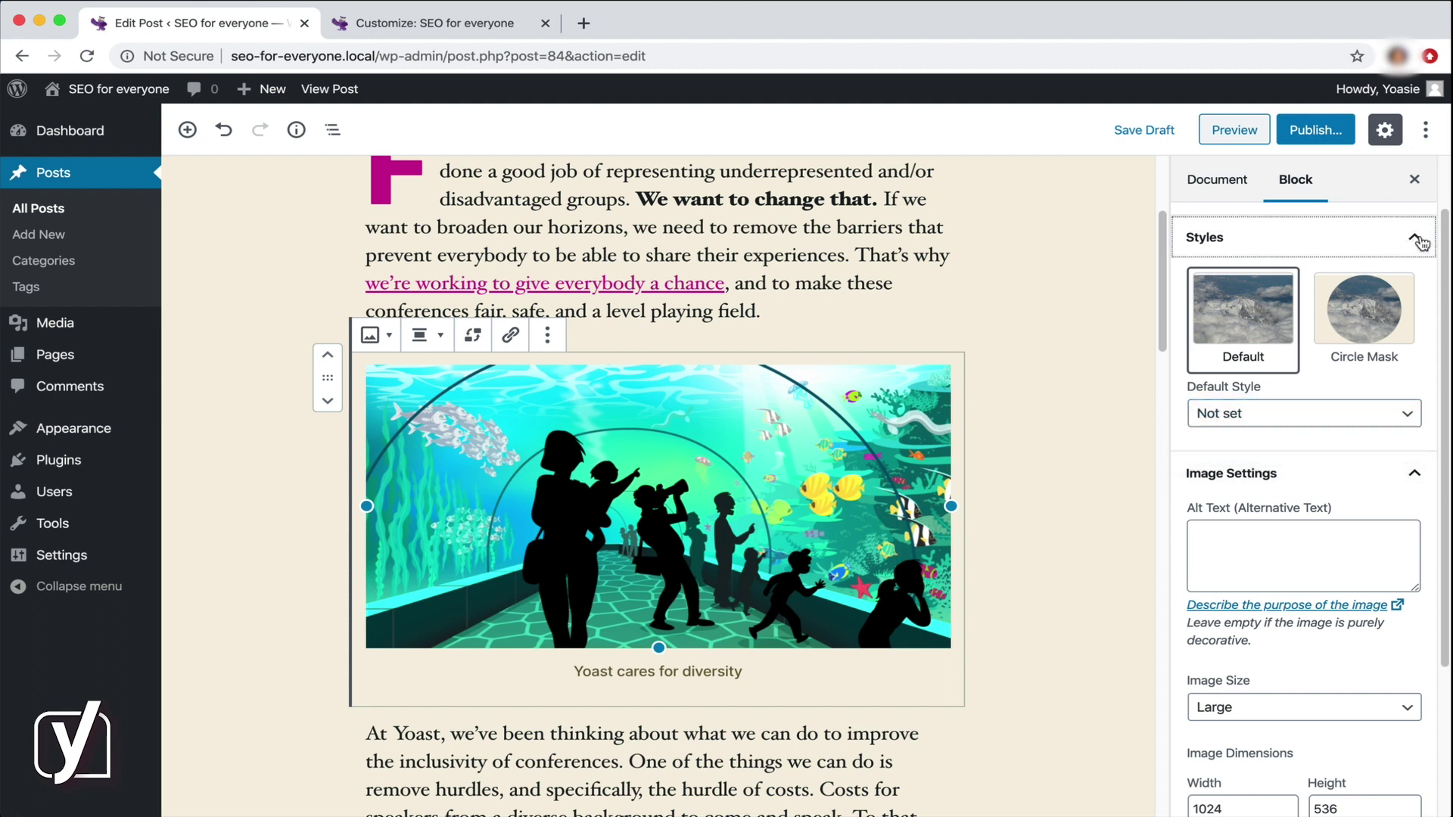
Collapse the aquarium image's Styles panel.
click(1419, 240)
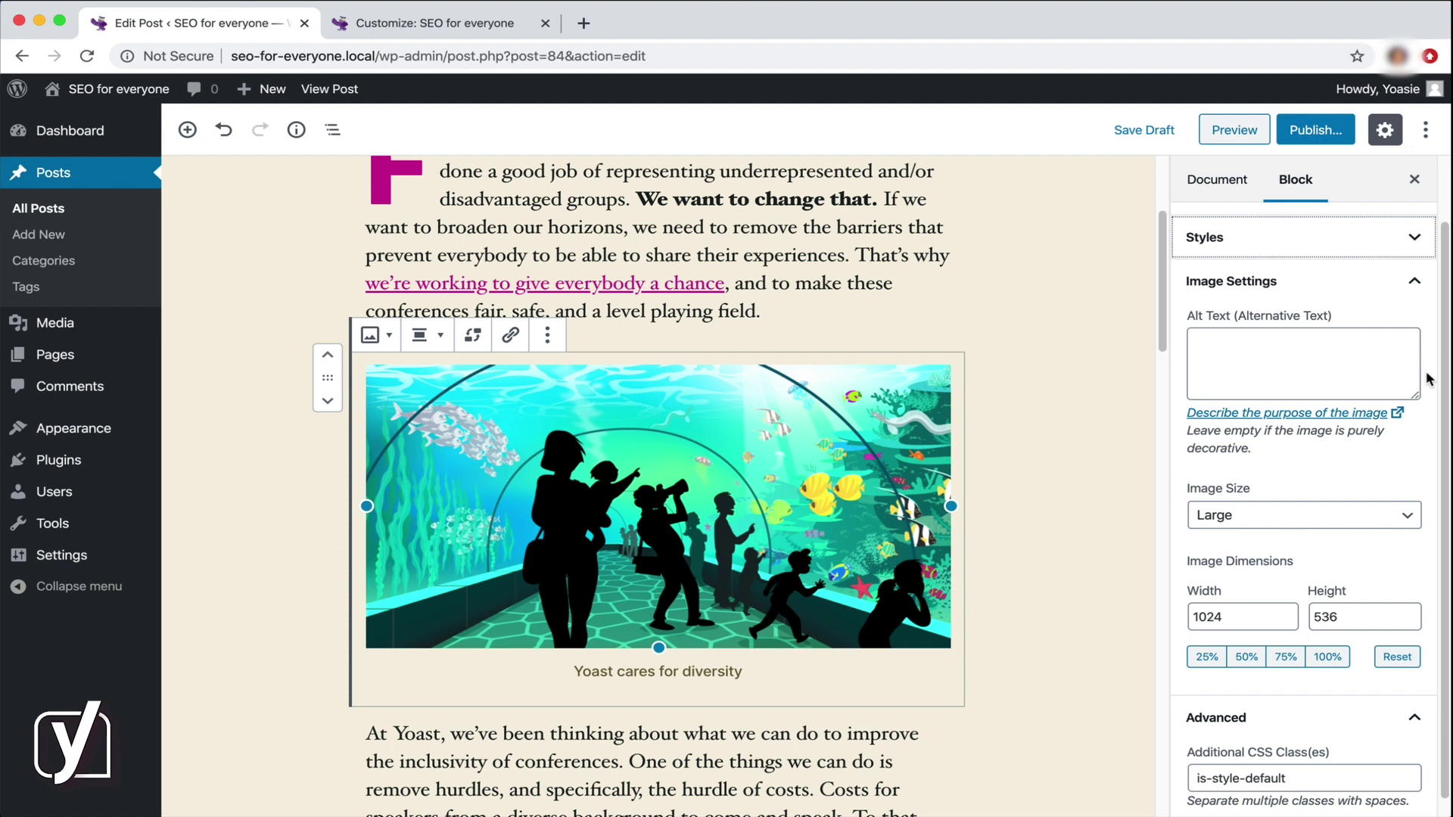
Try the image at Thumbnail, Medium and Large, then settle on Full Size.
click(1410, 520)
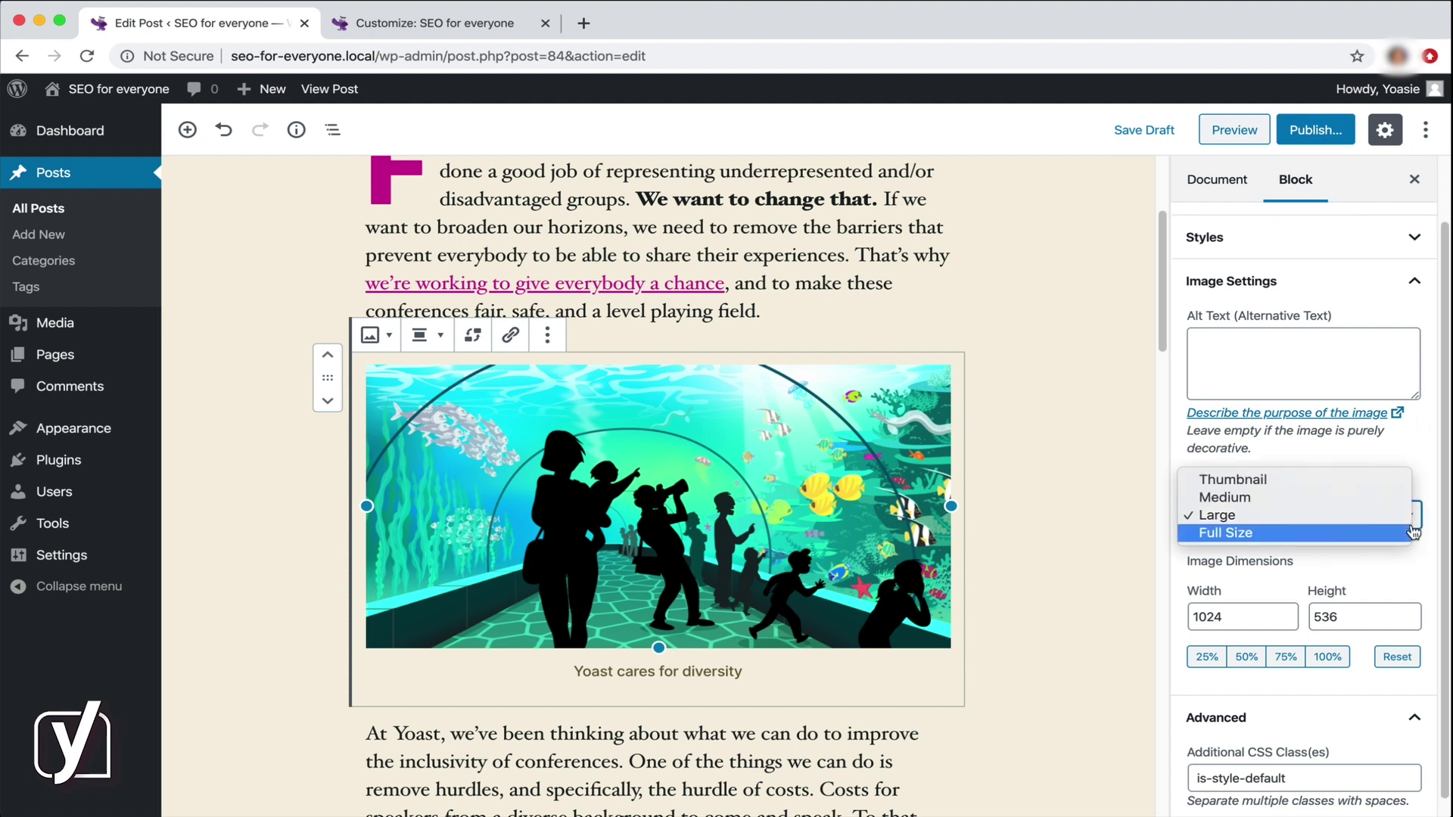
click(1401, 480)
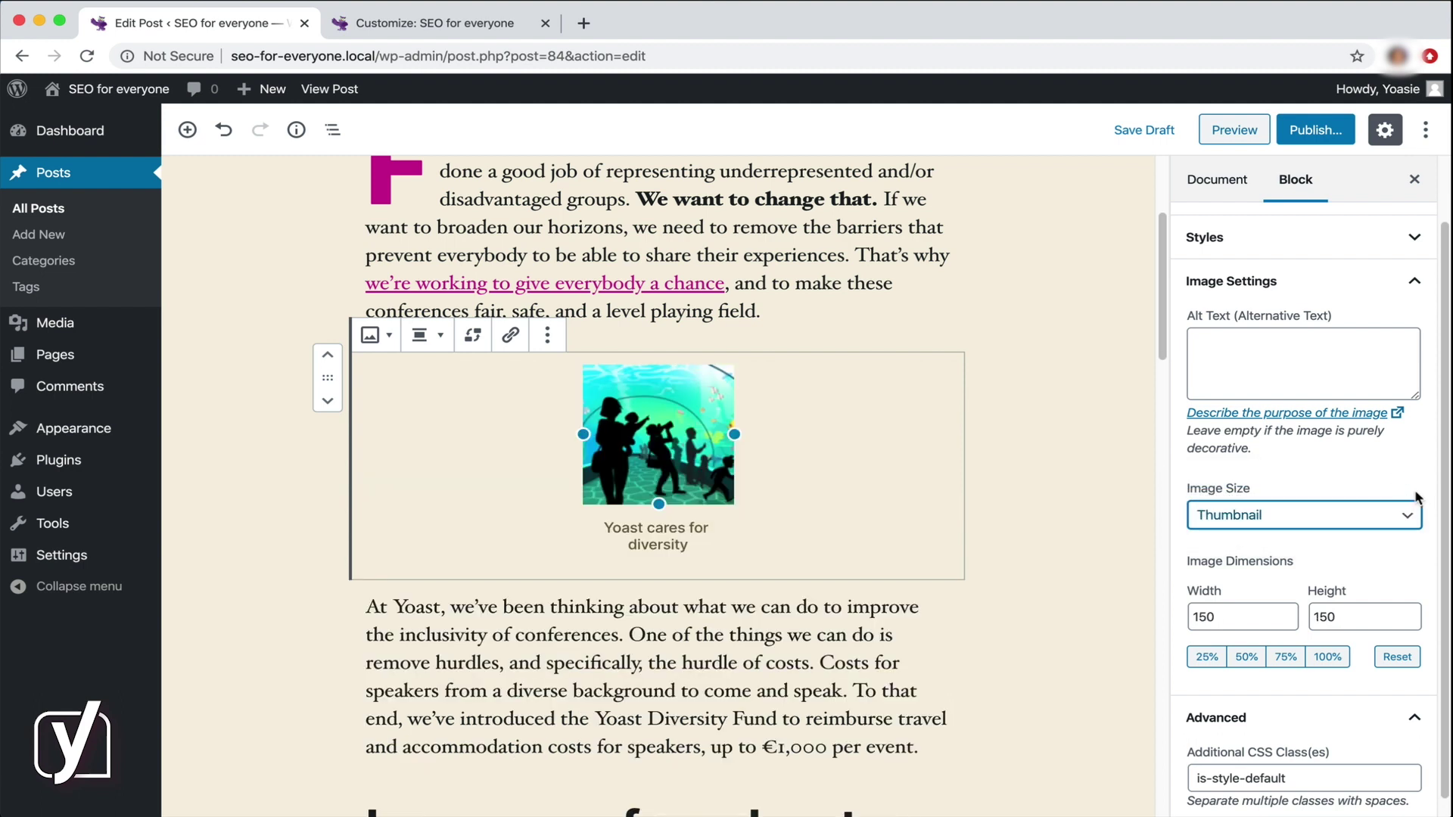
click(1411, 519)
click(1401, 537)
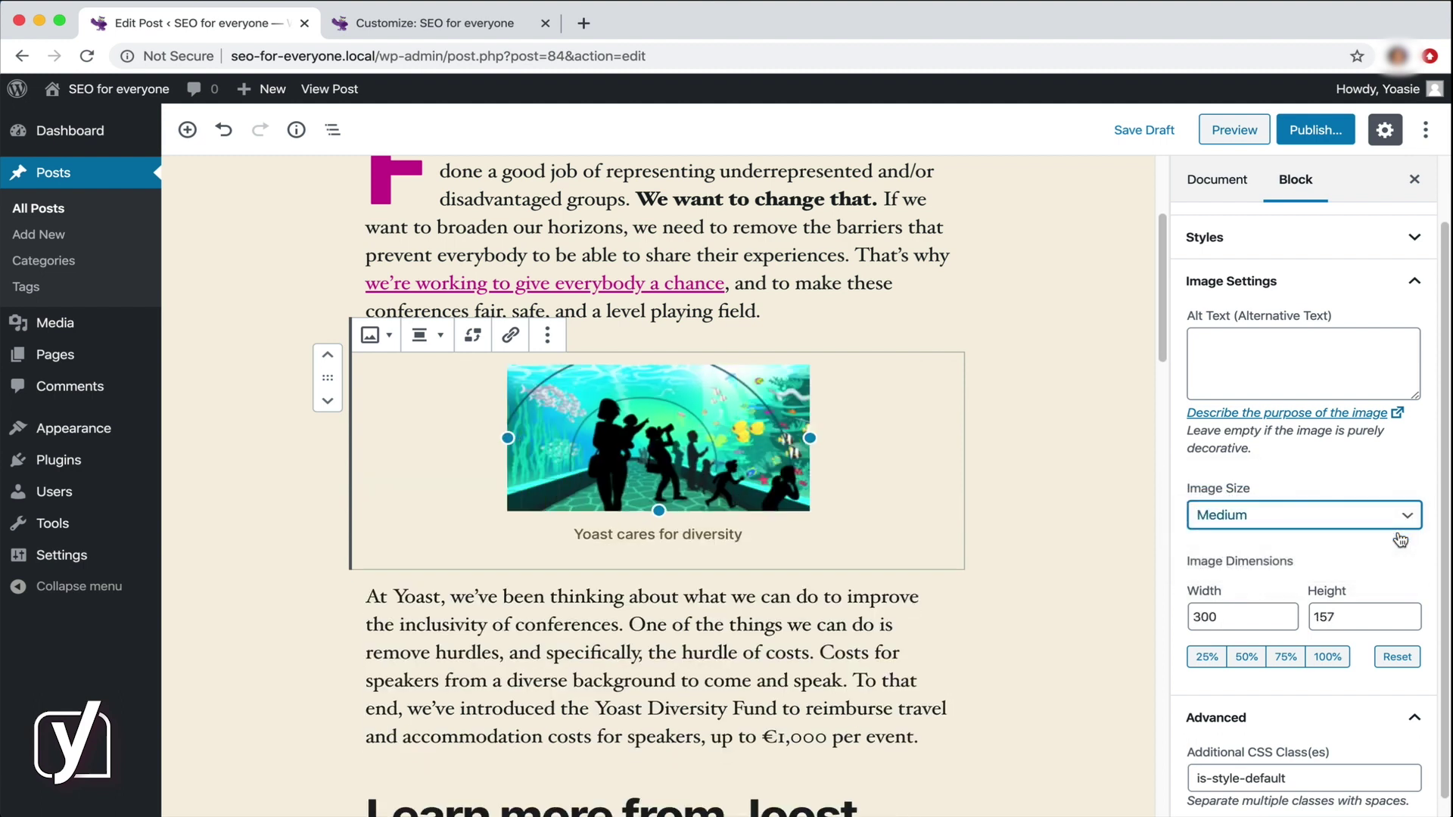
click(1401, 522)
click(1400, 537)
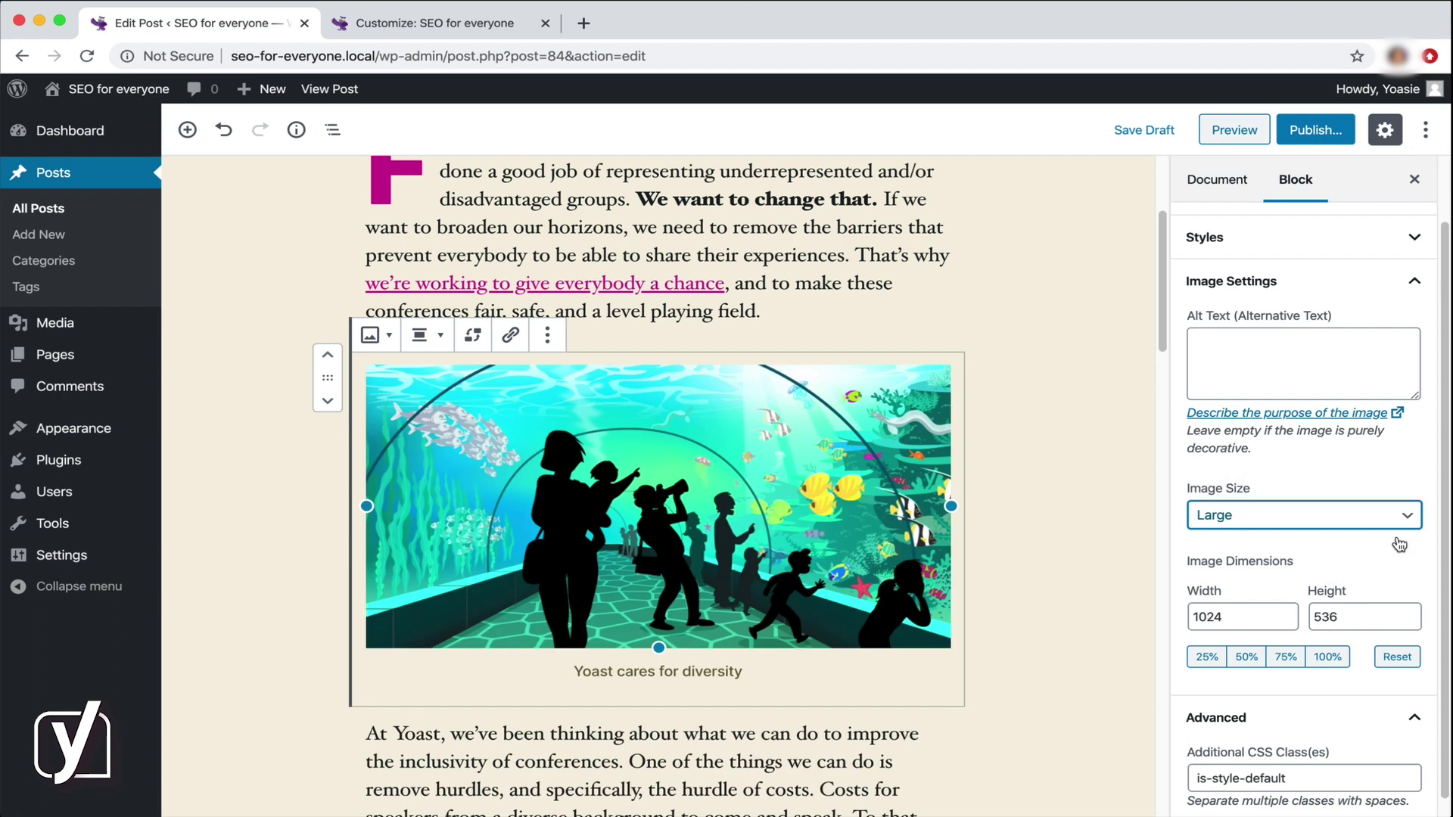
click(1409, 522)
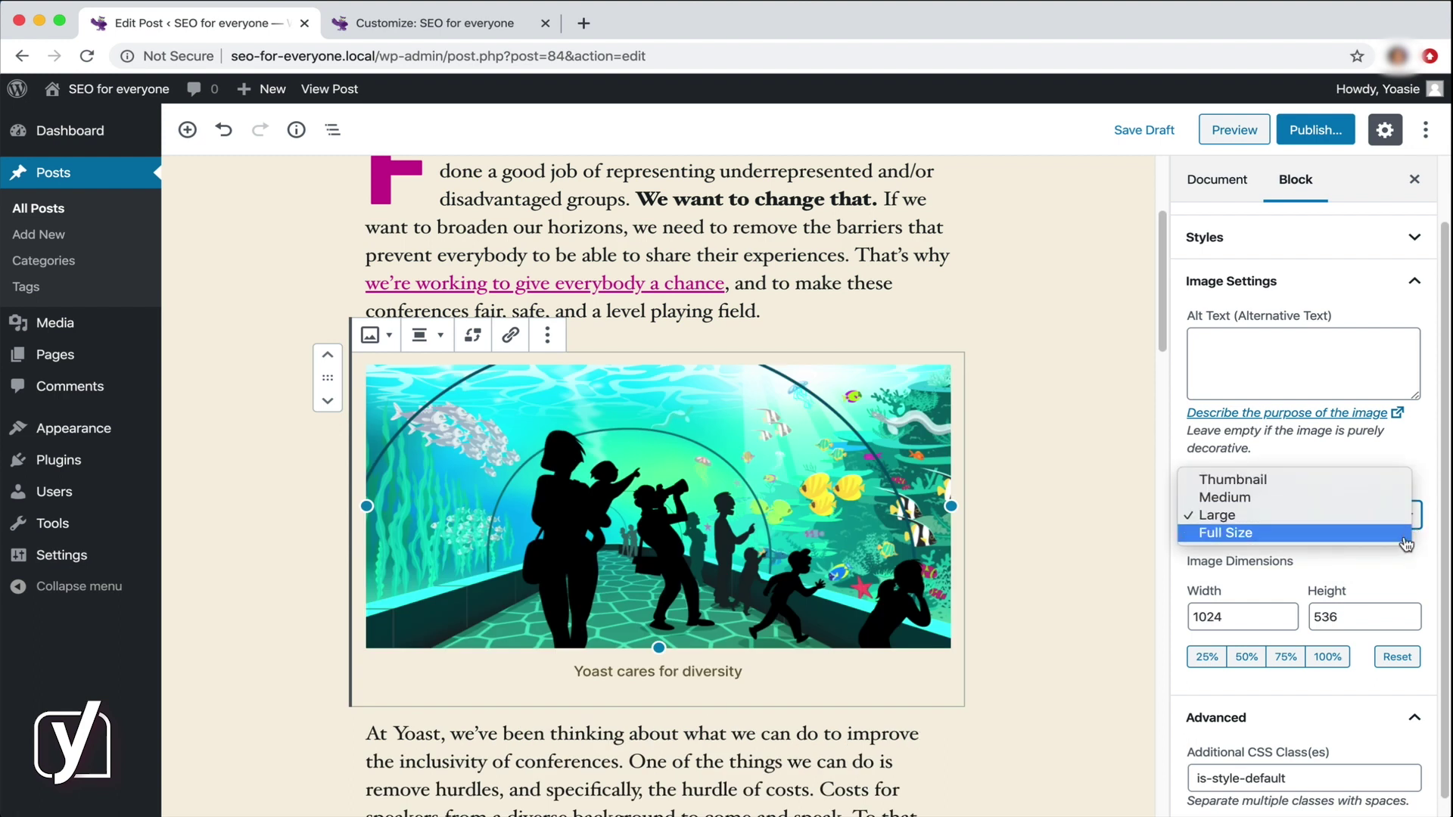
click(1405, 534)
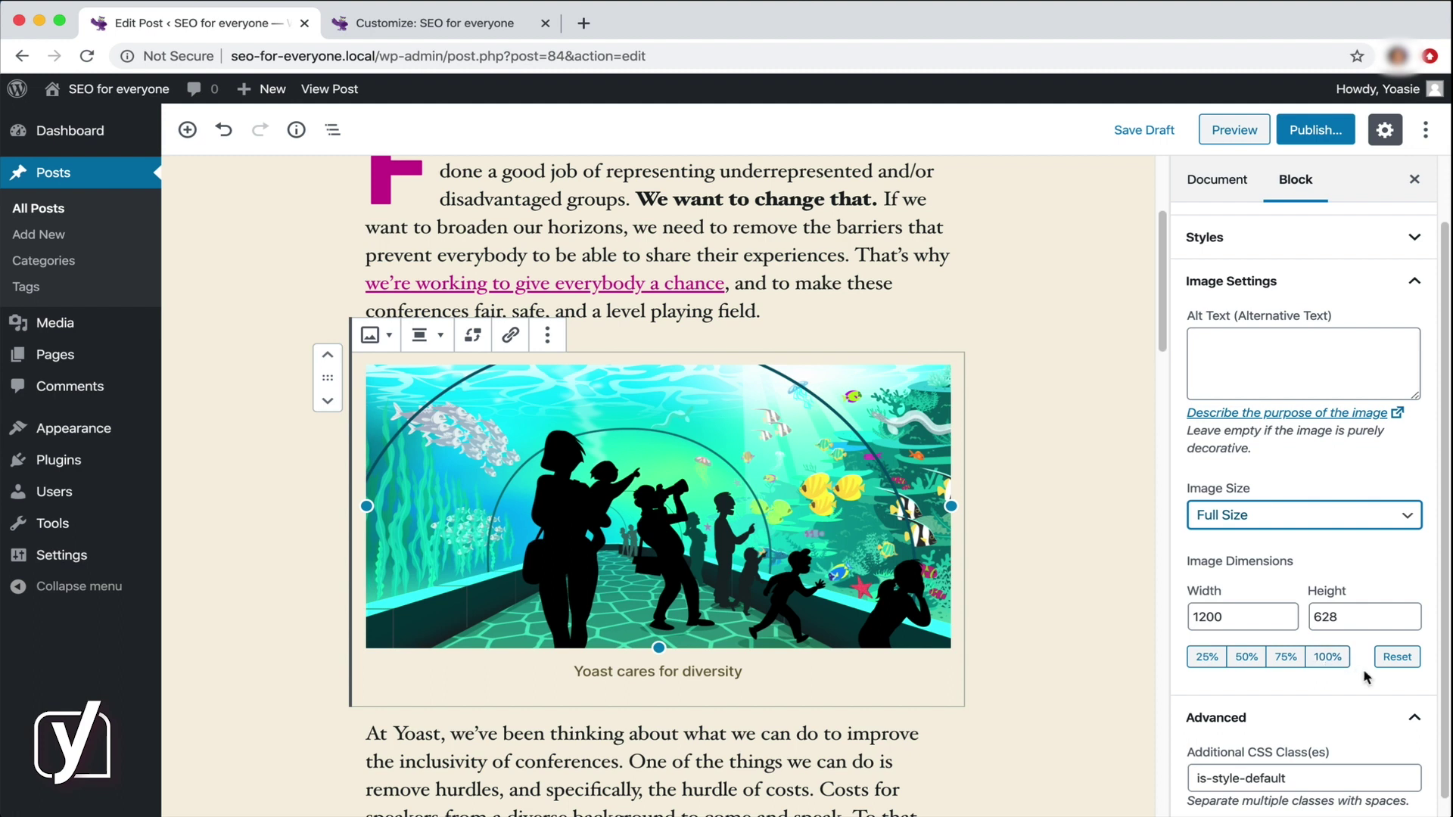
Resize the aquarium image to 561 × 293 pixels.
click(1348, 682)
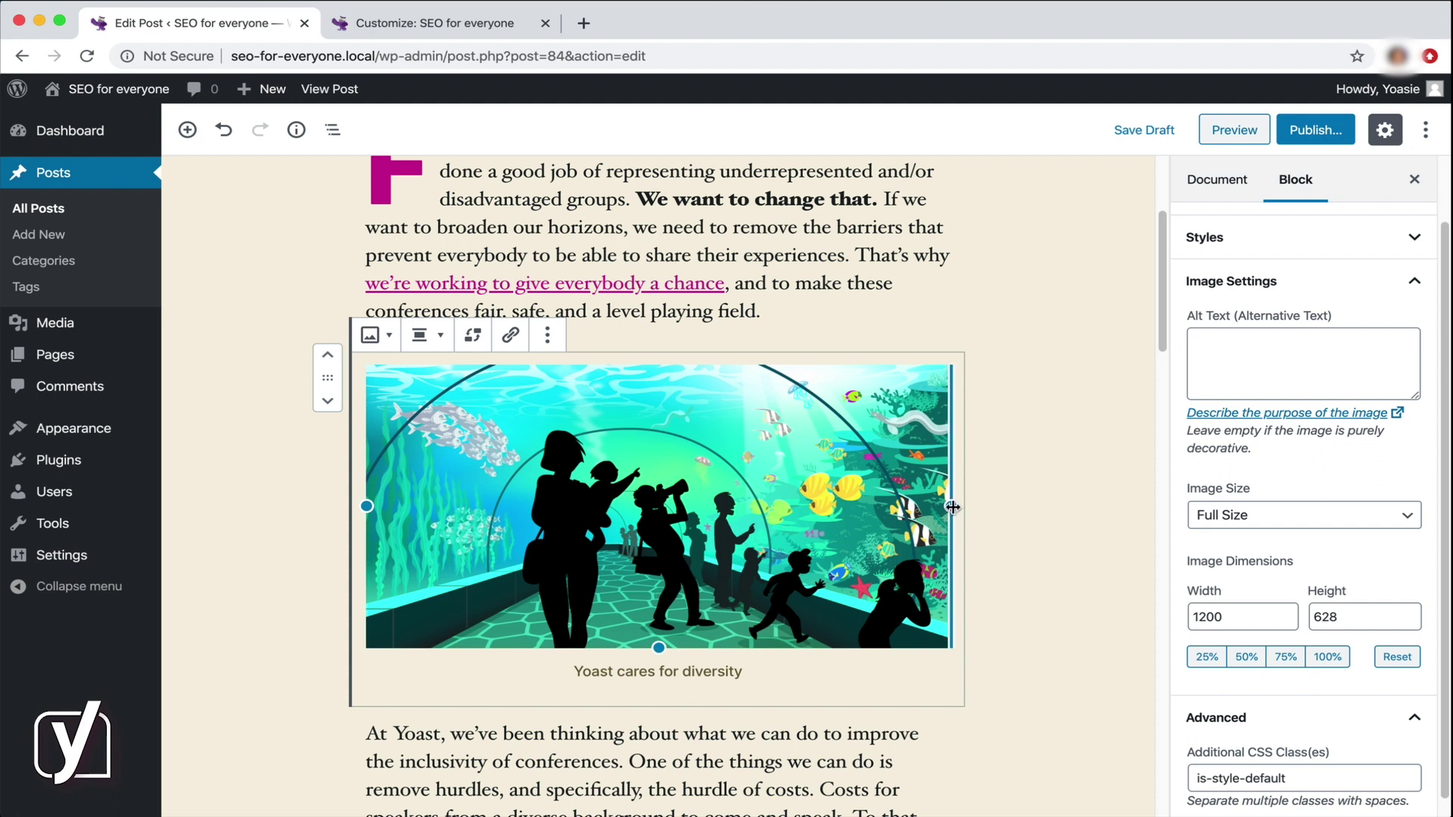
drag(952, 507, 940, 564)
scroll(1041, 632, down, 7)
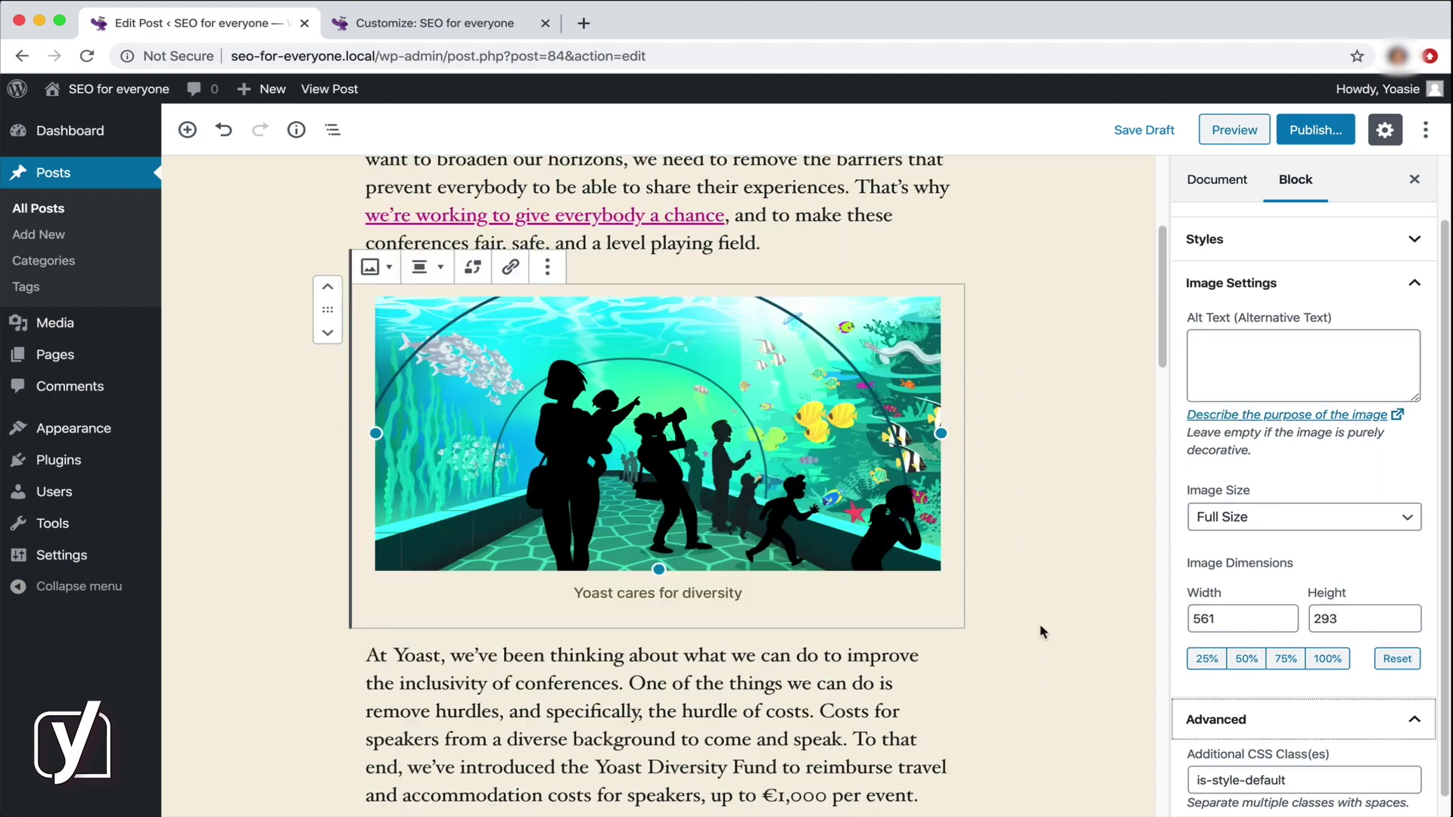
Select the 'Learn more from Joost' H2 heading below the image.
click(815, 404)
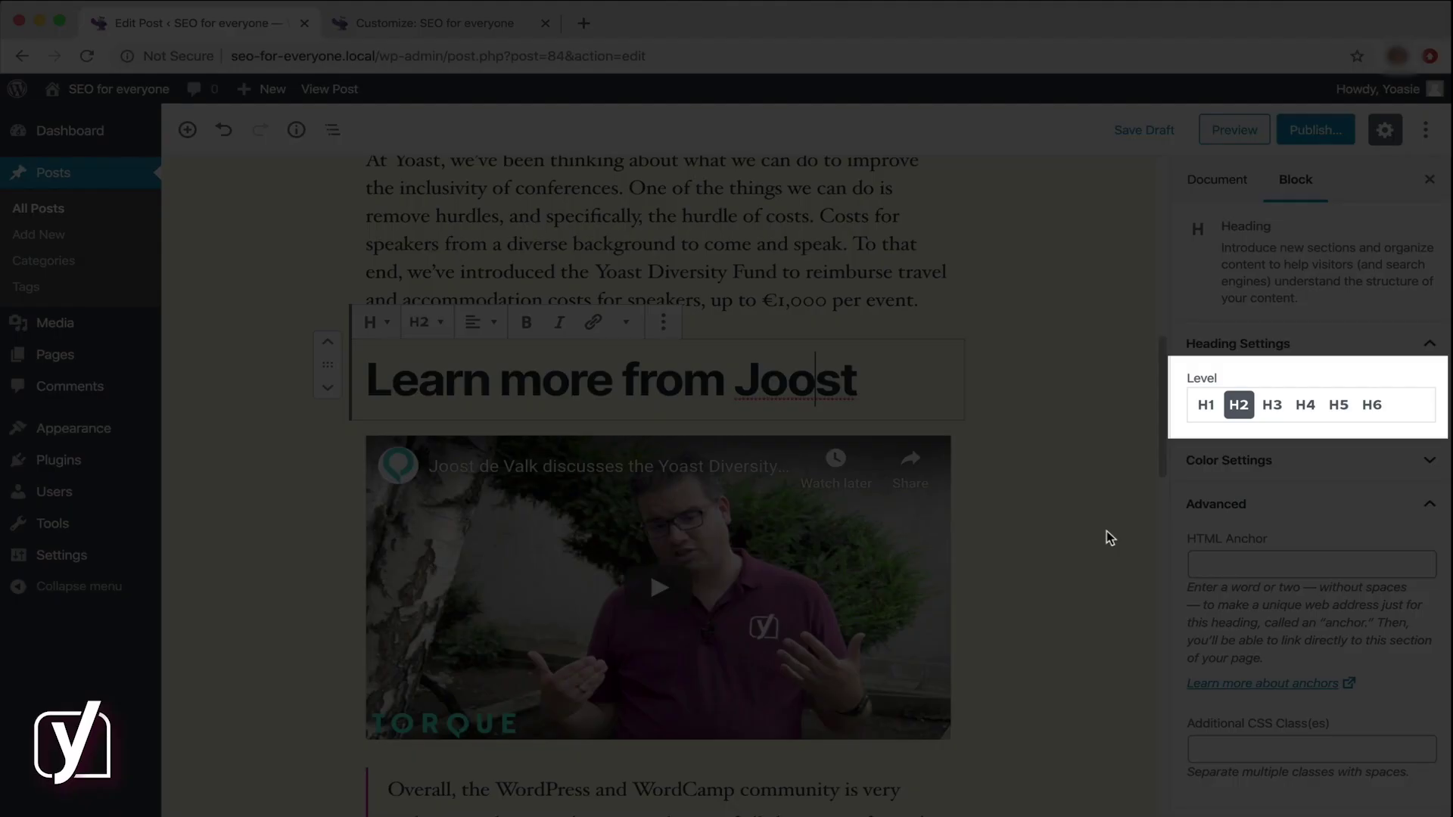
scroll(1106, 529, down, 1)
scroll(1106, 530, down, 1)
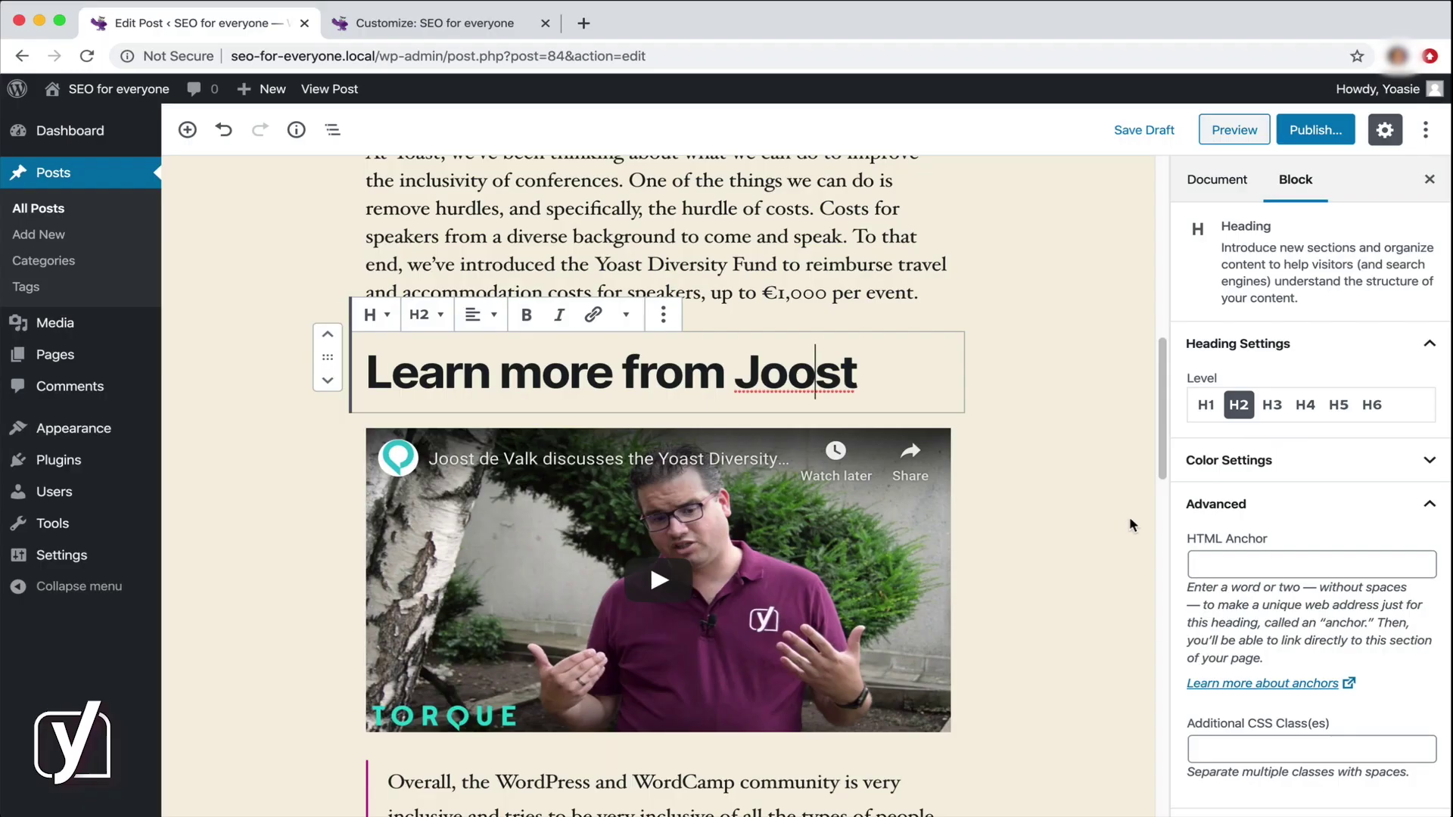
Colour the 'Learn more from Joost' heading #a4286a and copy that hex value.
click(1437, 473)
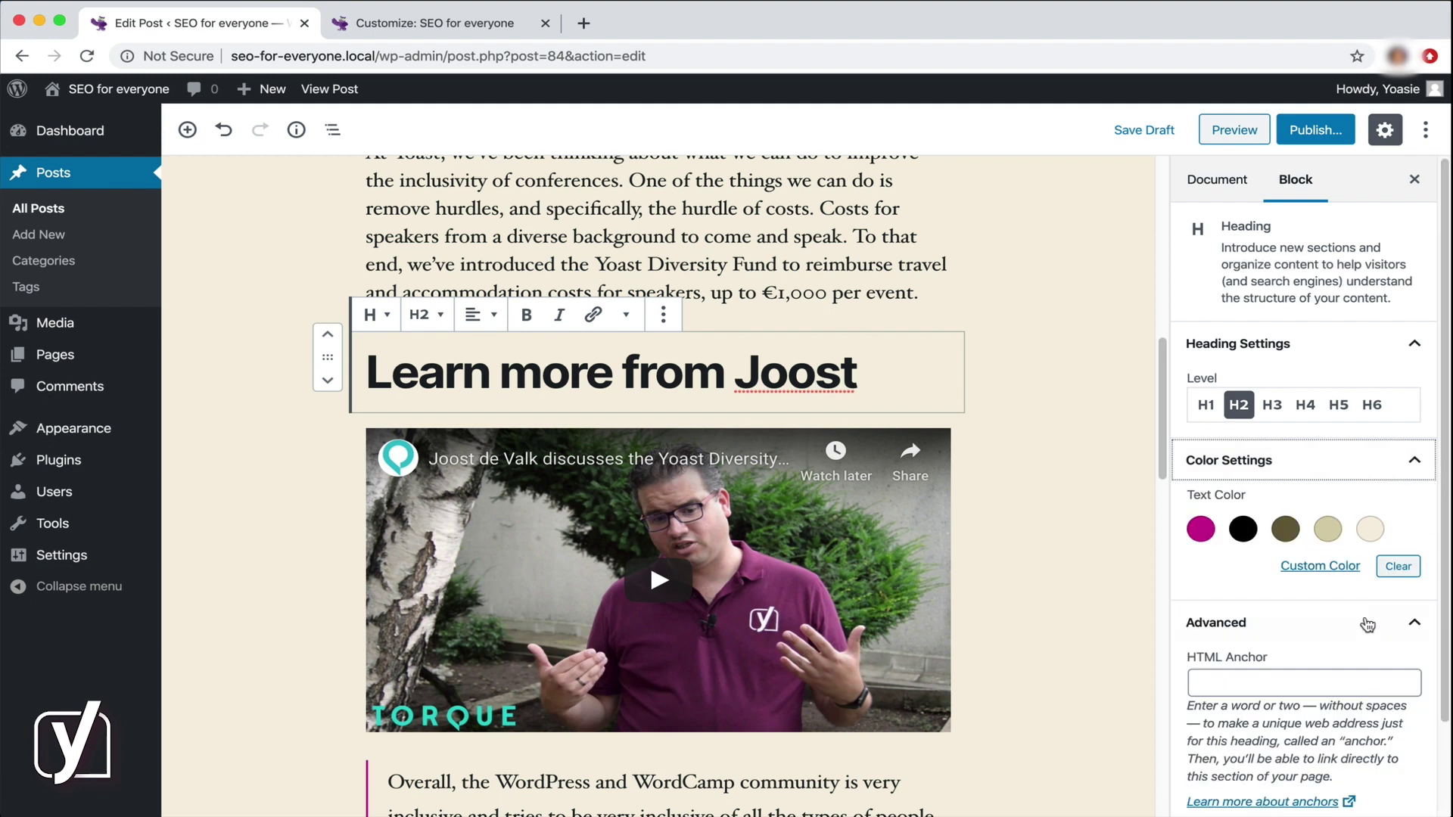
click(1320, 569)
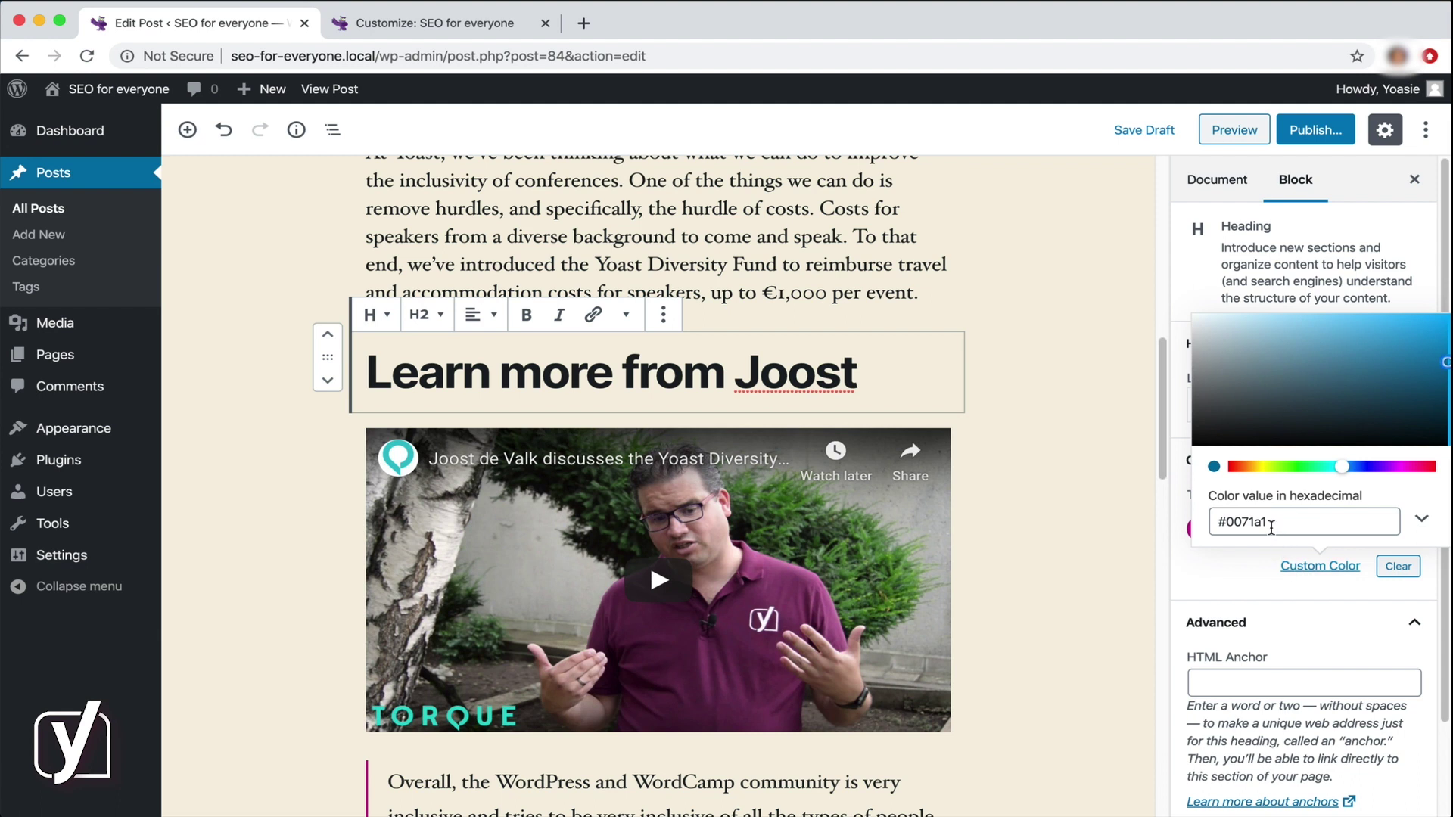
drag(1274, 523, 1212, 522)
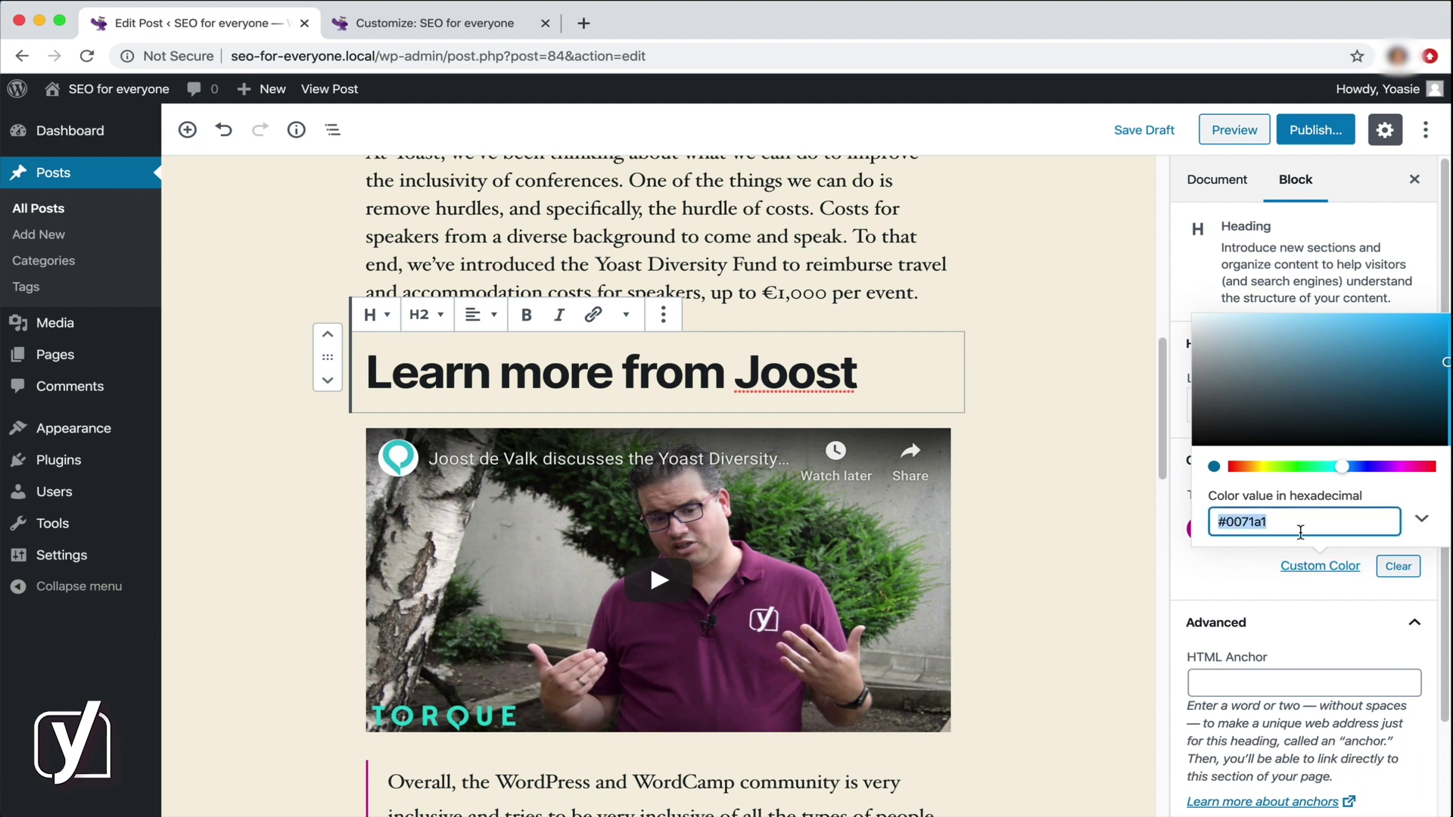
text(#a4286a)
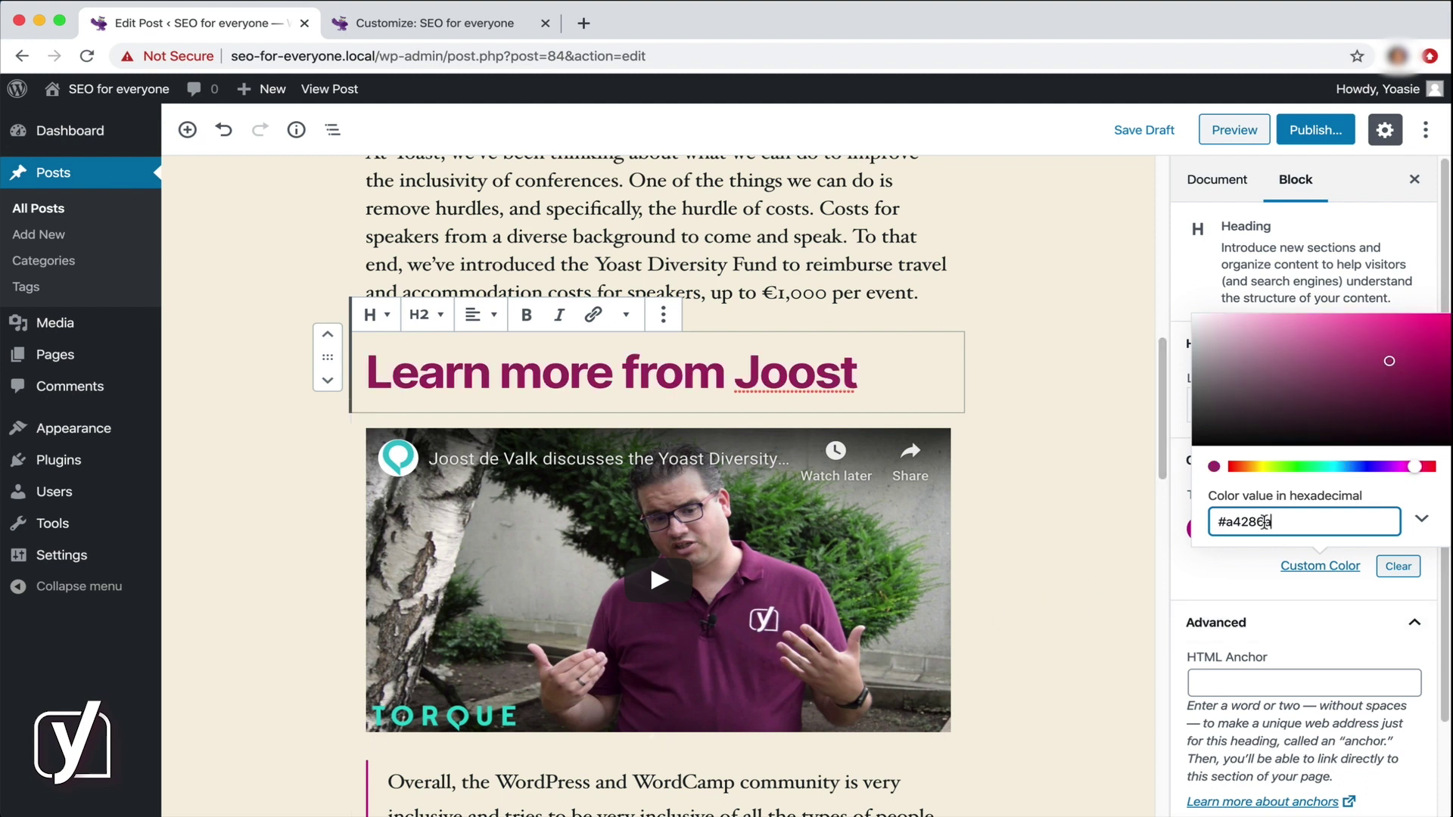
drag(1272, 522, 1217, 523)
key(super+c)
Paste #a4286a as the 'Who can apply?' heading's custom text colour.
scroll(1014, 652, down, 10)
click(631, 550)
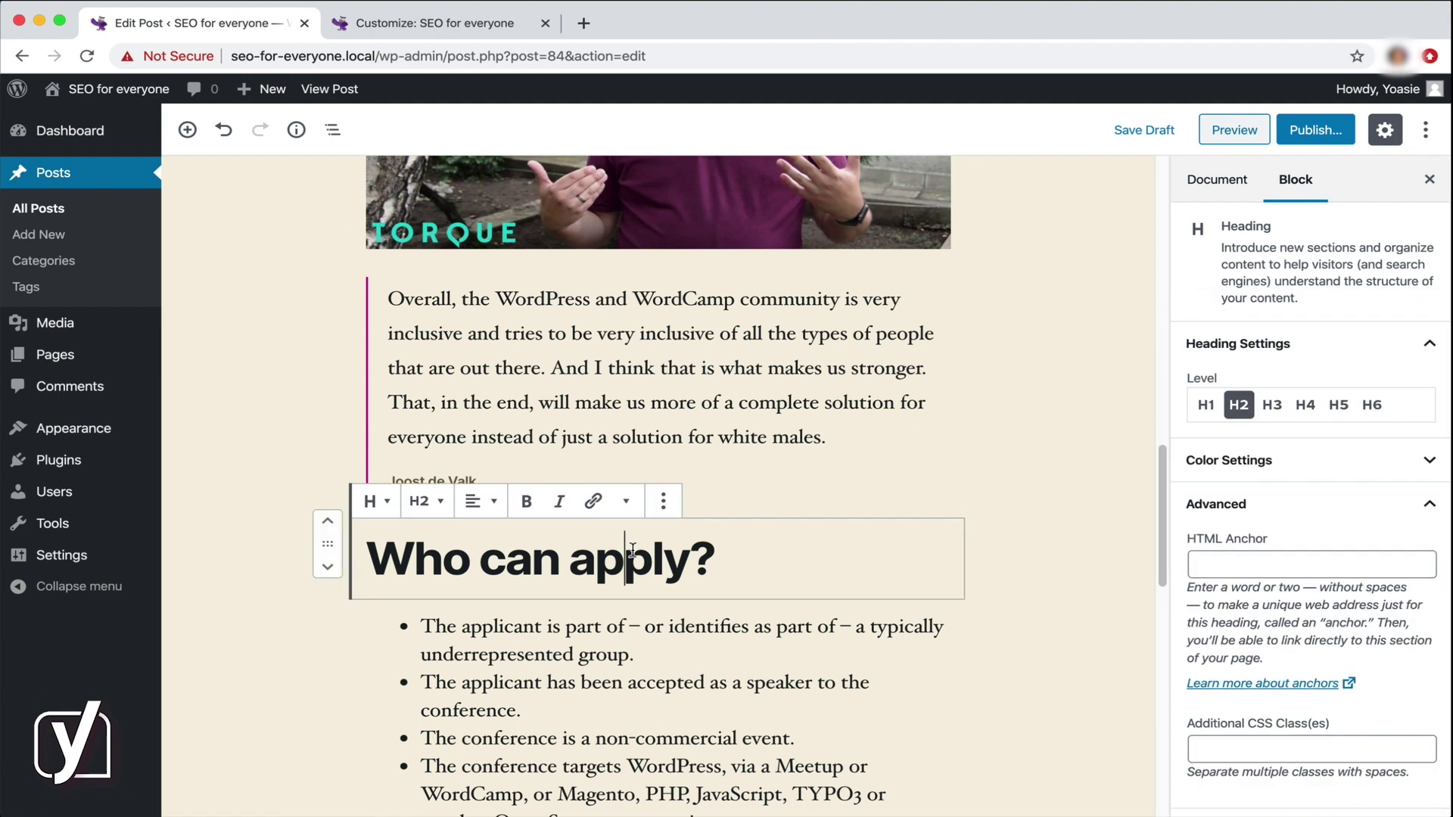
click(1312, 463)
click(1300, 560)
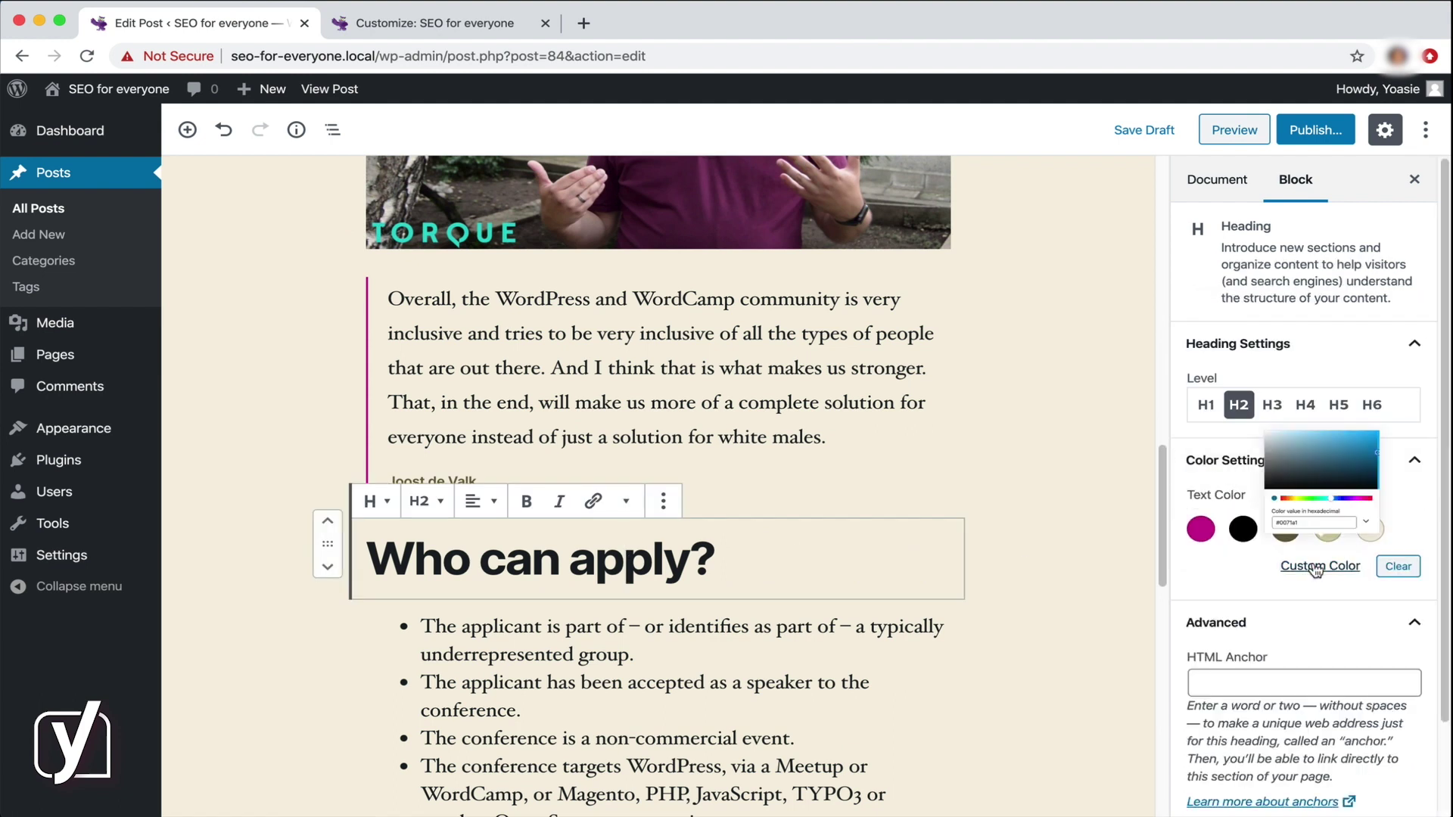
drag(1271, 523, 1168, 529)
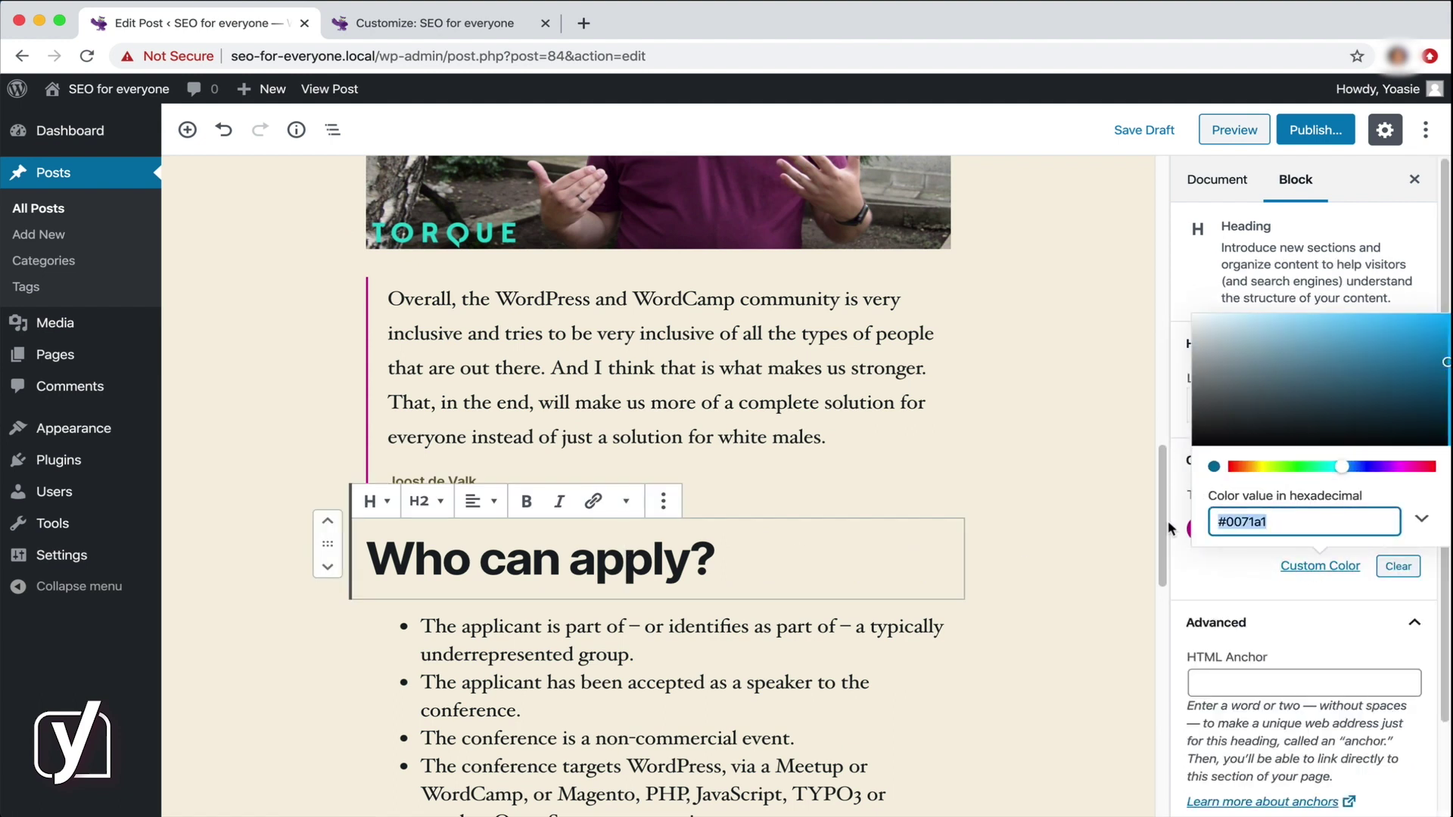
key(super+v)
Colour the 'How to apply' heading #a4286a, then return to 'Learn more from Joost'.
scroll(992, 664, down, 7)
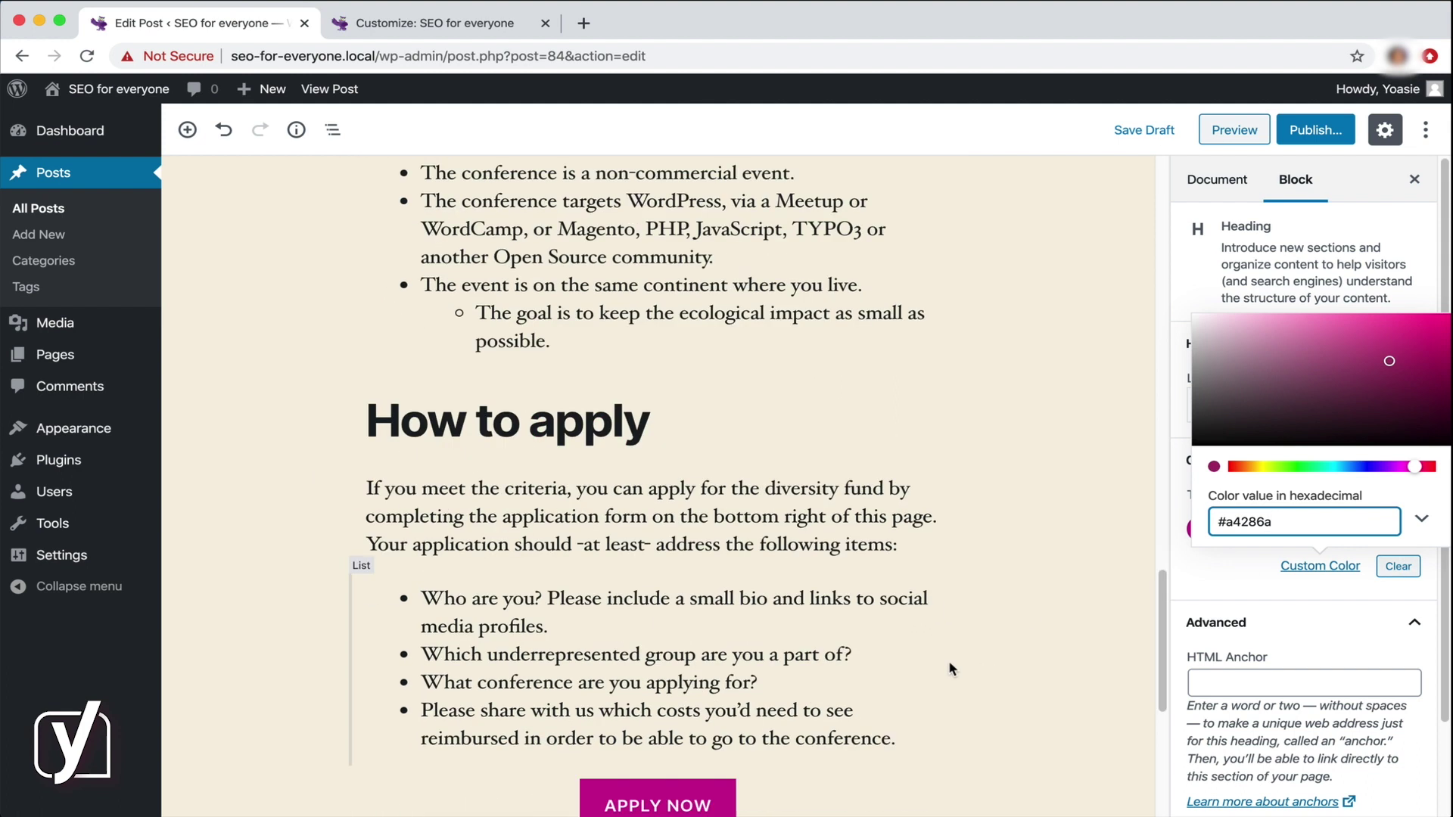
click(670, 416)
click(1276, 476)
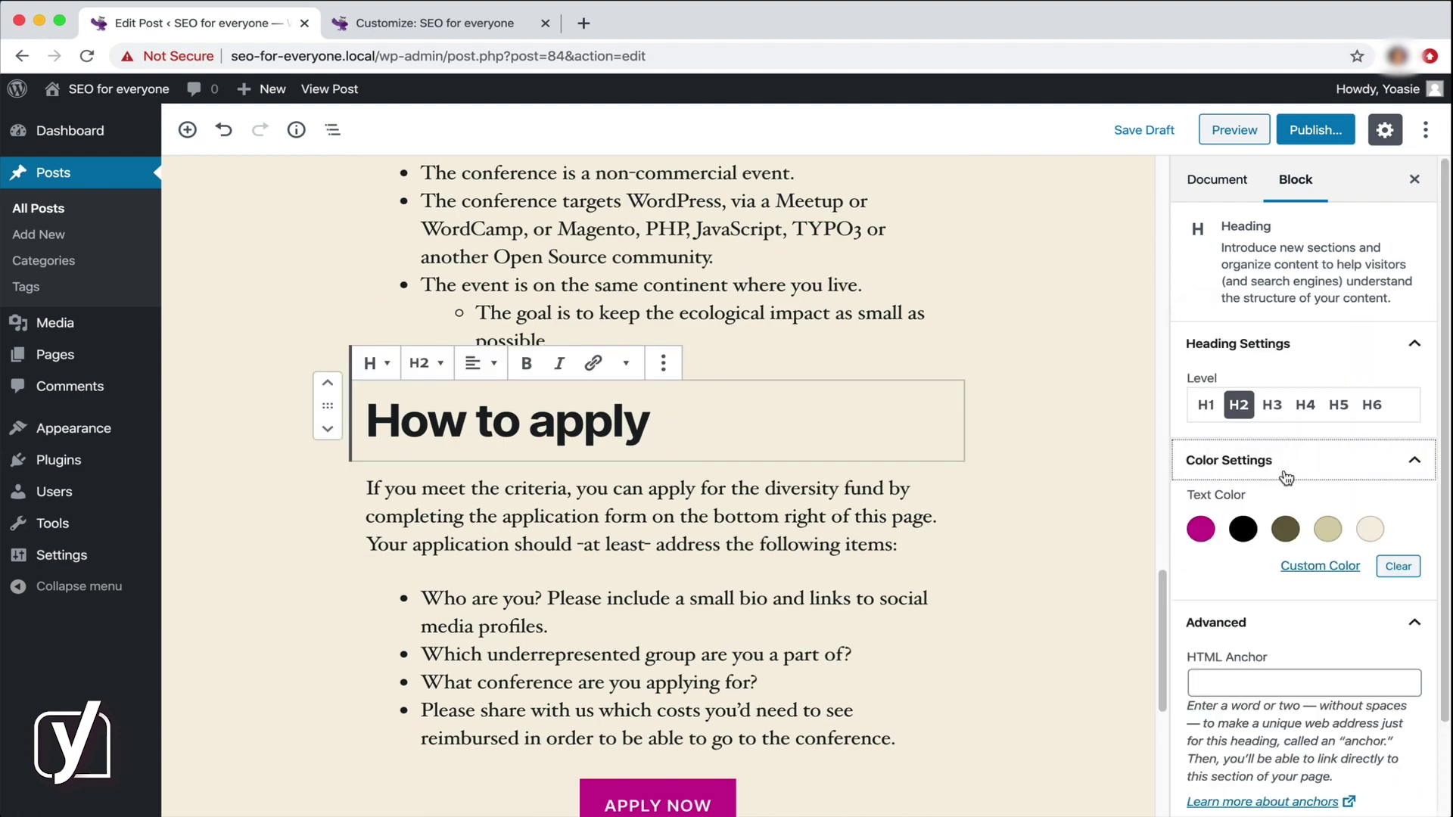
click(1316, 566)
click(1280, 518)
key(super+a)
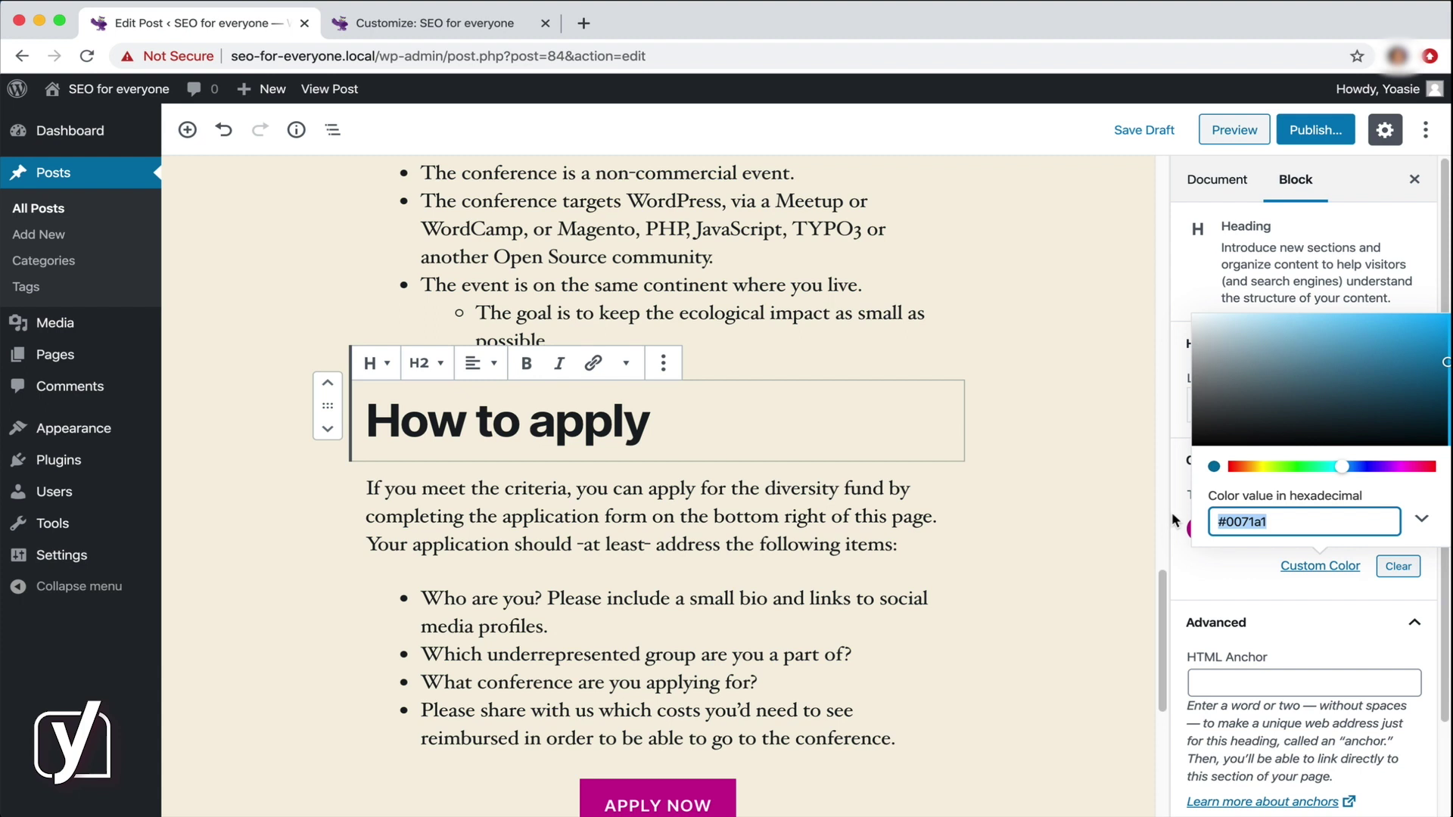
key(super+v)
scroll(1002, 439, down, 2)
scroll(1009, 451, up, 10)
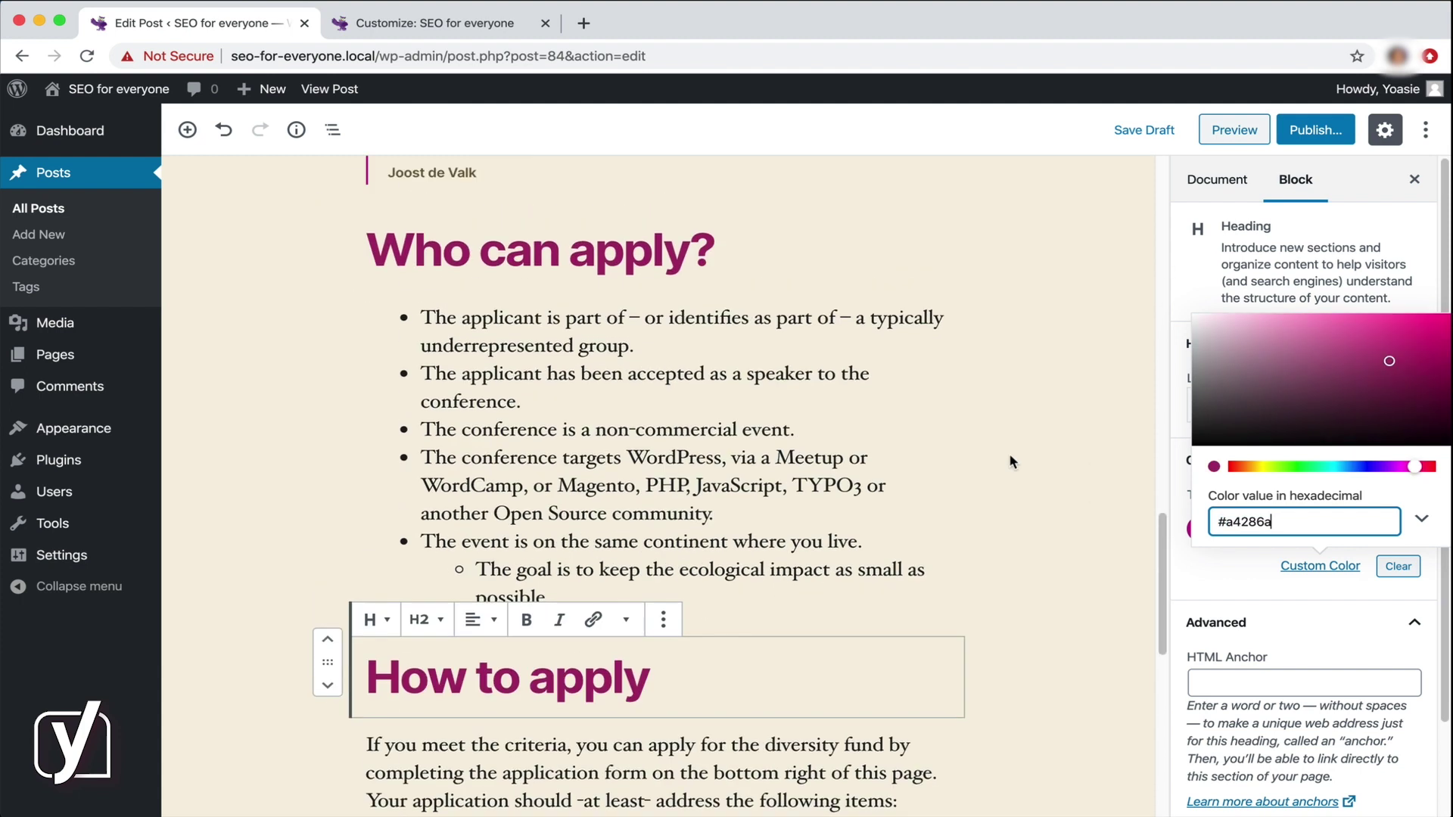
scroll(1011, 462, up, 5)
click(1009, 462)
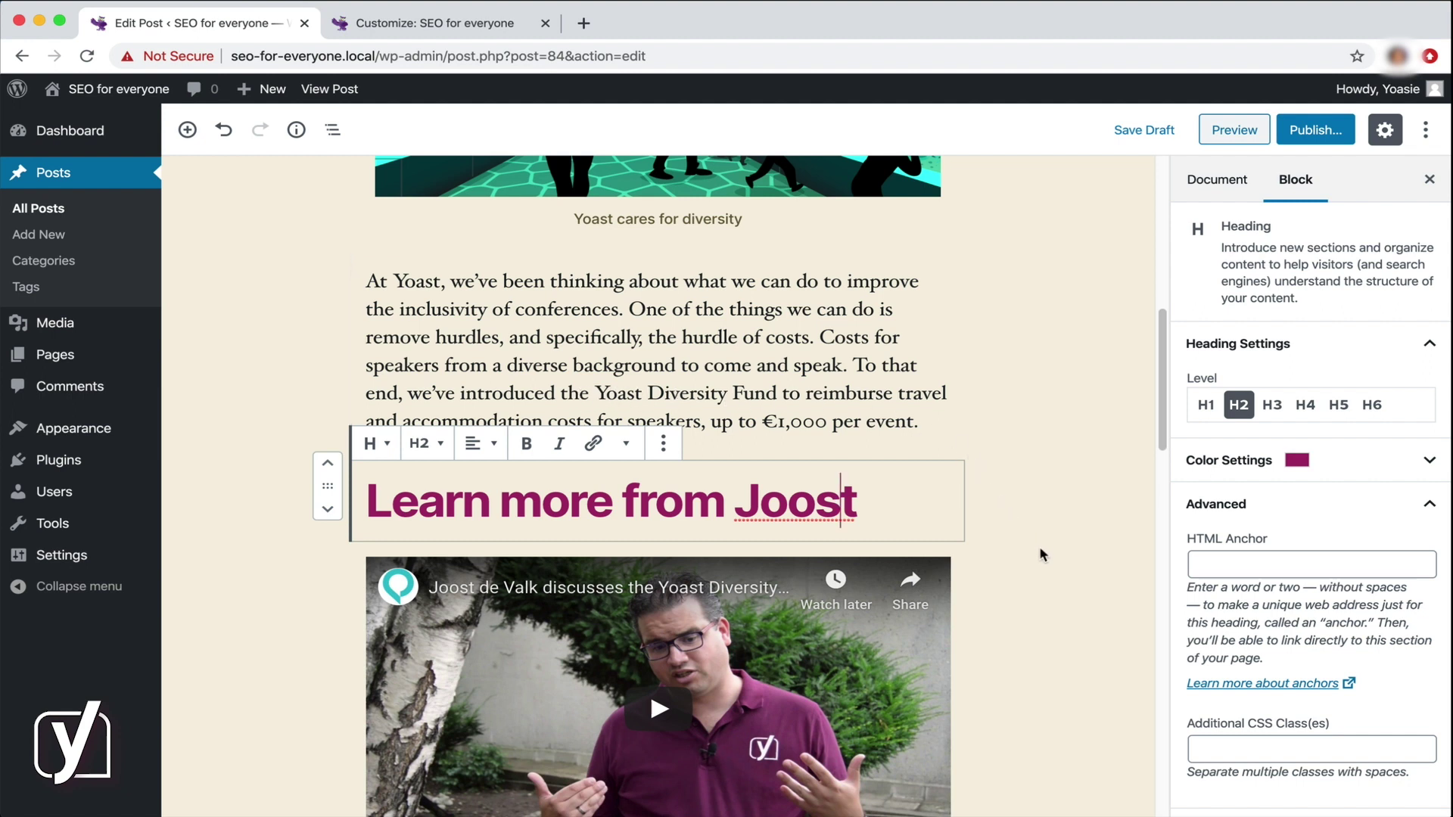
Select the 'Who can apply?' heading and enter 'speakers' as its HTML anchor.
click(435, 367)
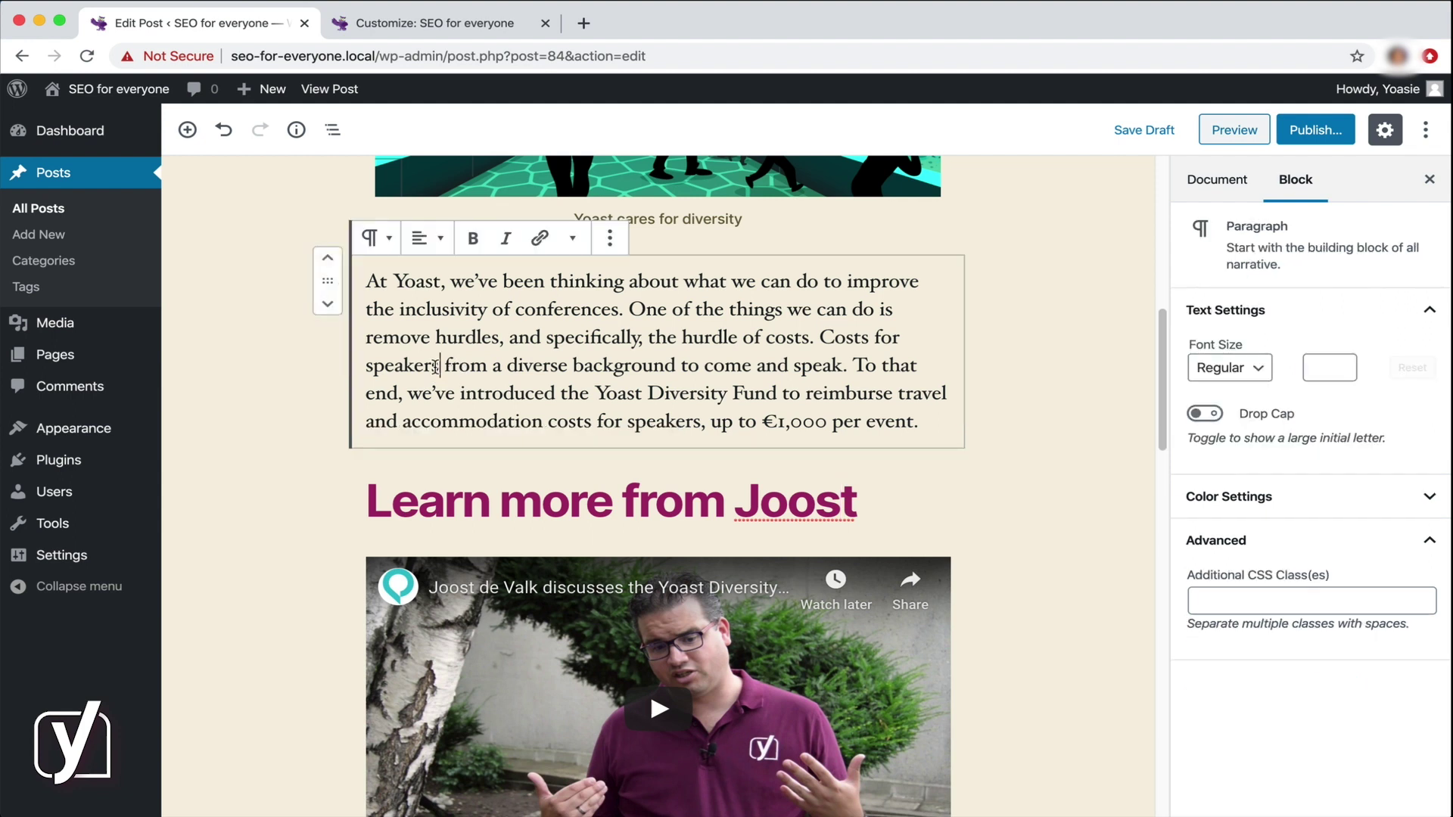
scroll(1005, 503, down, 6)
scroll(1004, 511, down, 5)
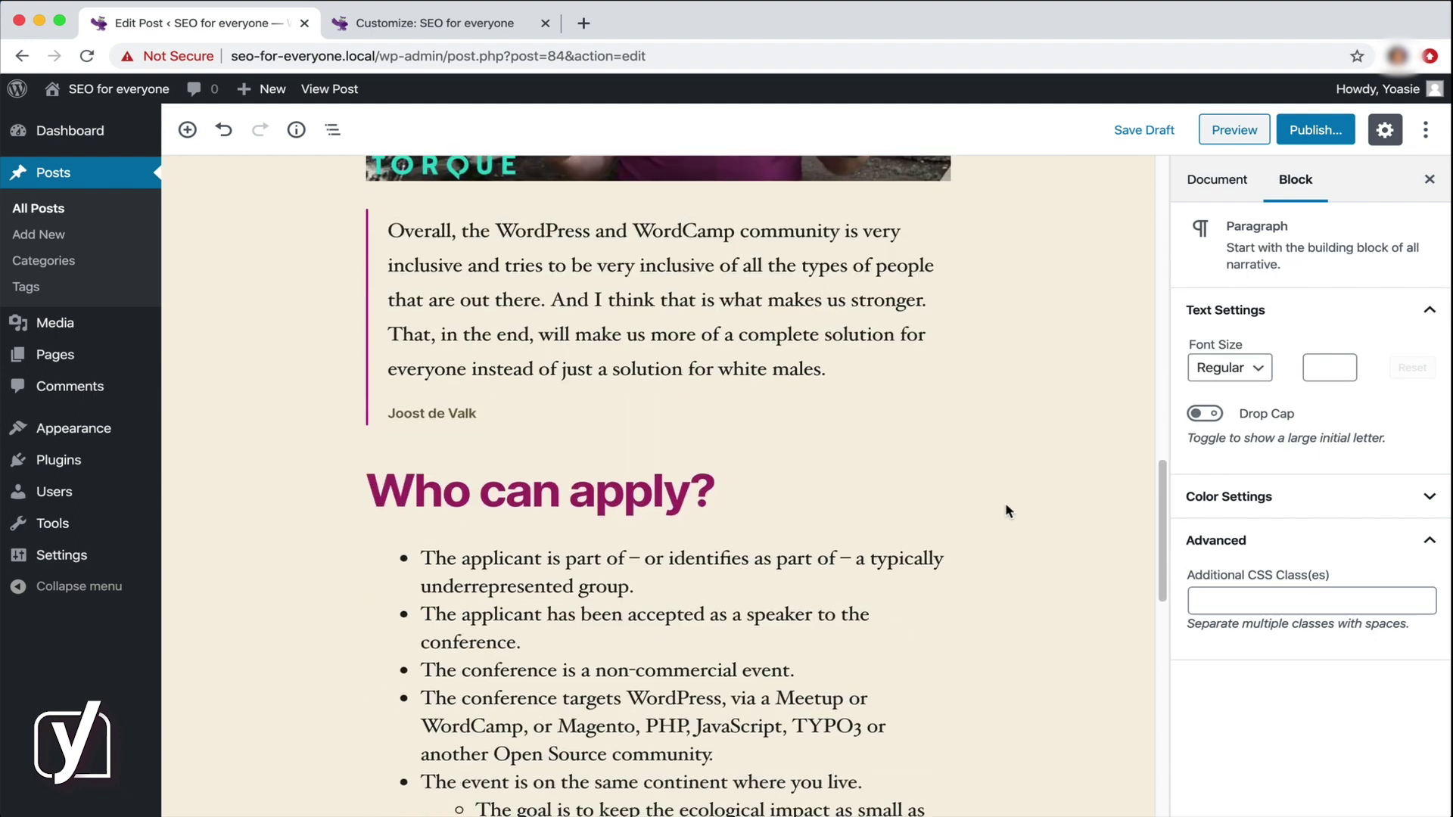
click(753, 495)
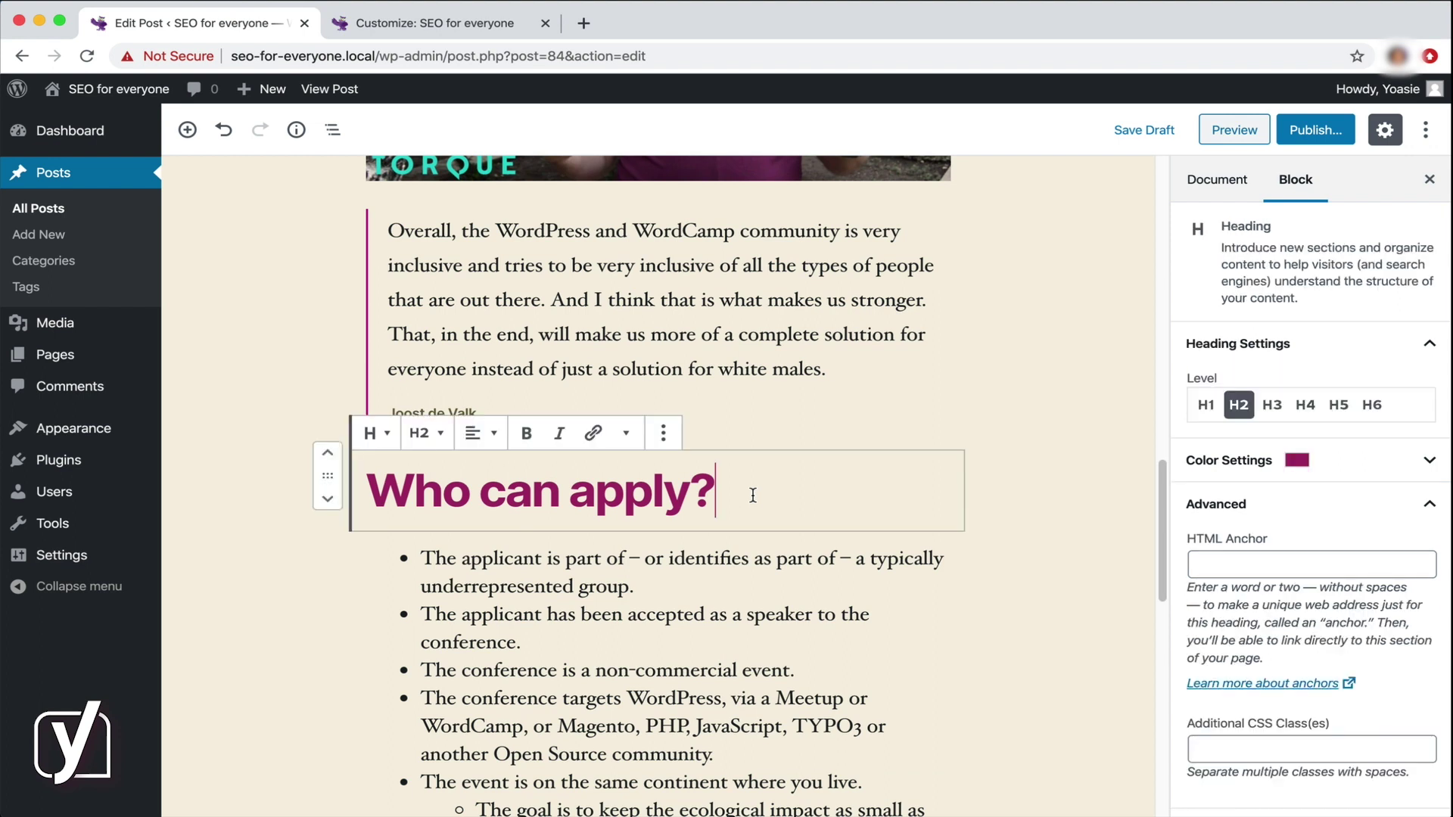
click(1275, 573)
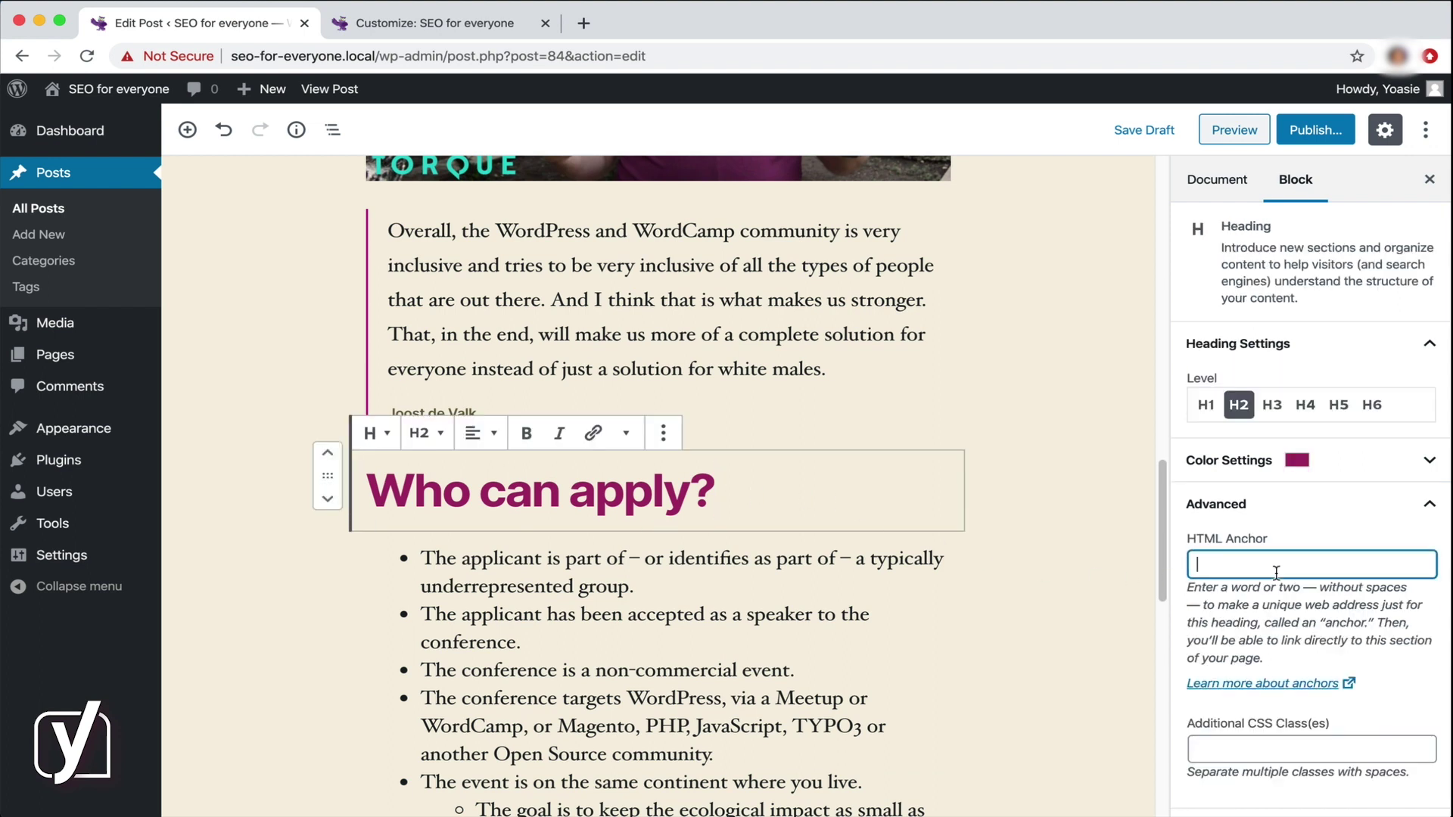
text(speakers)
Link the word 'speakers' in the opening paragraph to '#speakers', then save the draft and preview.
scroll(1044, 543, up, 8)
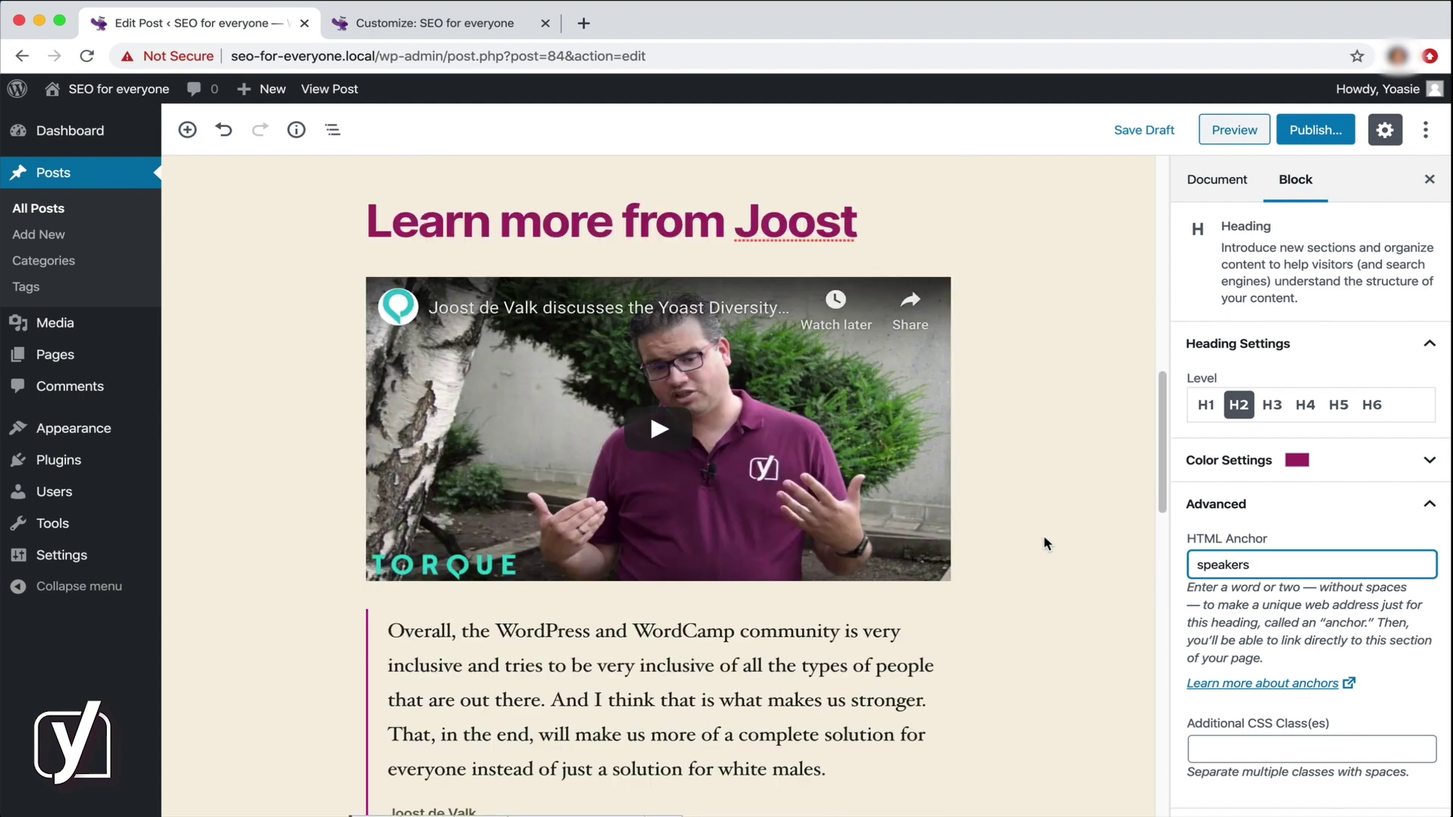
scroll(1043, 534, up, 2)
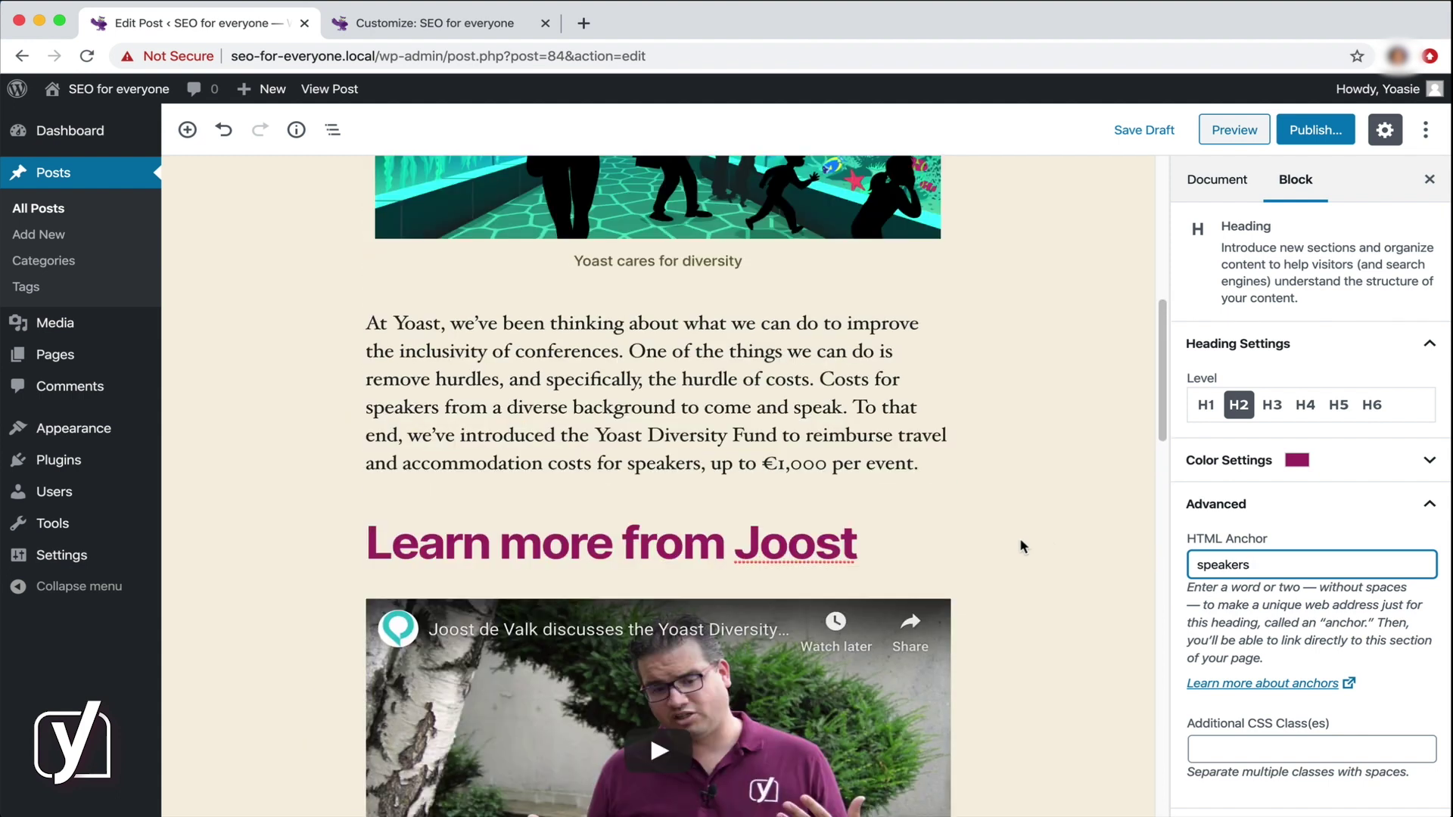
click(432, 407)
drag(441, 407, 365, 409)
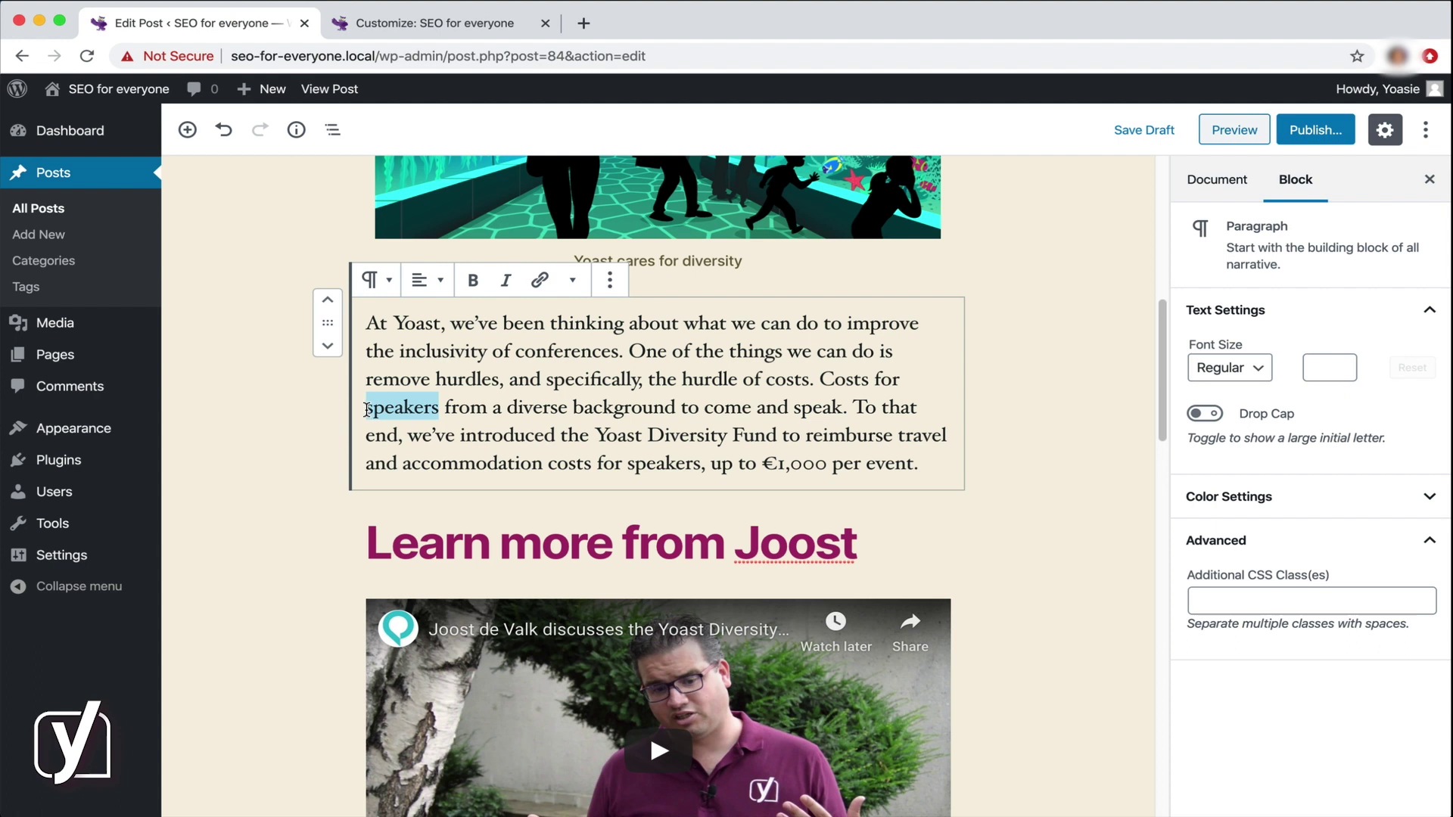
click(540, 282)
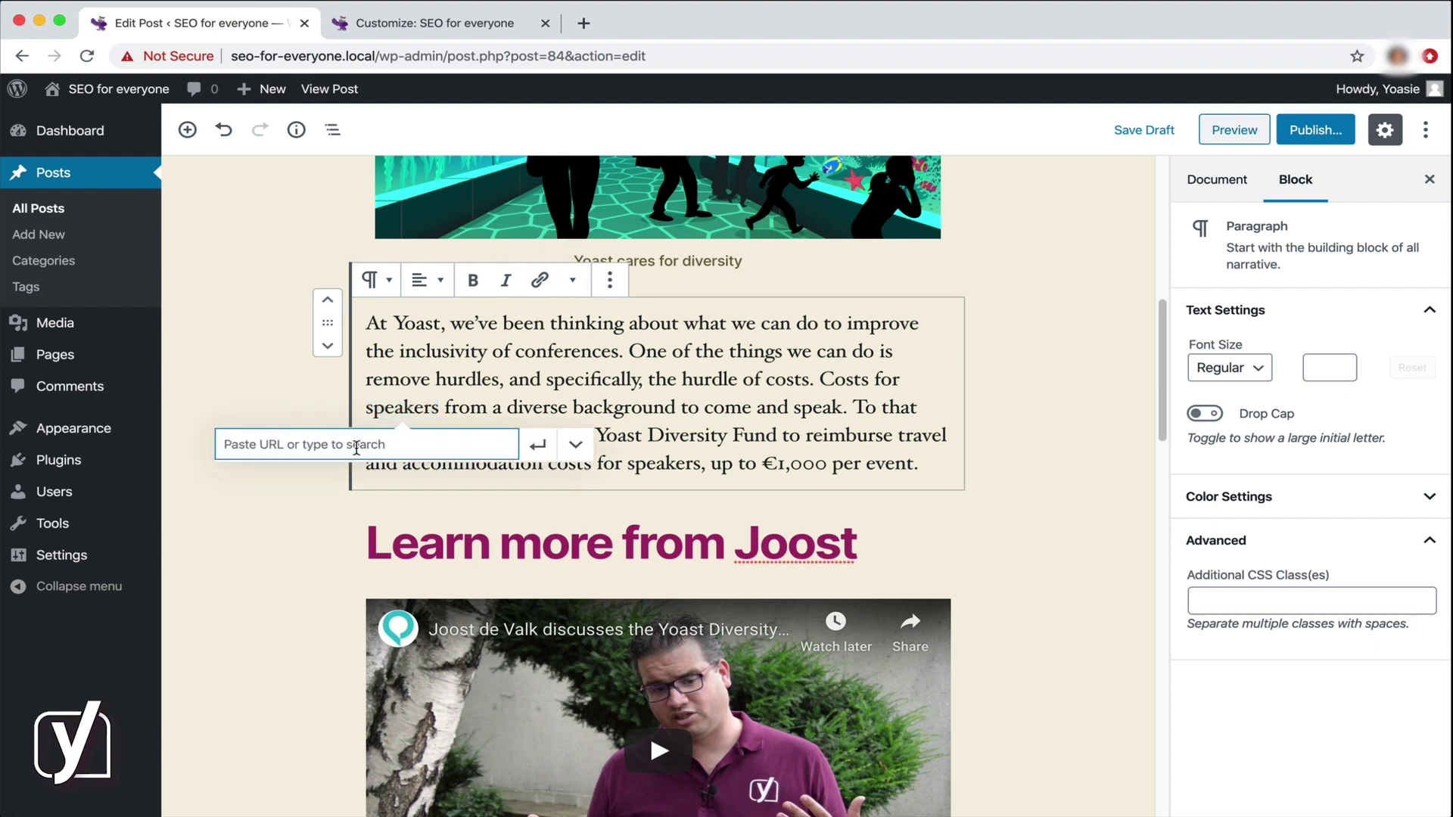
text(#s)
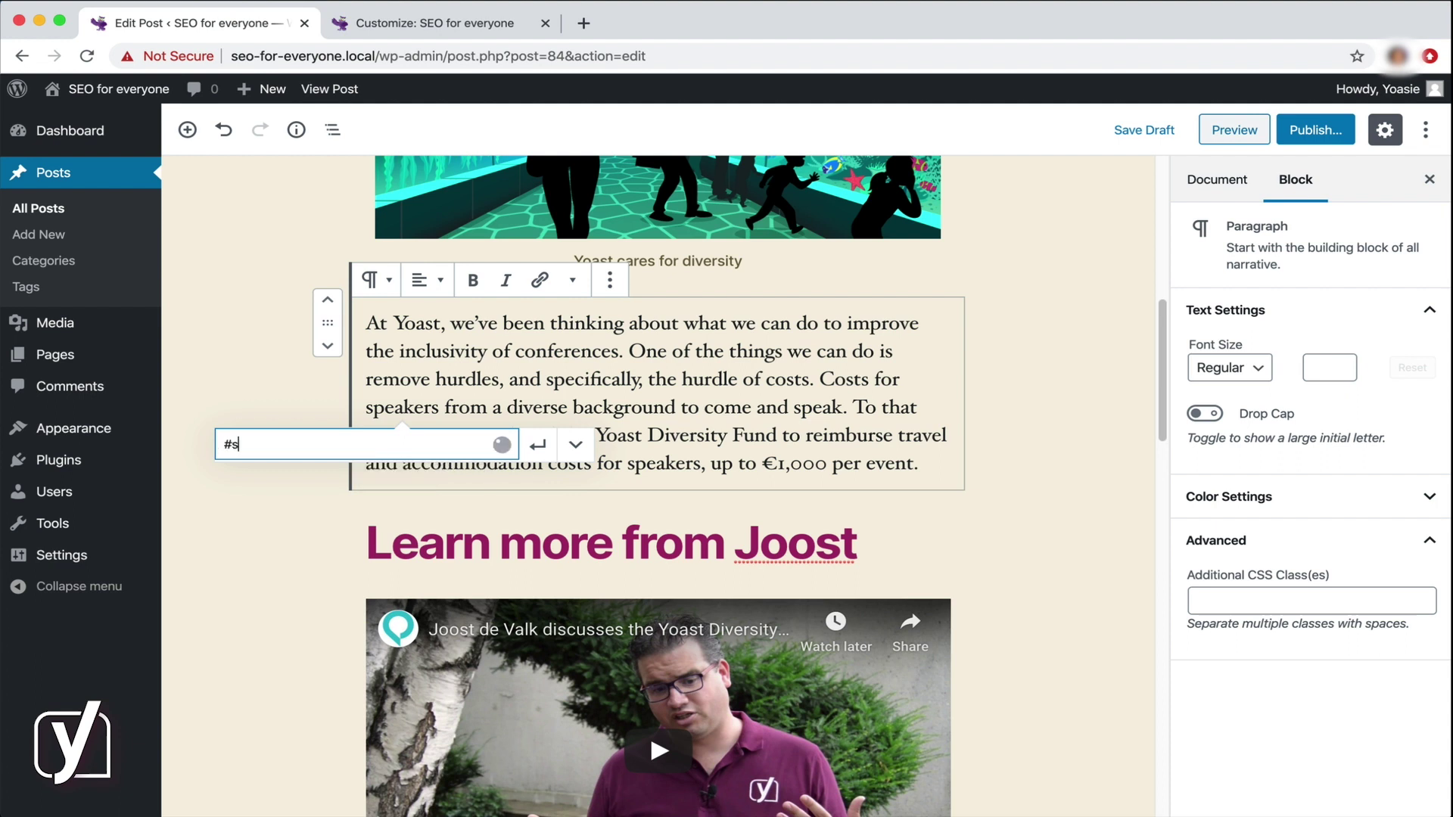
text(peakers)
click(537, 445)
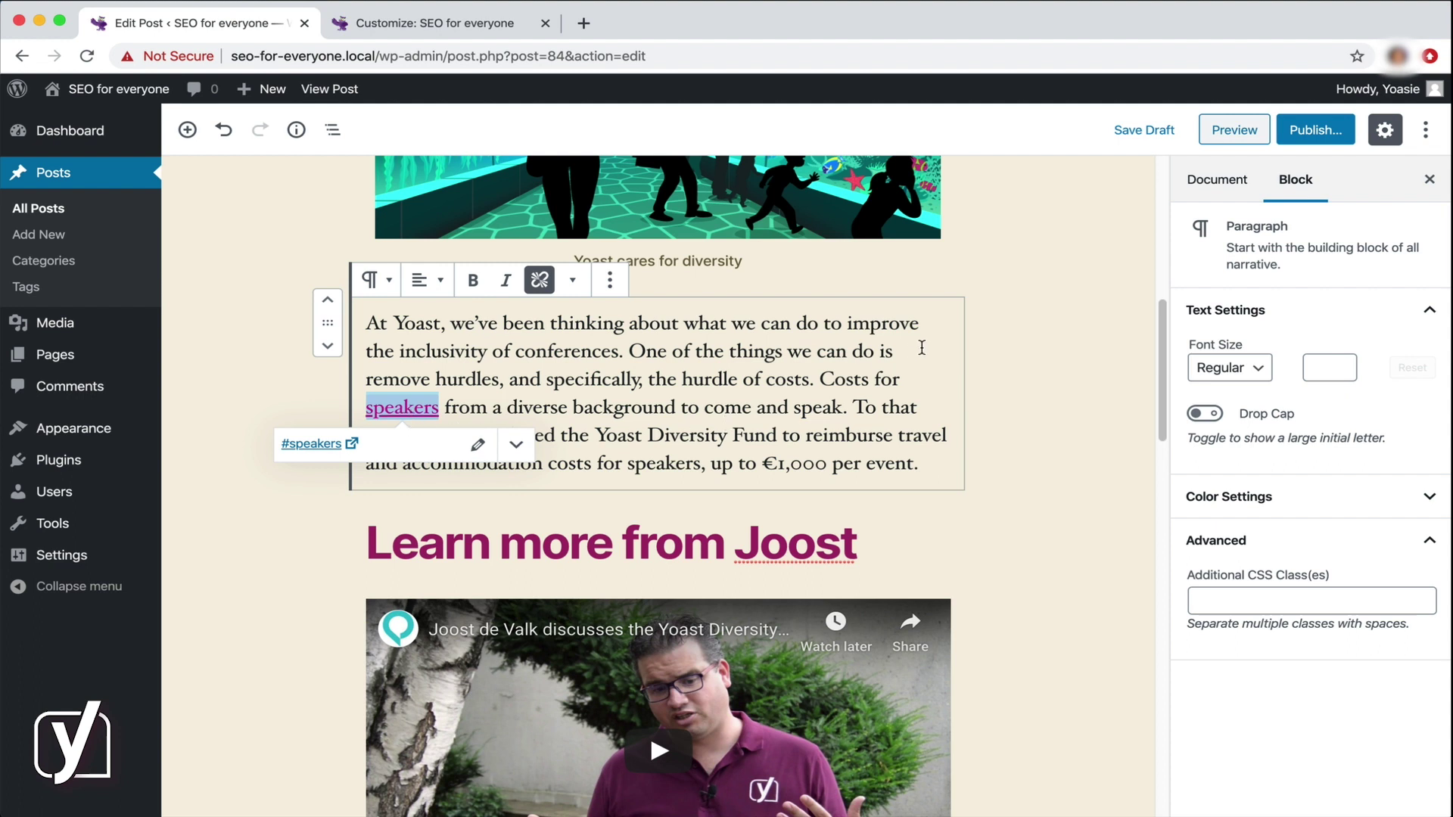
click(1136, 136)
click(1227, 144)
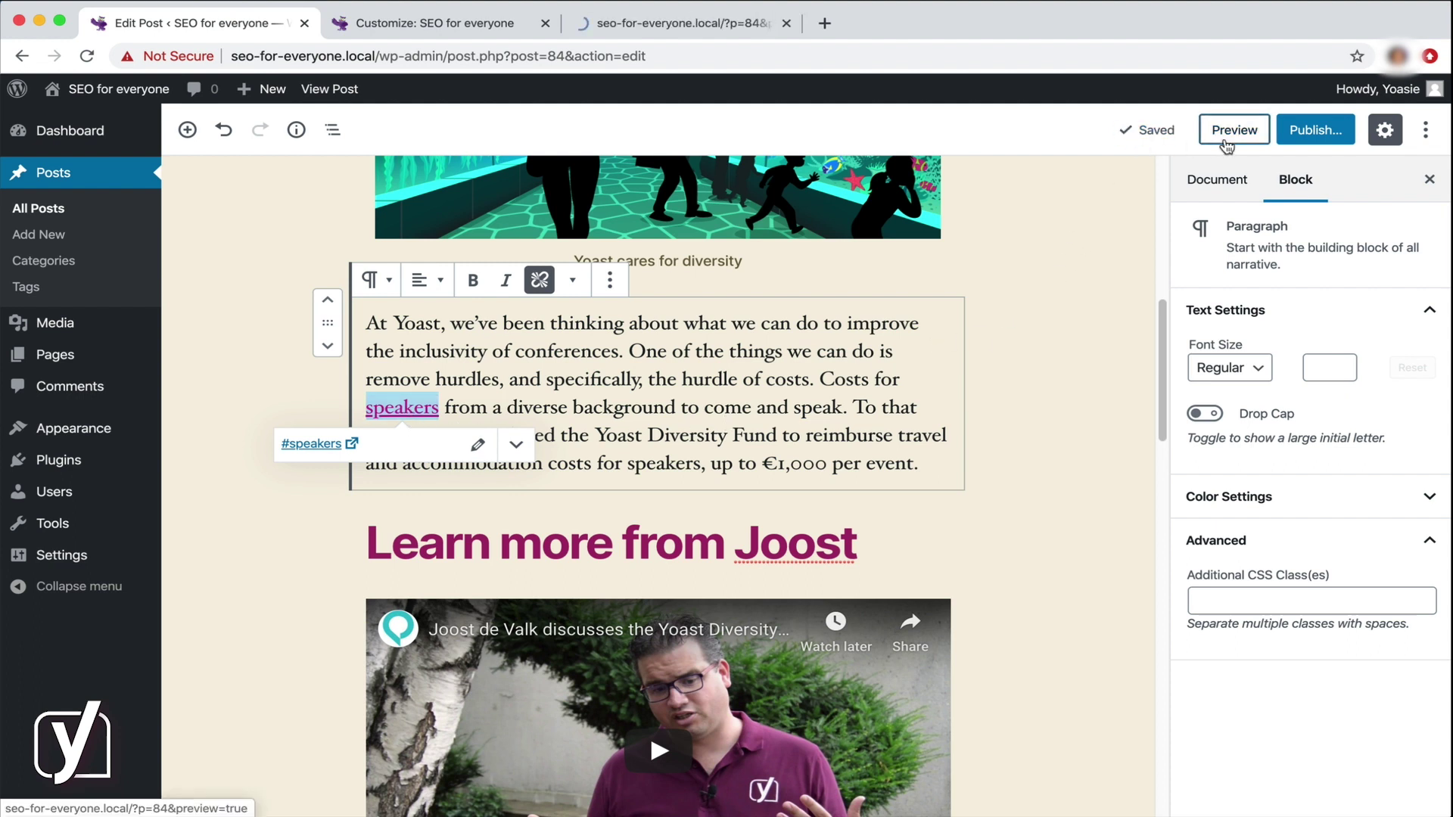
Test that the preview's 'speakers' link jumps to 'Who can apply?', then close both extra tabs.
click(720, 32)
scroll(797, 620, down, 10)
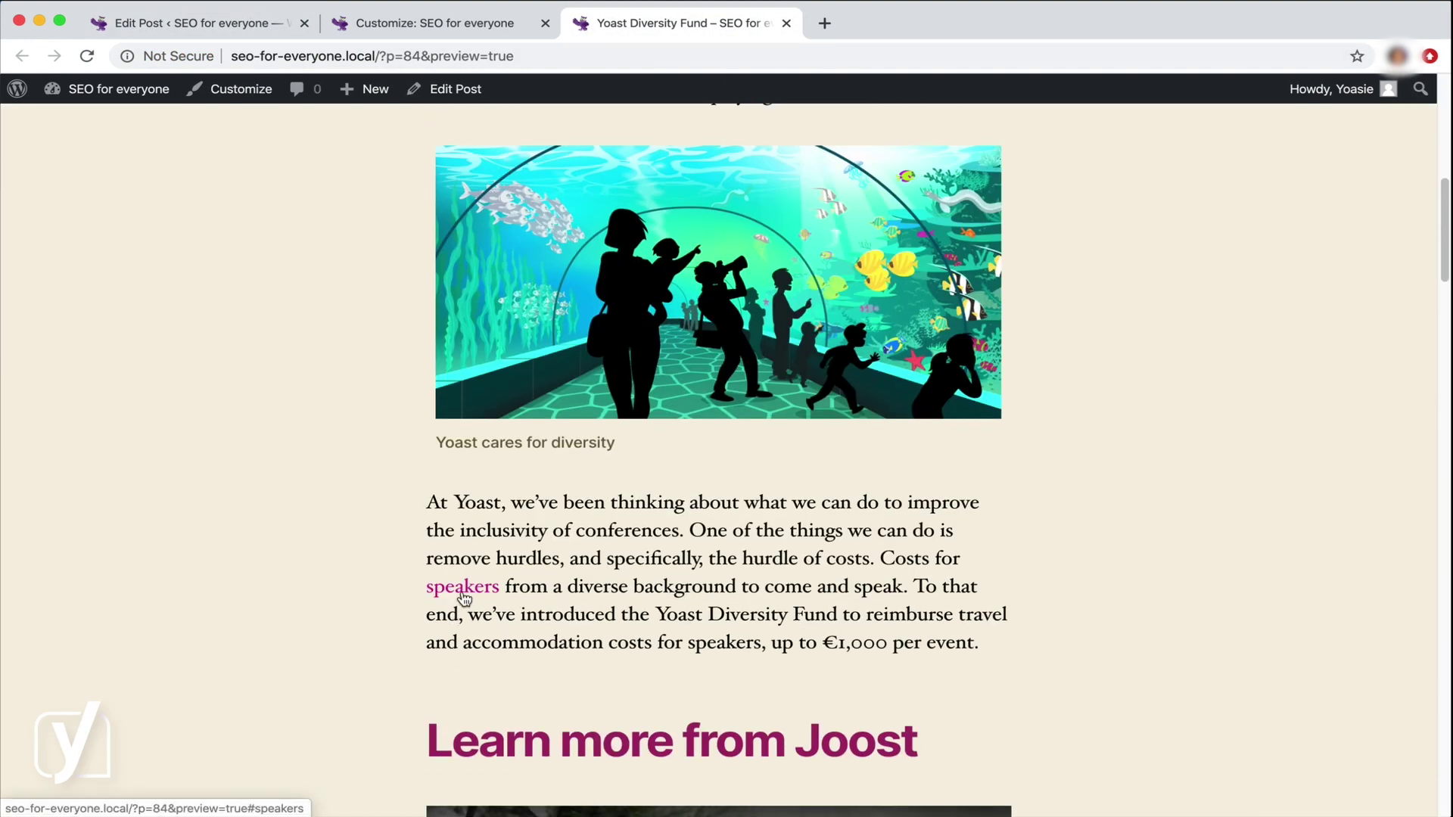
click(462, 588)
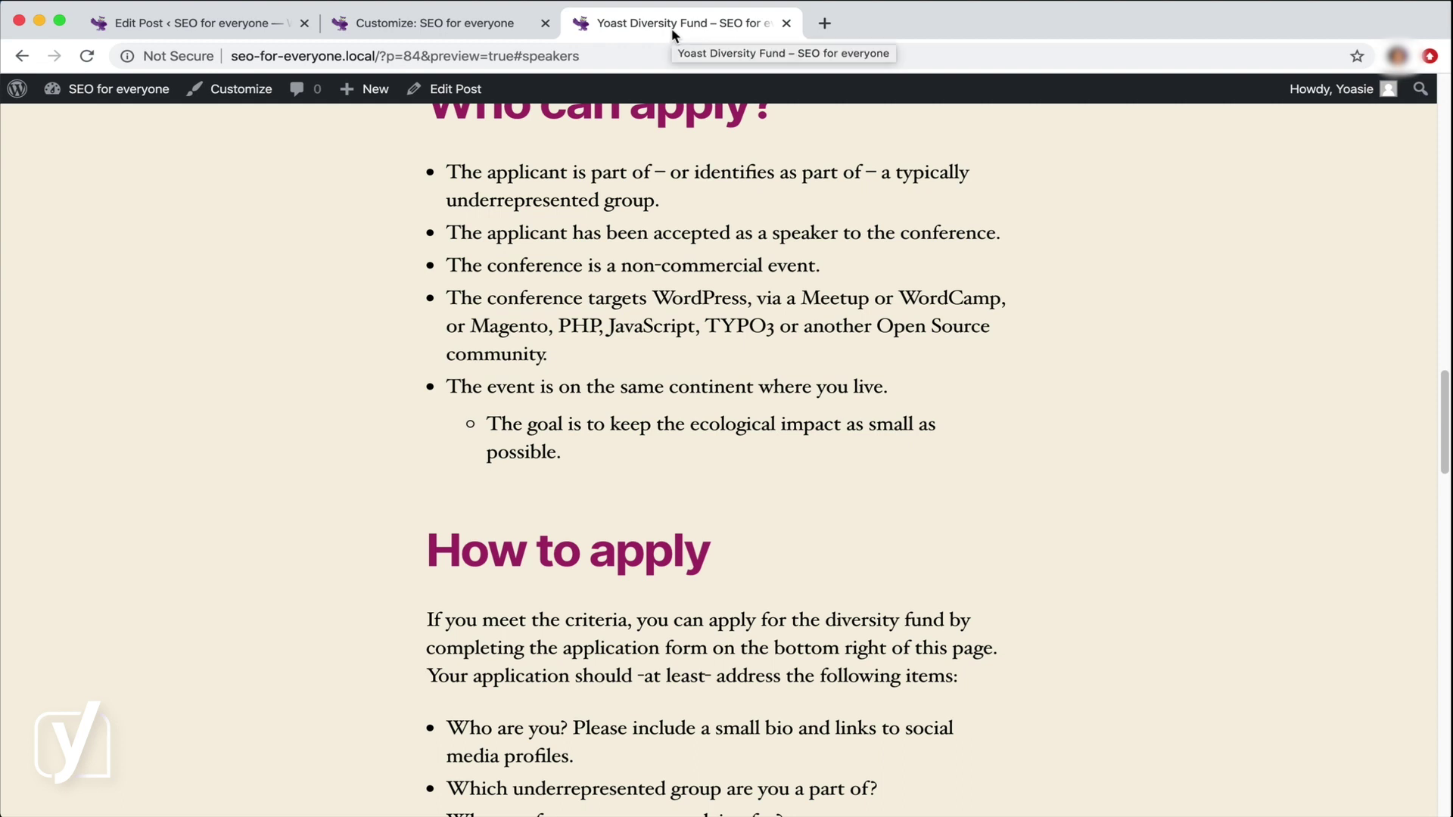
key(super+w)
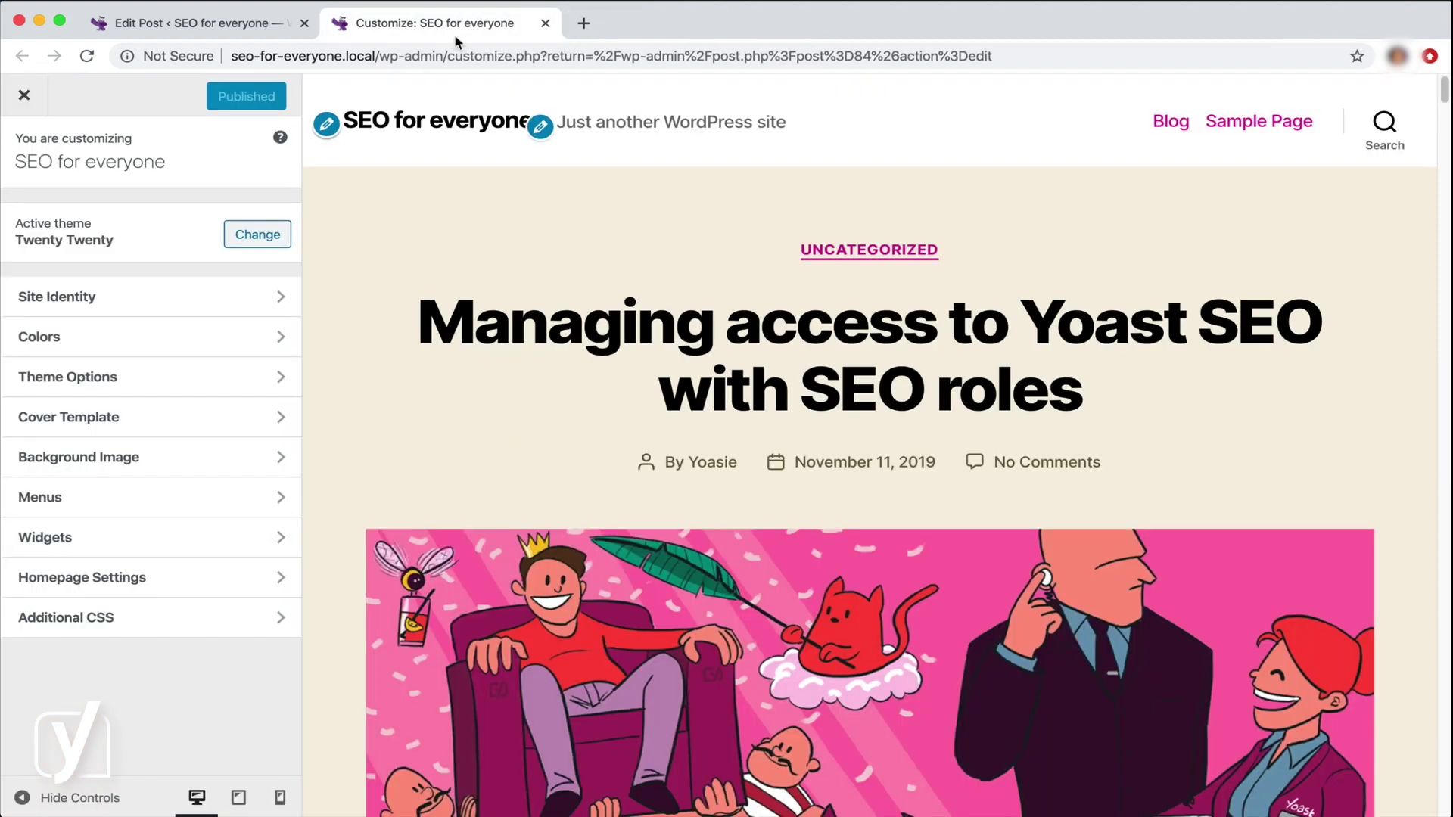
key(super+w)
Select the Joost de Valk quote block and expand its Styles and Advanced panels.
click(1052, 560)
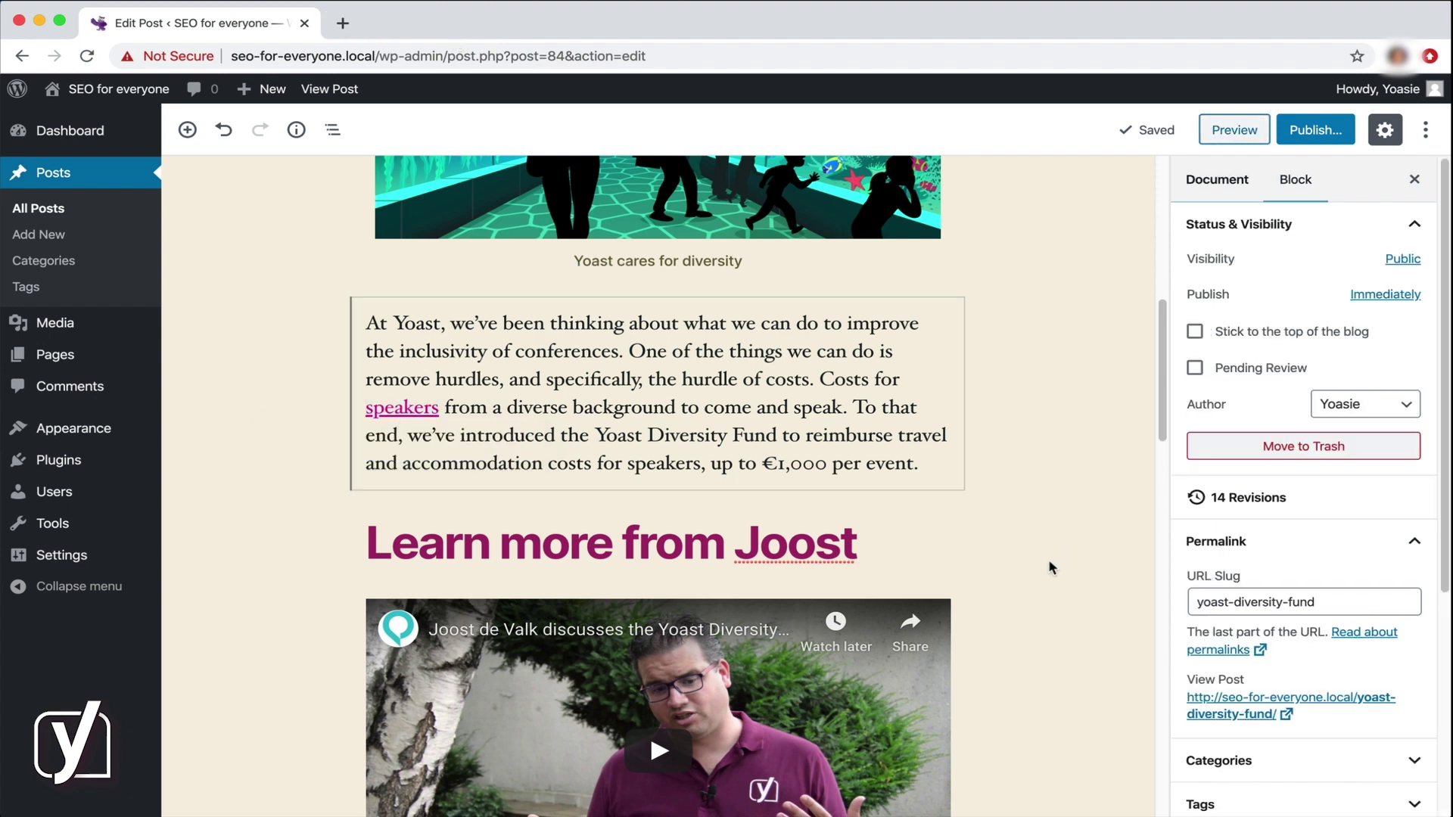
scroll(1049, 568, down, 5)
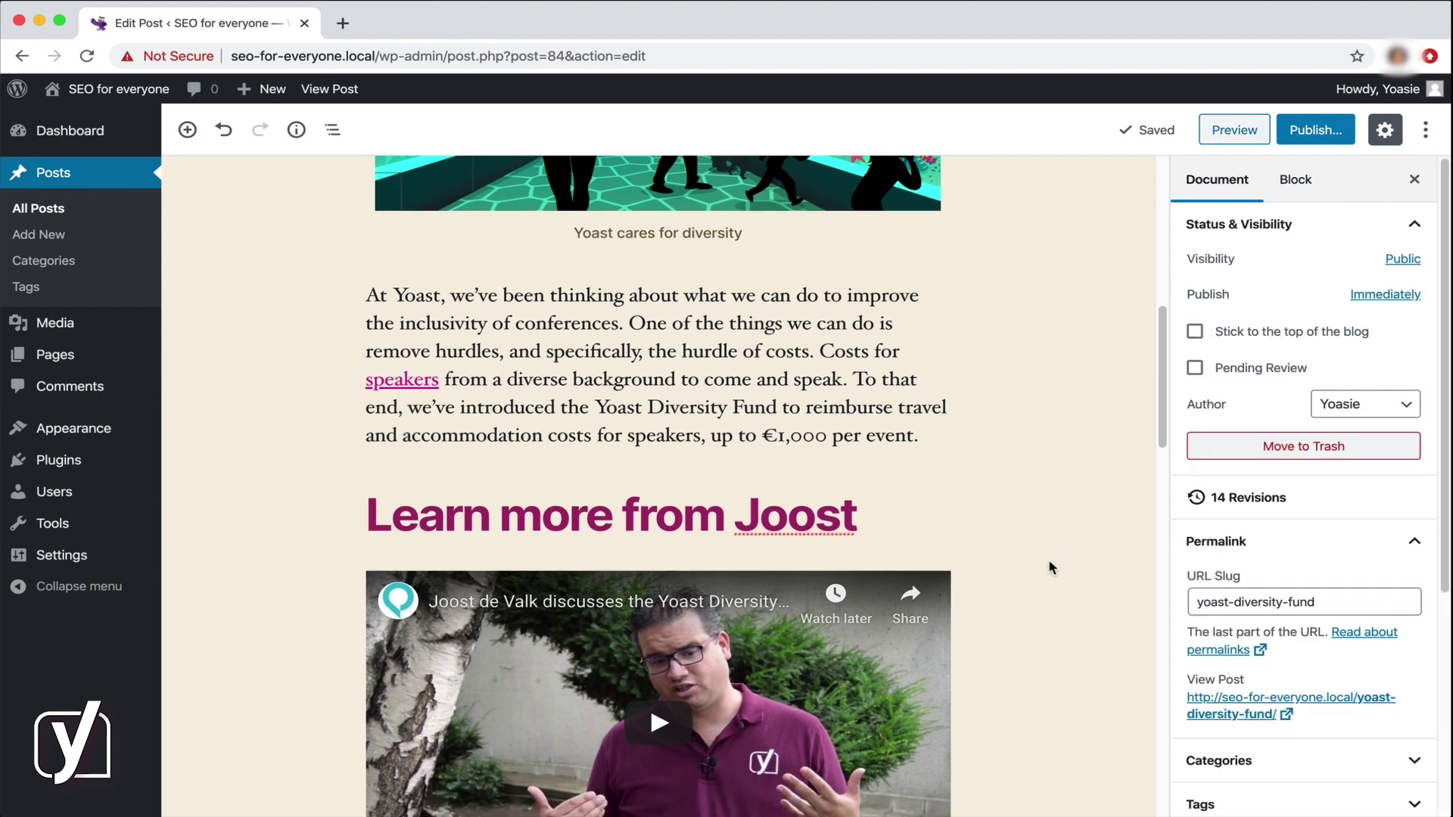
scroll(1048, 567, down, 2)
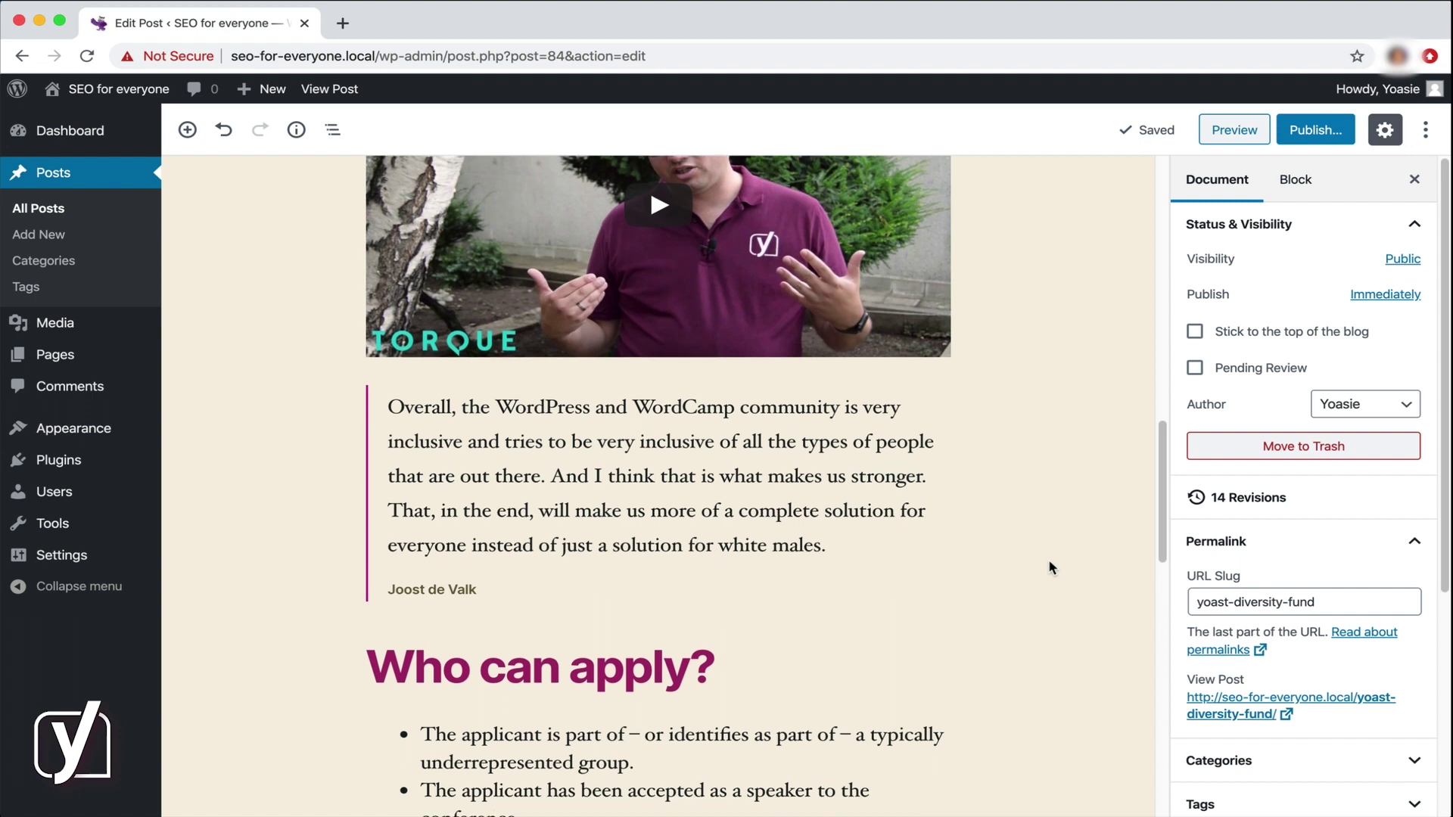
click(839, 516)
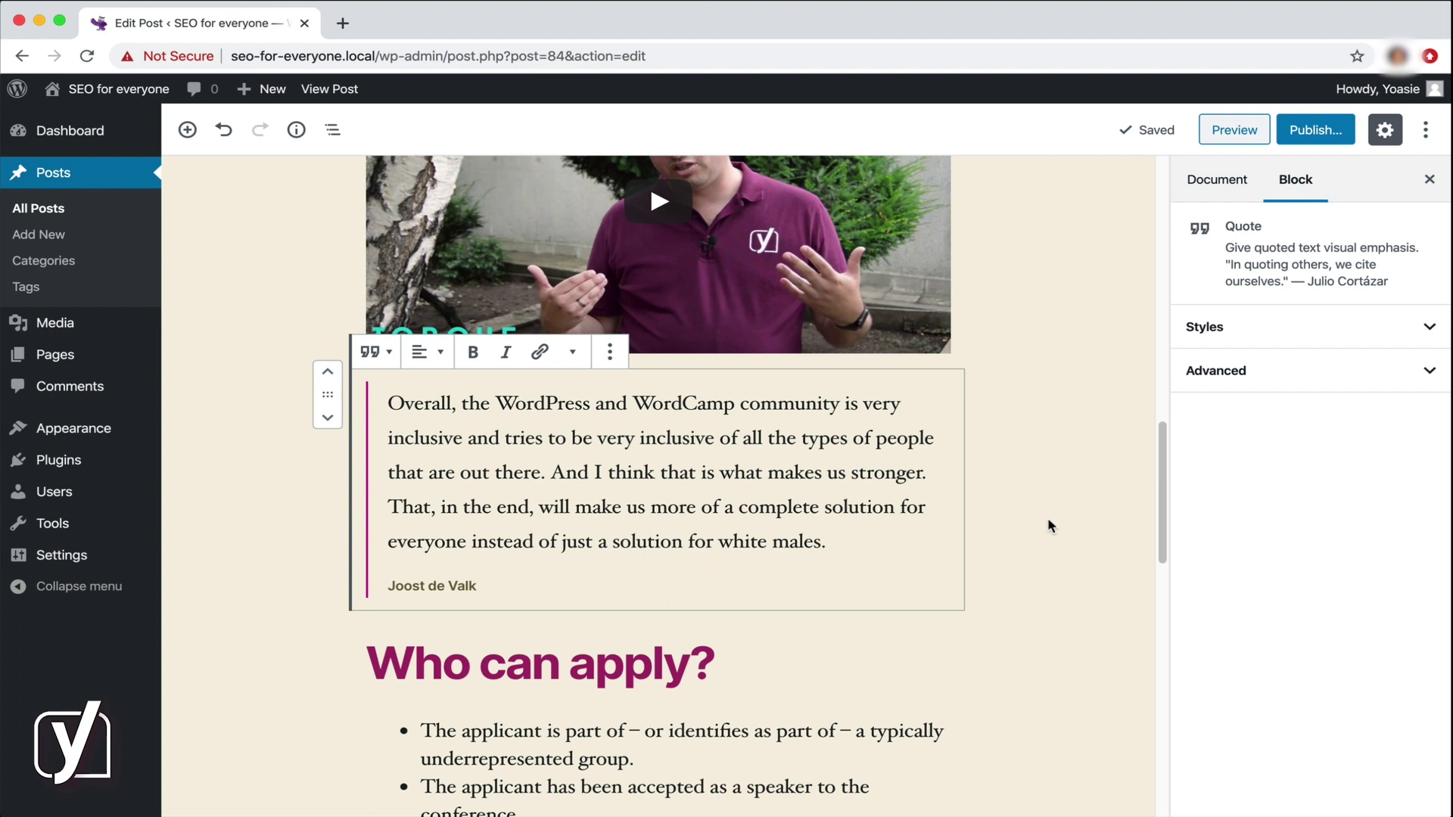
click(1405, 335)
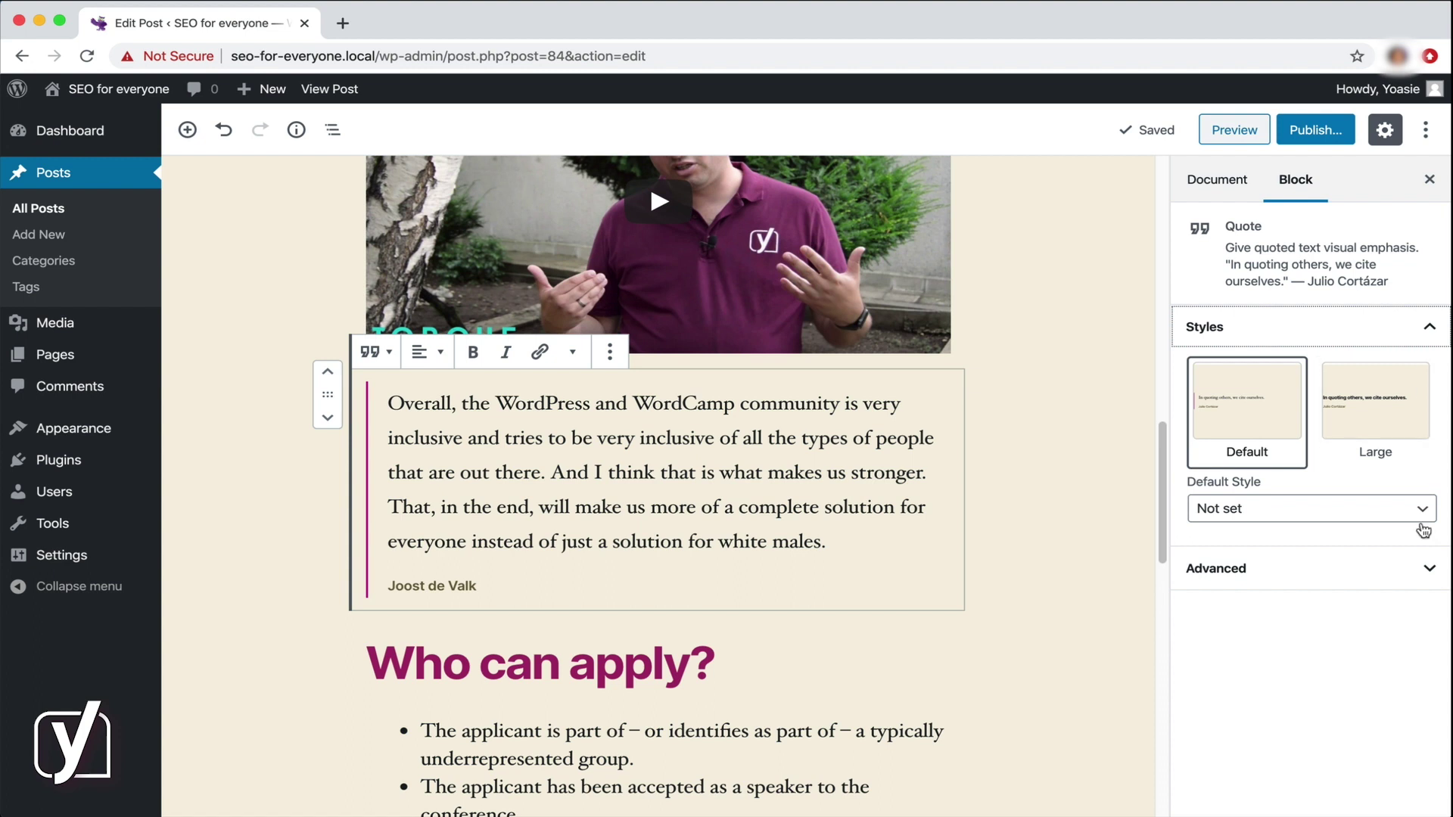
click(1421, 568)
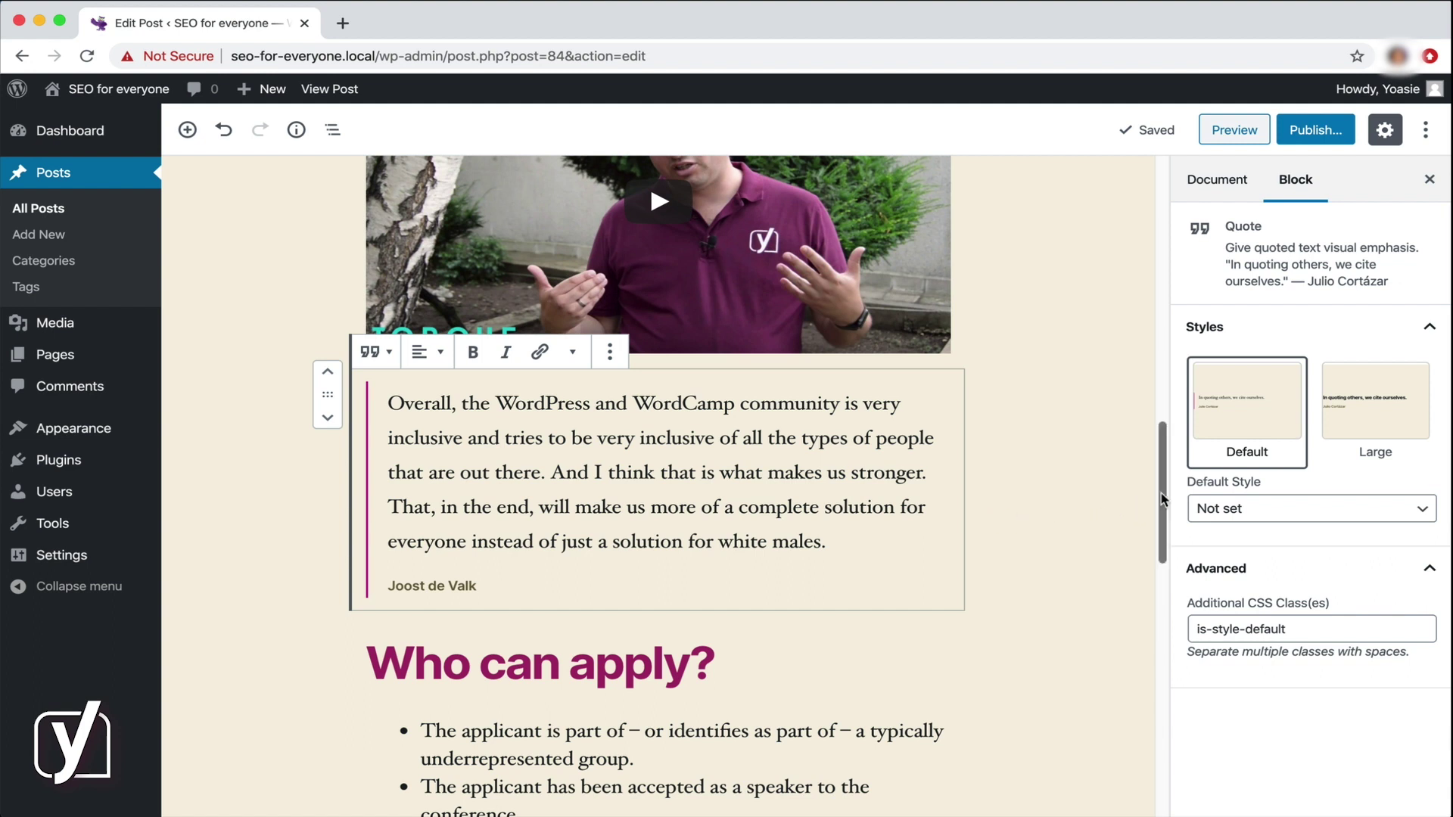
drag(1161, 492, 1165, 569)
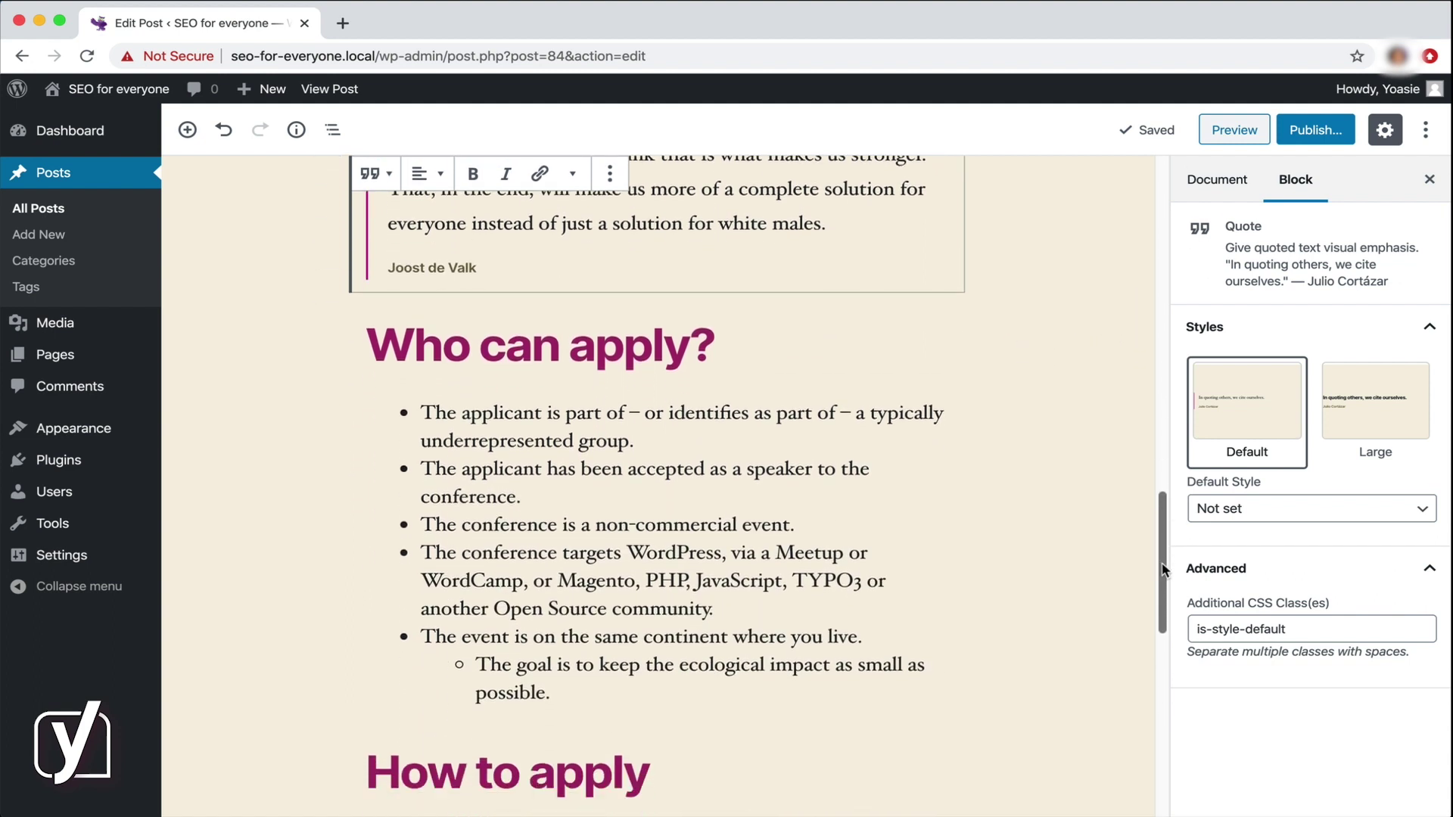
Scroll past the 'Who can apply?' list down to the How to apply section and APPLY NOW button.
click(754, 524)
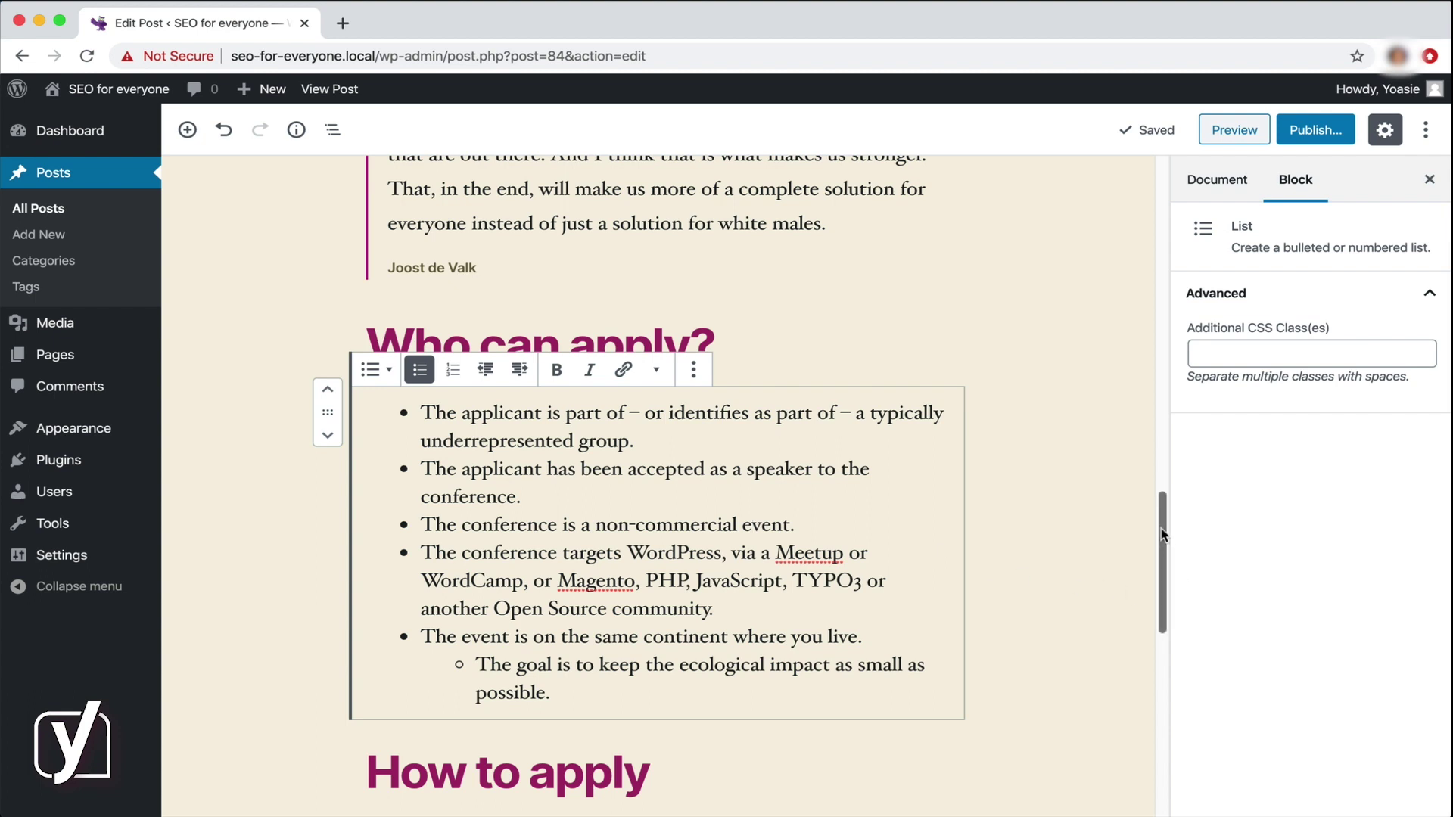
scroll(1163, 537, down, 1)
drag(1163, 538, 1157, 664)
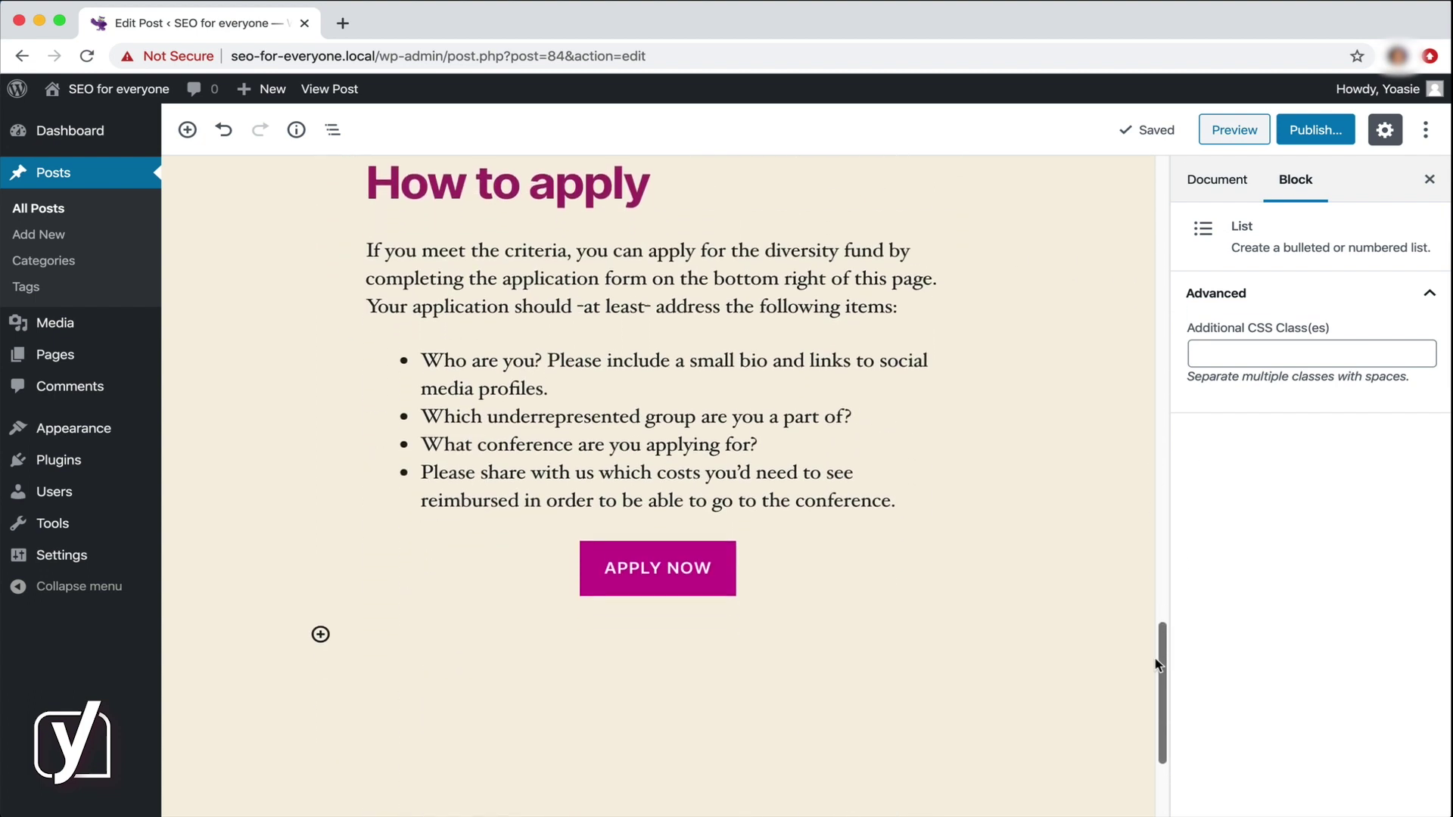
Select the APPLY NOW button and try the Outline style before returning to Fill.
click(745, 584)
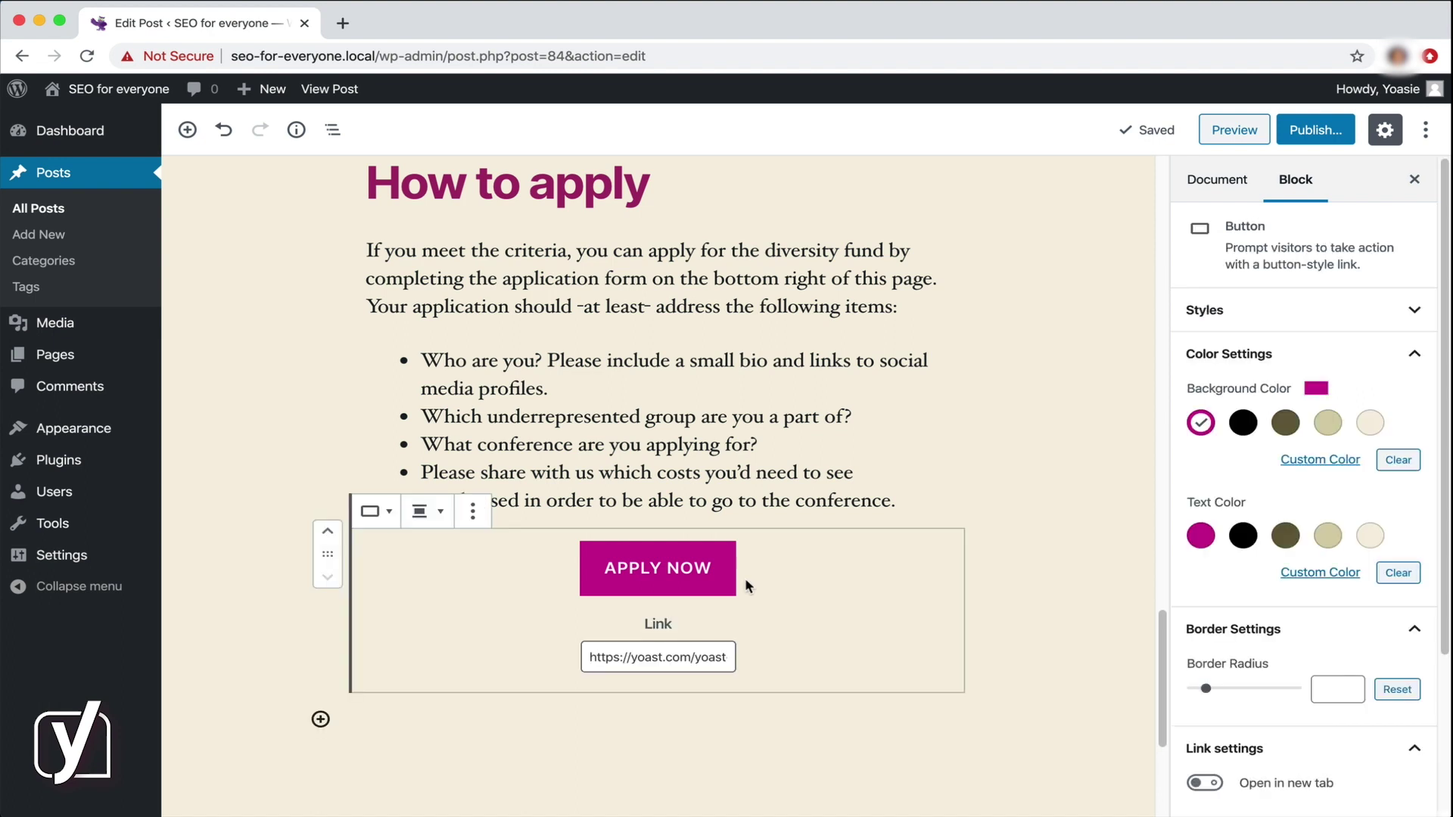
click(1415, 312)
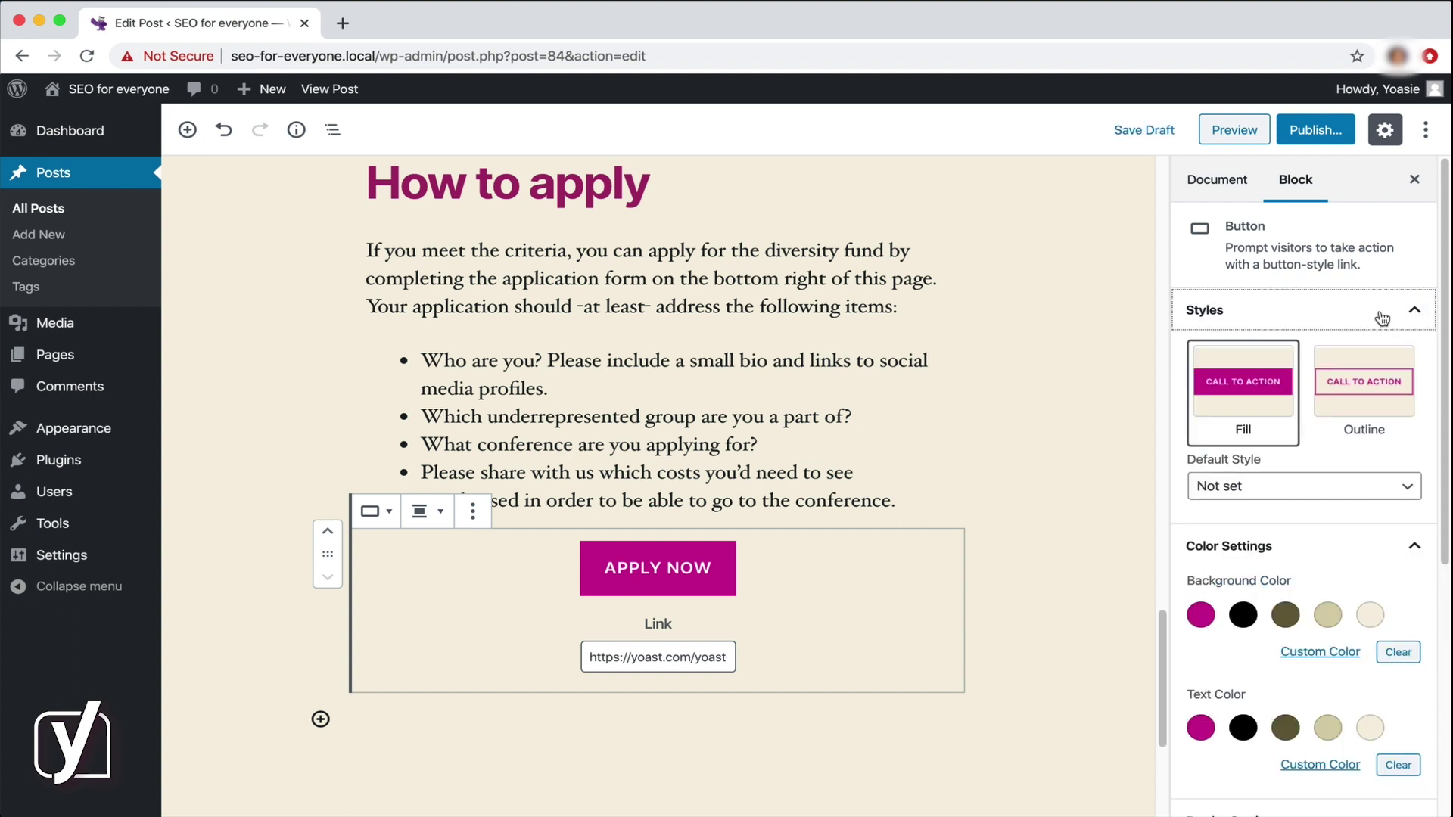
click(1371, 374)
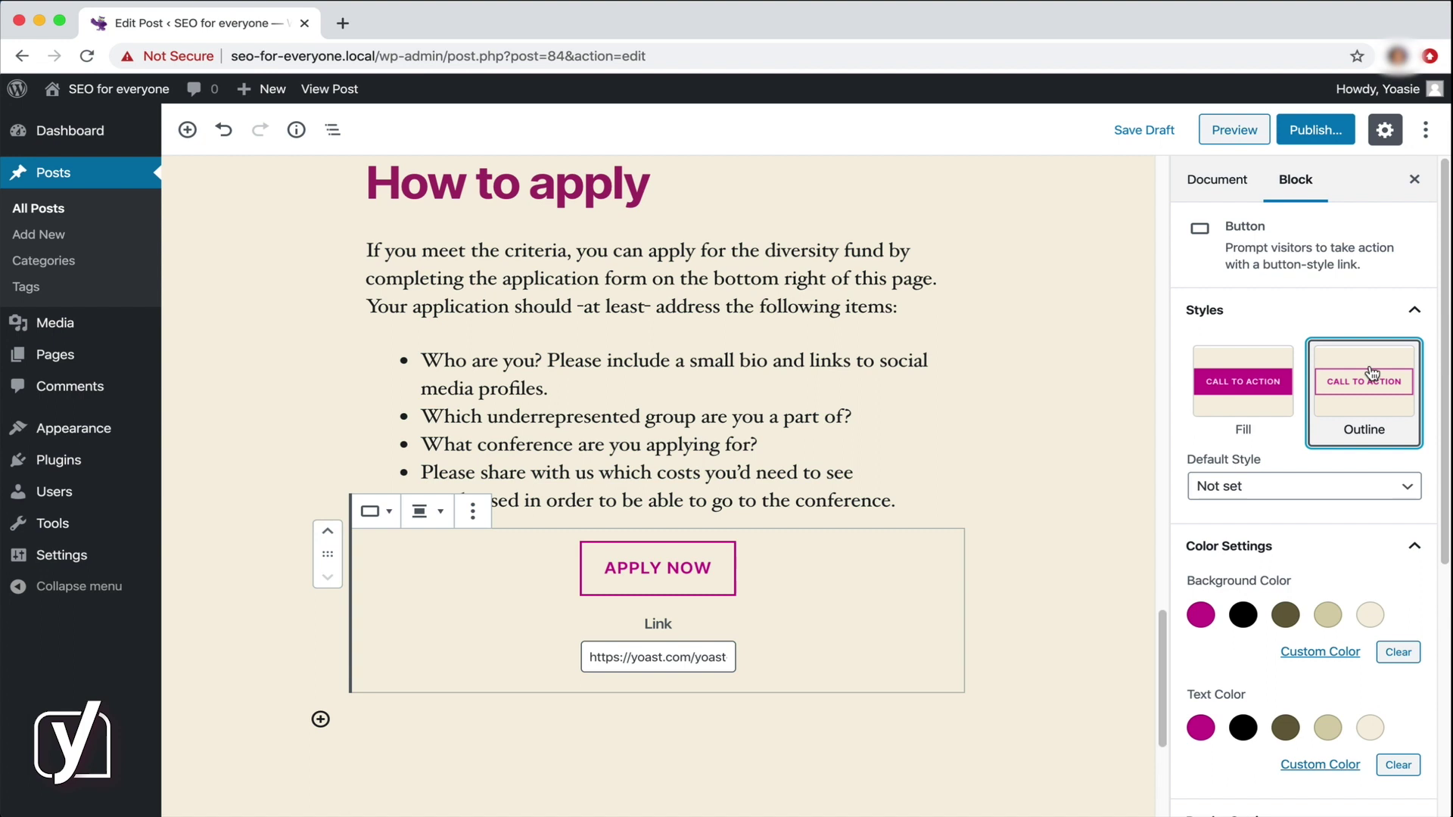
click(1273, 387)
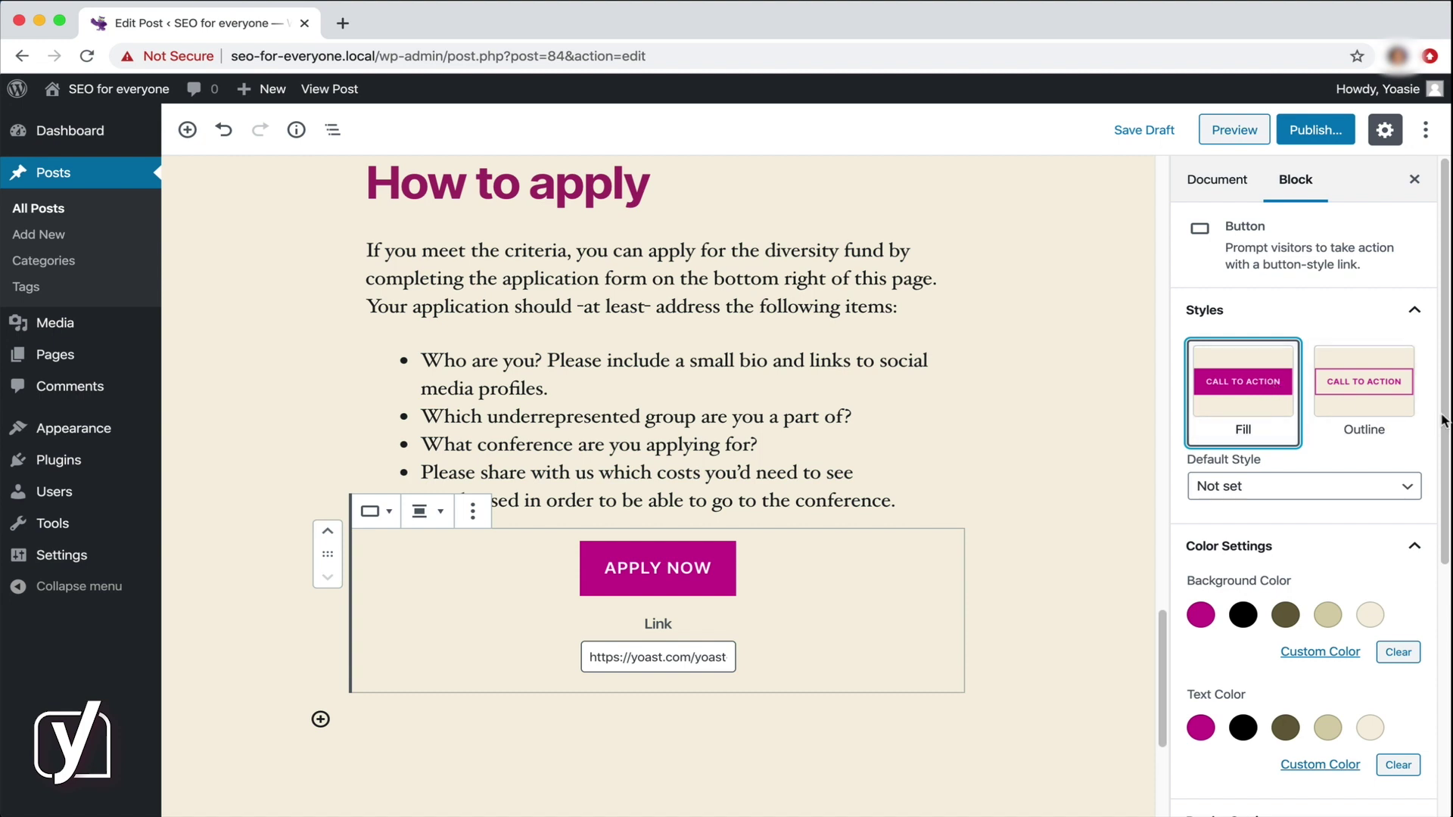
Set the button's background to the custom colour #a4286a.
scroll(1416, 529, down, 3)
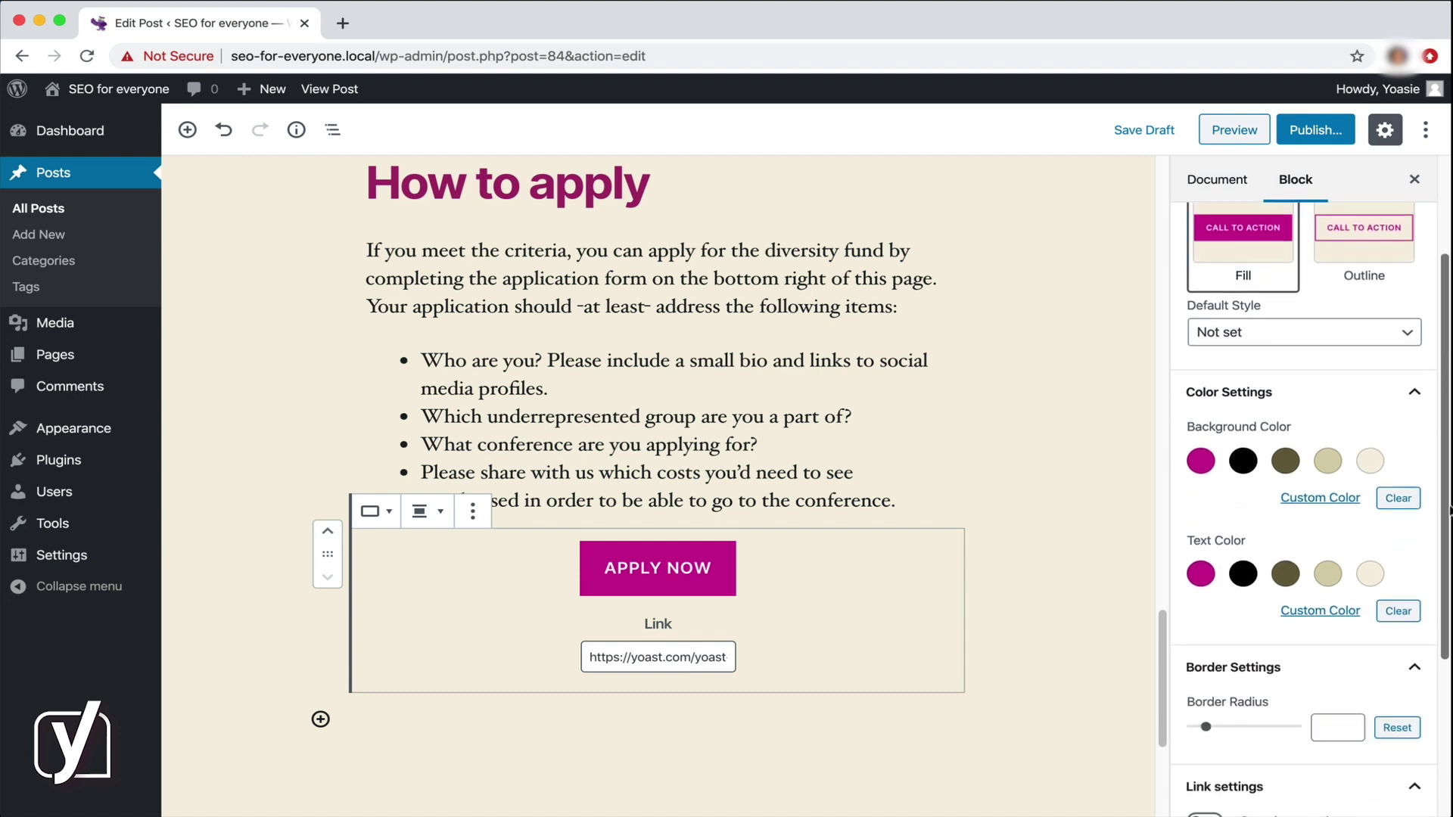
click(1320, 486)
click(1234, 715)
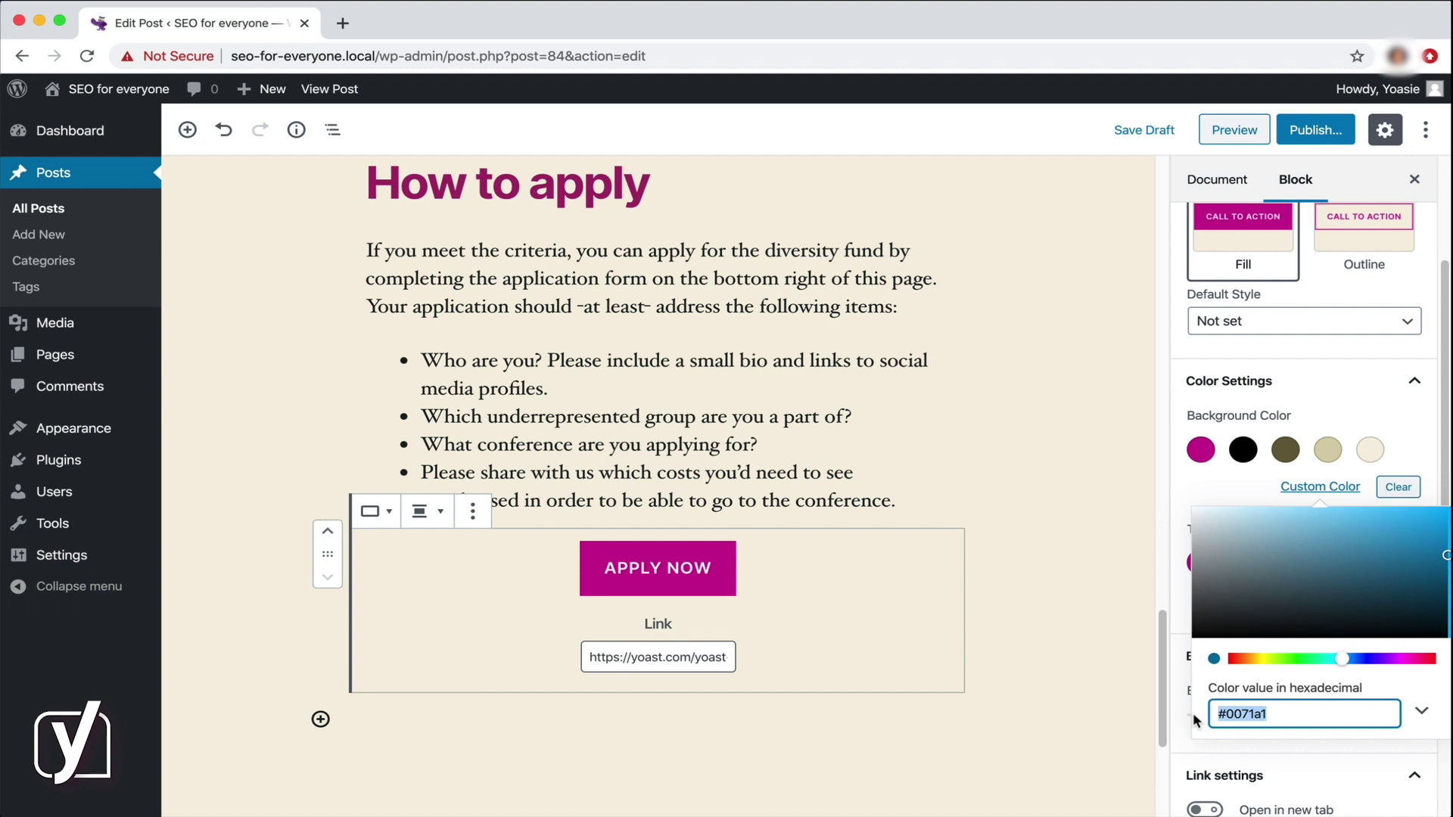
key(super+a)
text(#a4)
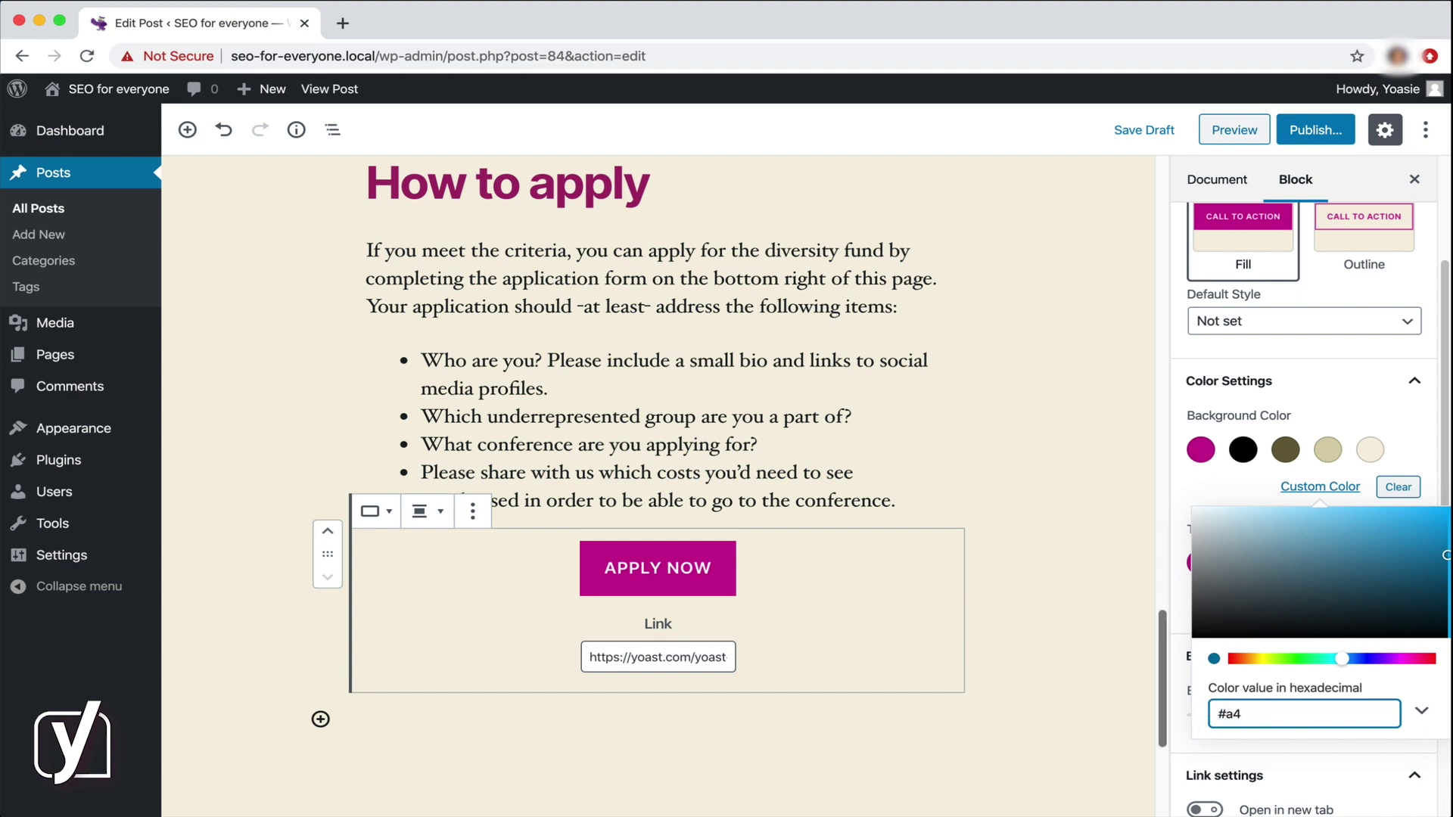
text(286a)
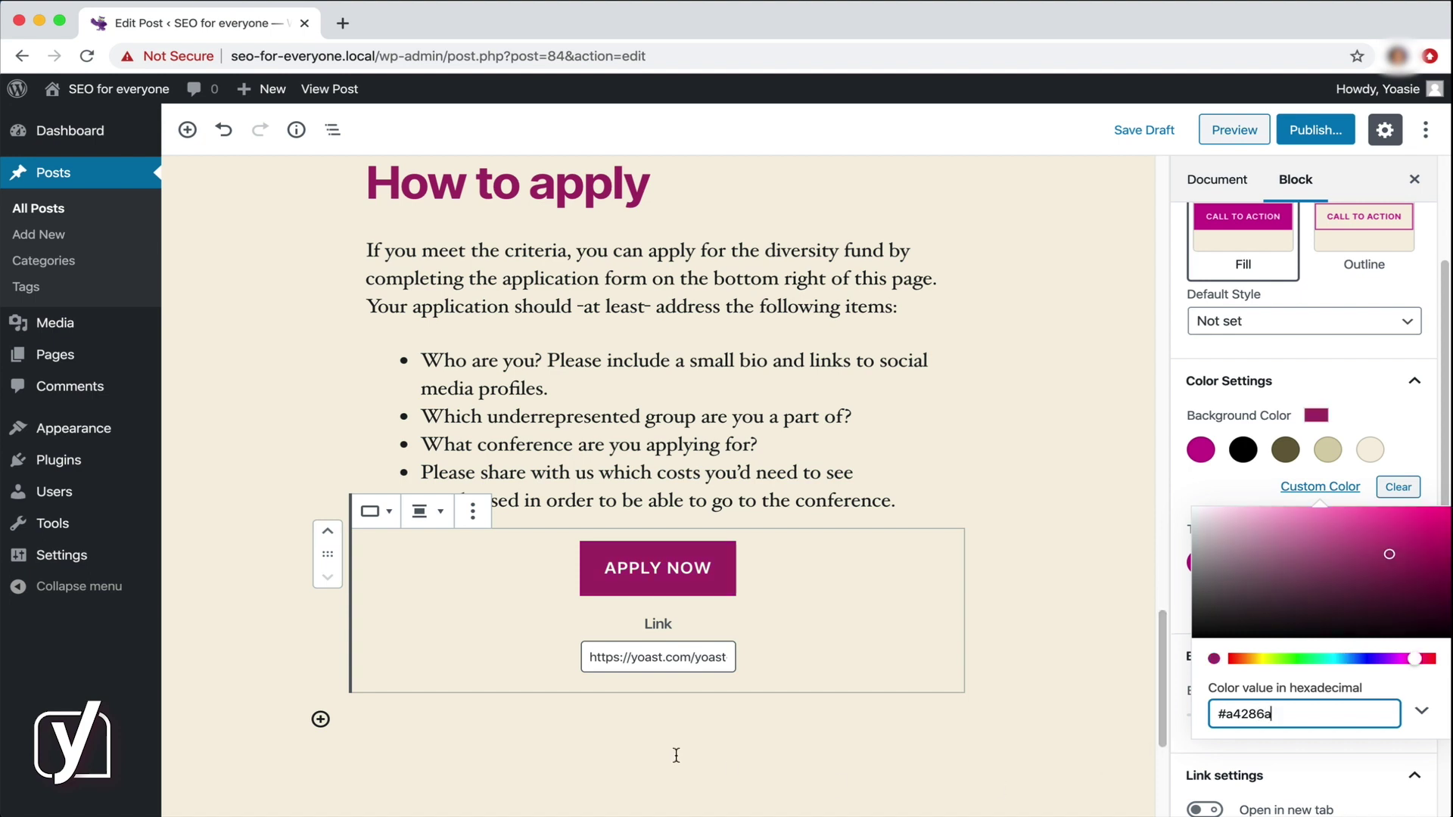
click(1043, 611)
click(761, 556)
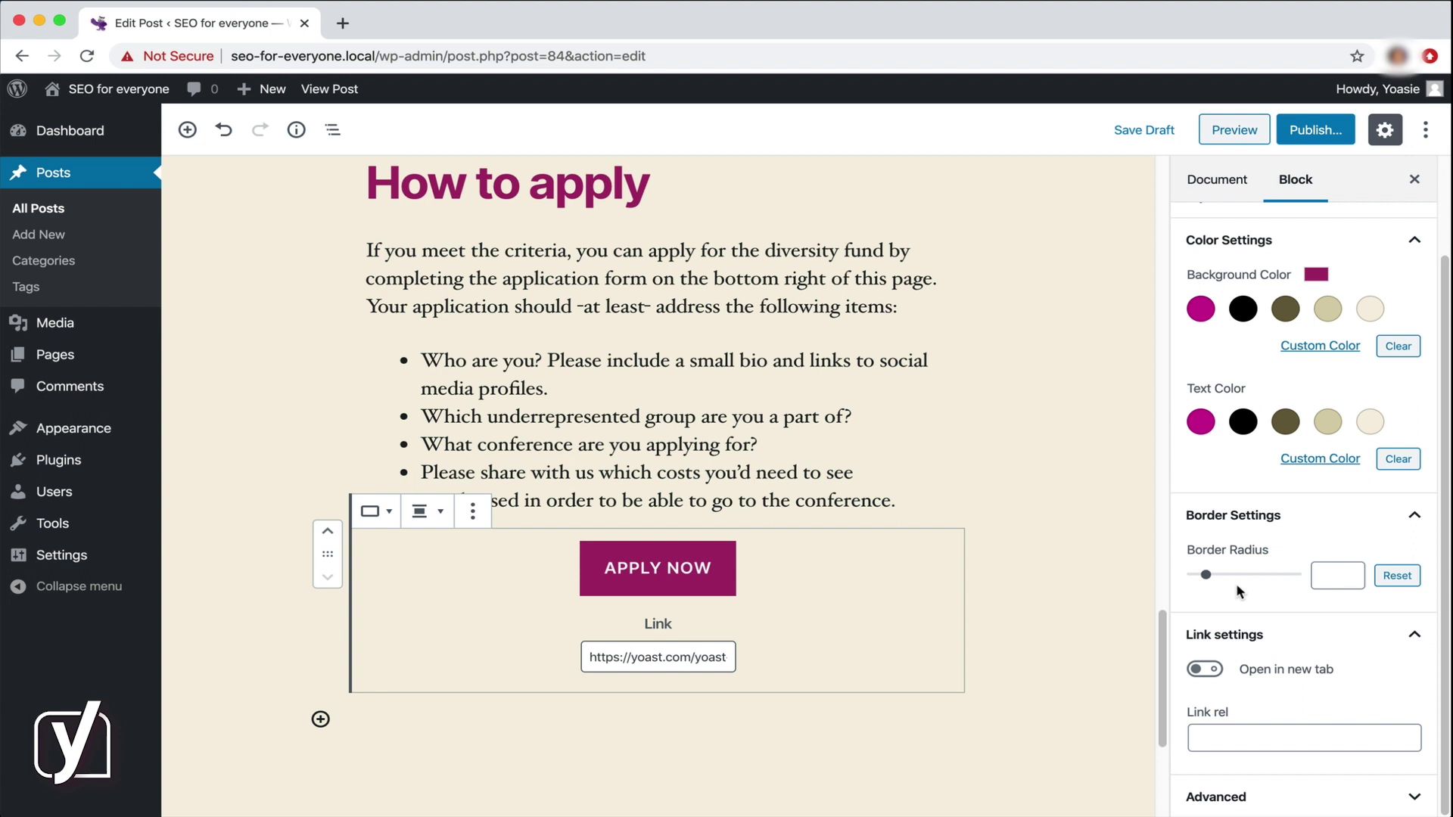
Set the APPLY NOW button's border radius to 50 and make its link open in a new tab.
drag(1205, 575, 1302, 581)
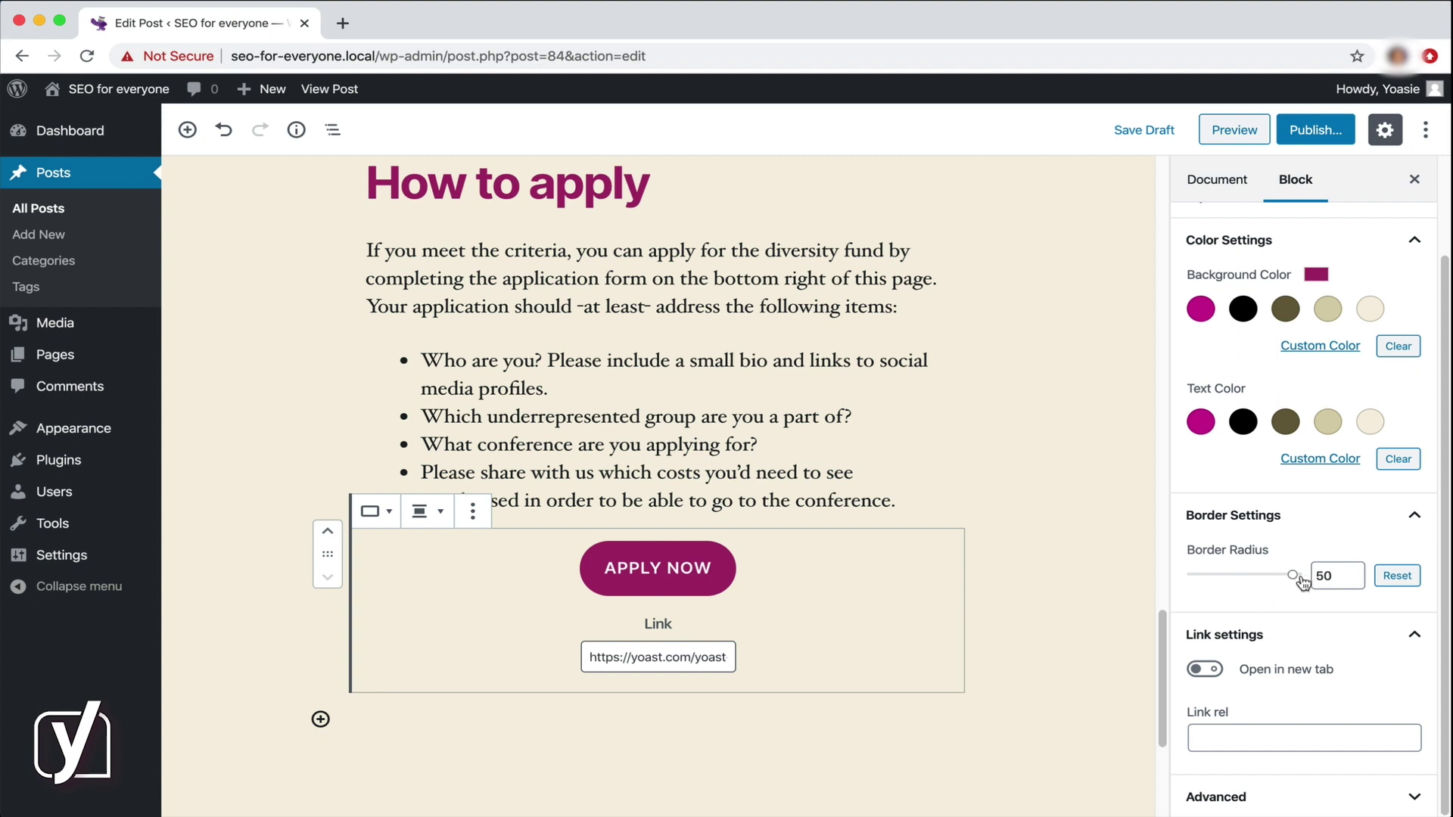
click(1201, 671)
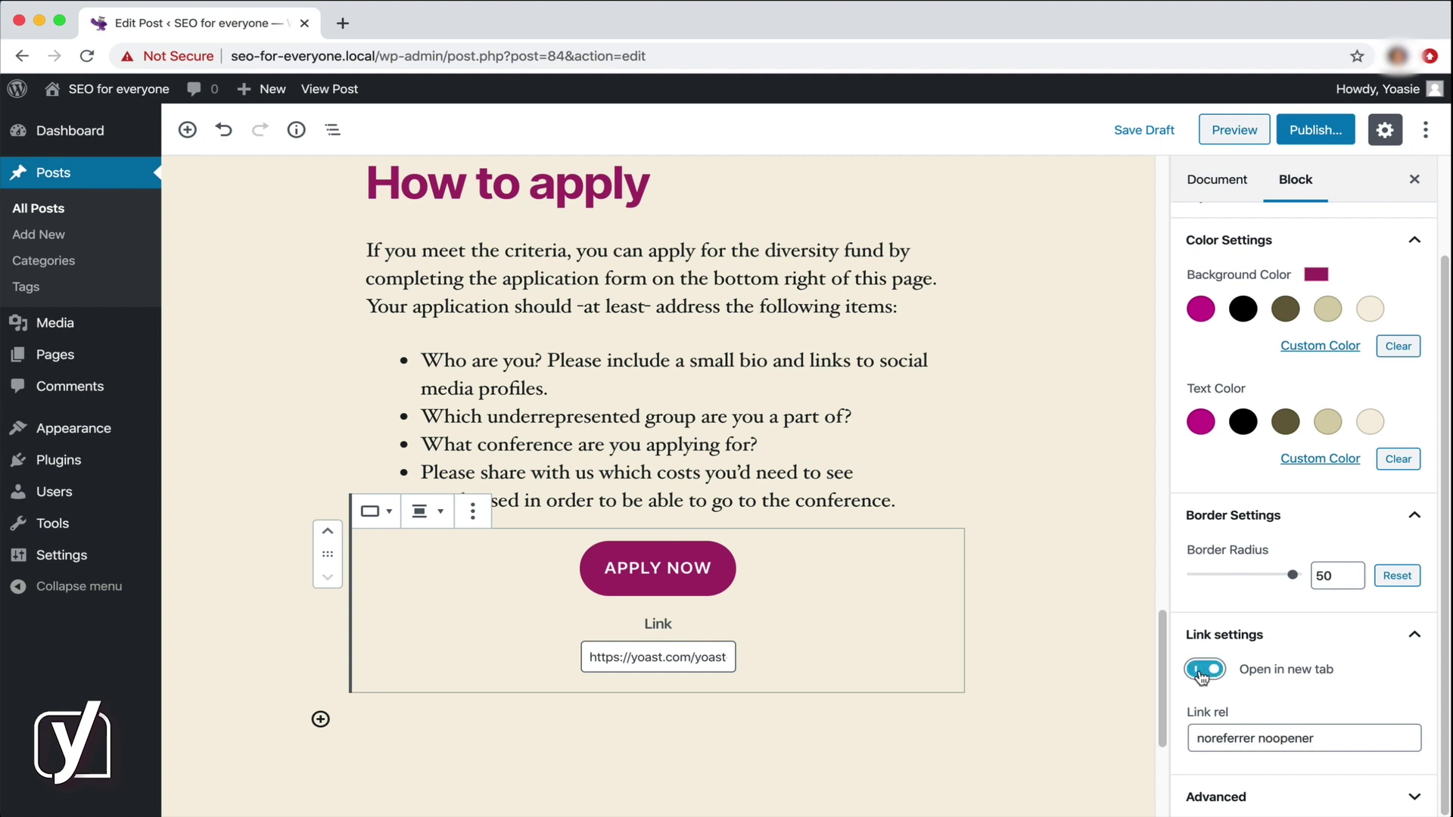